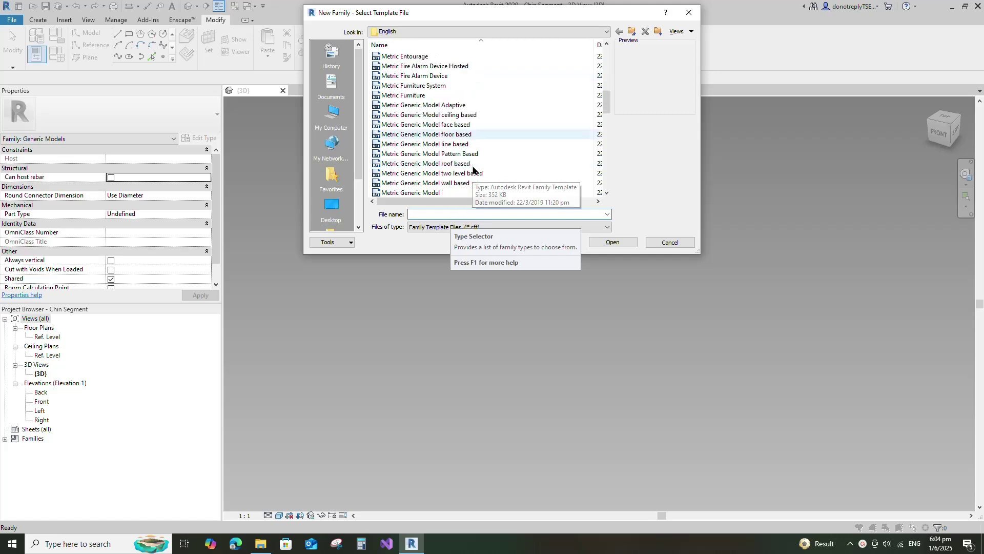
Create a new family from the Metric Generic Model Adaptive template
click(423, 105)
drag(582, 15, 726, 30)
click(754, 258)
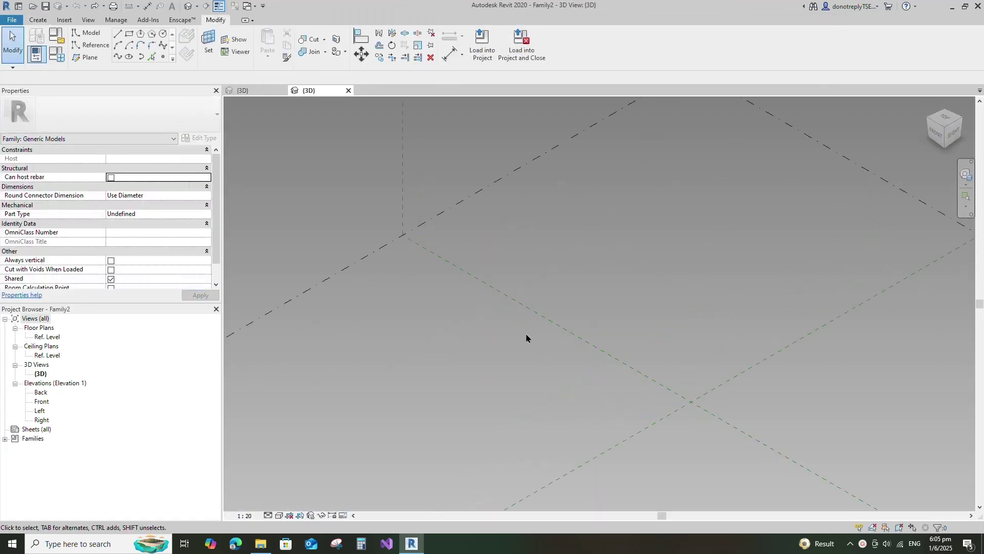
Place two reference points close together beside the Center (Front/Back) reference plane and make both adaptive
click(164, 57)
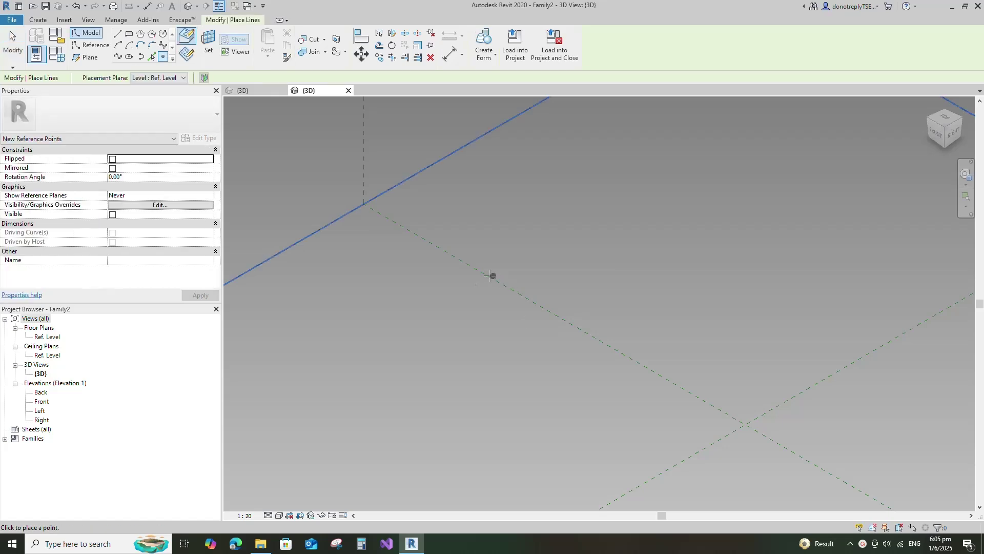
click(488, 275)
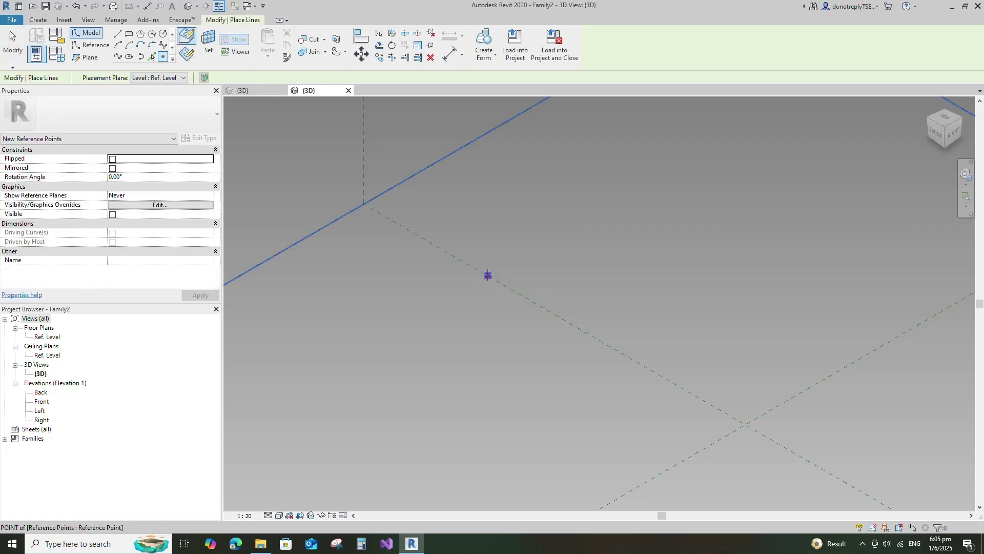
scroll(509, 290, up, 3)
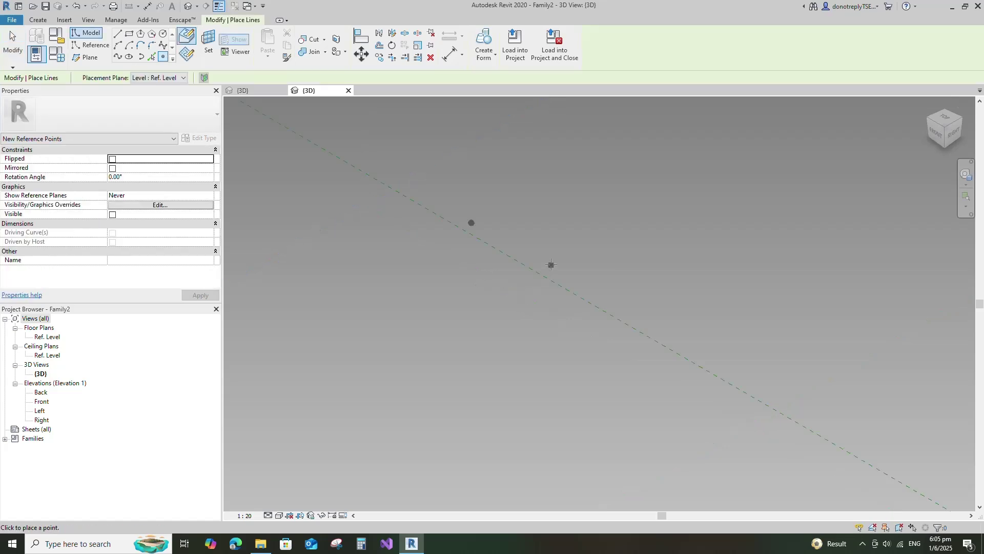
key(Escape)
key(Escape)
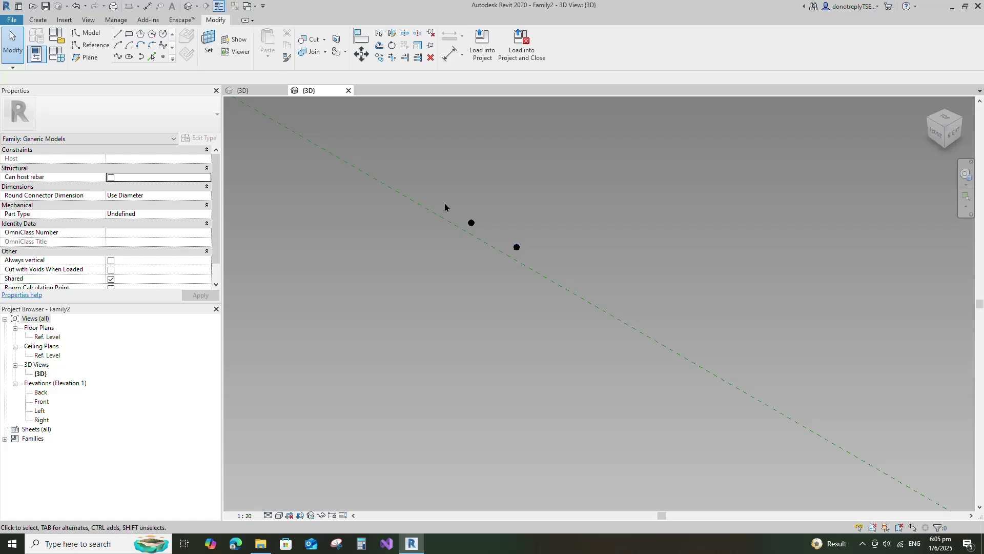
drag(445, 206, 593, 314)
click(519, 40)
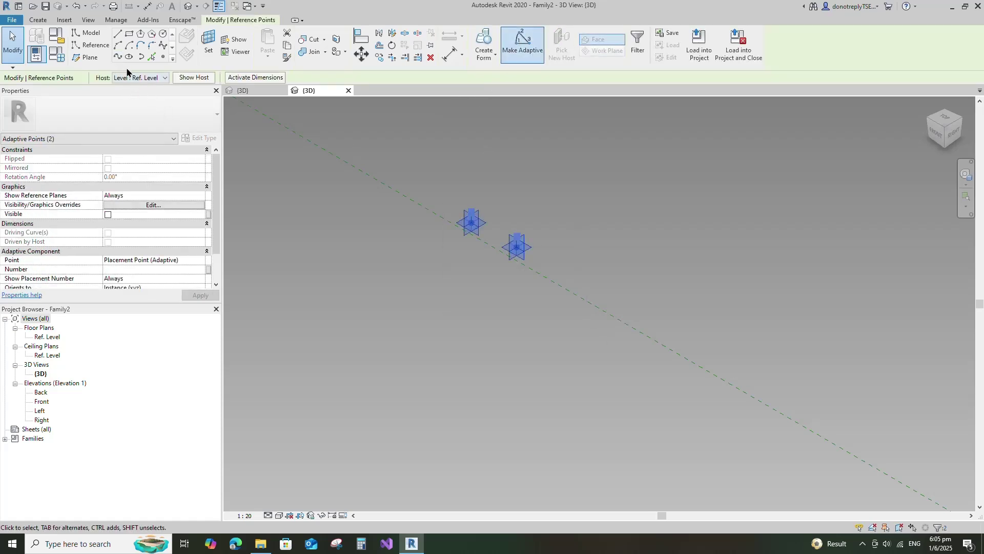
Connect the two adaptive points with a spline through points and turn it into a reference line
click(118, 56)
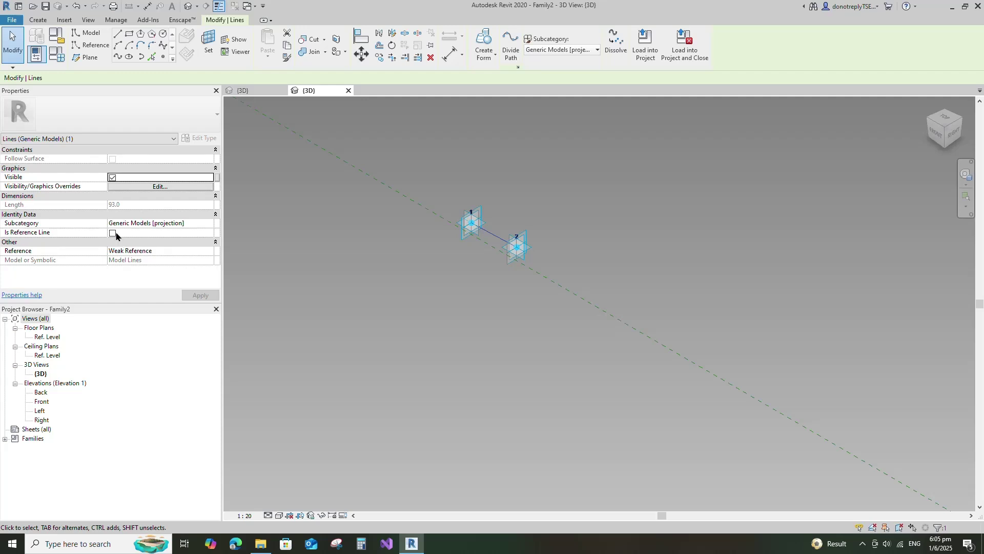
click(113, 233)
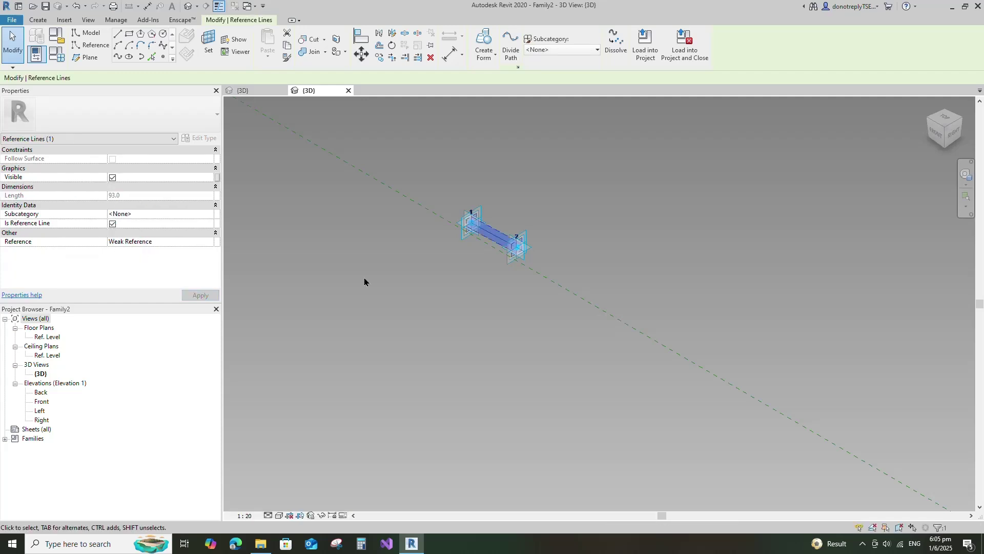
scroll(362, 251, up, 2)
scroll(389, 259, up, 2)
click(379, 297)
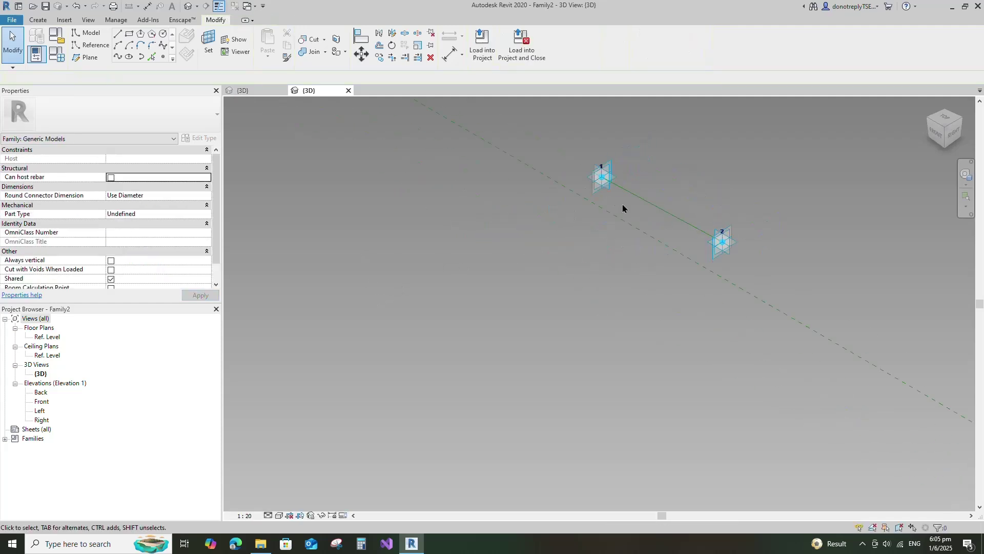
Place two reference points on the reference line, one near each adaptive point
scroll(626, 208, up, 4)
click(162, 57)
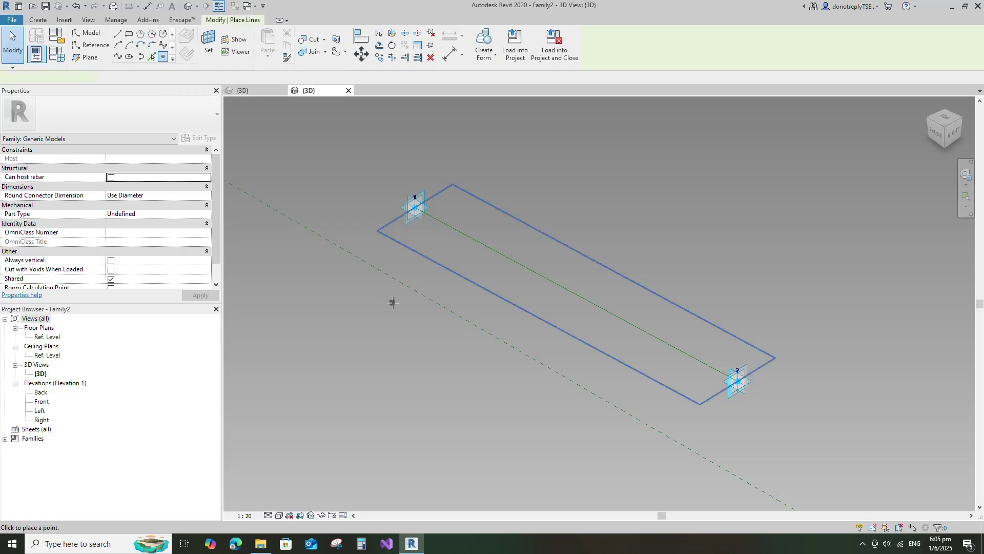
click(453, 227)
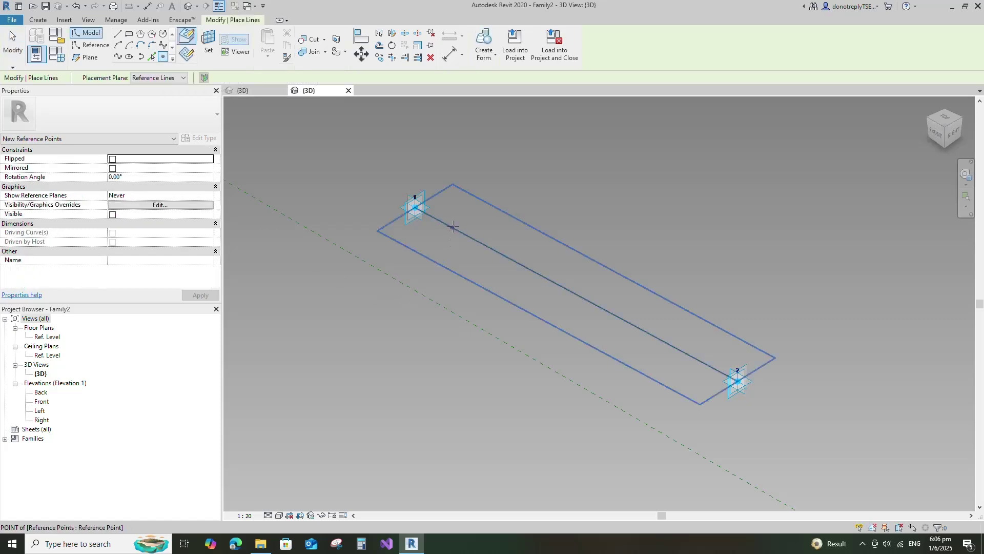
click(711, 367)
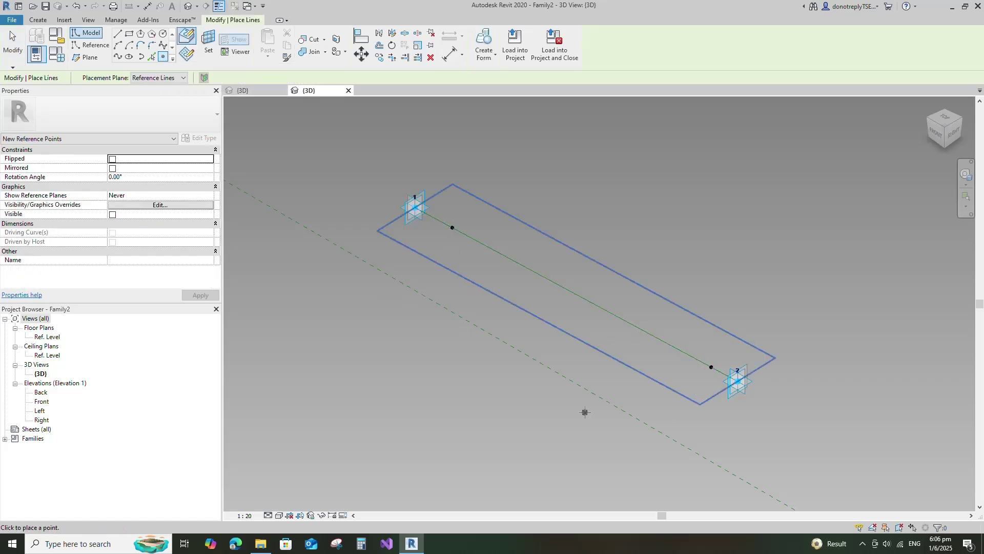
key(Escape)
Set the measurement type of the hosted point near adaptive point 1 to Segment Length
click(448, 298)
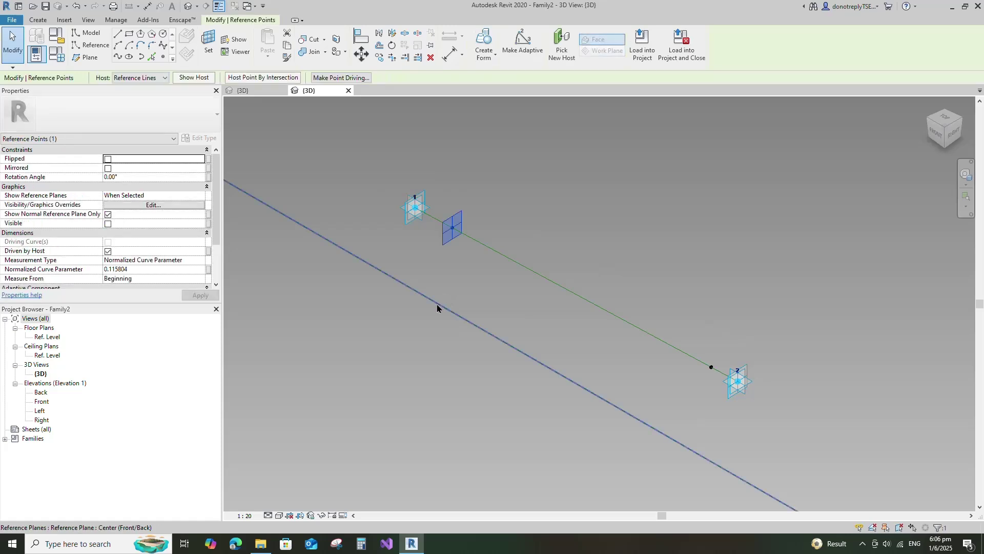
click(200, 261)
click(137, 285)
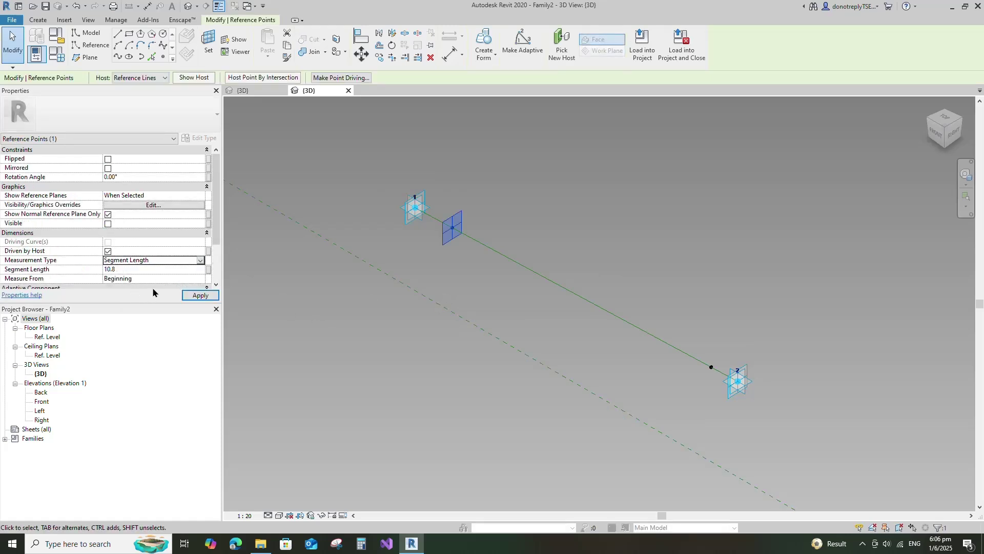
Associate that point's Segment Length with a new instance family parameter named W
click(208, 271)
click(417, 337)
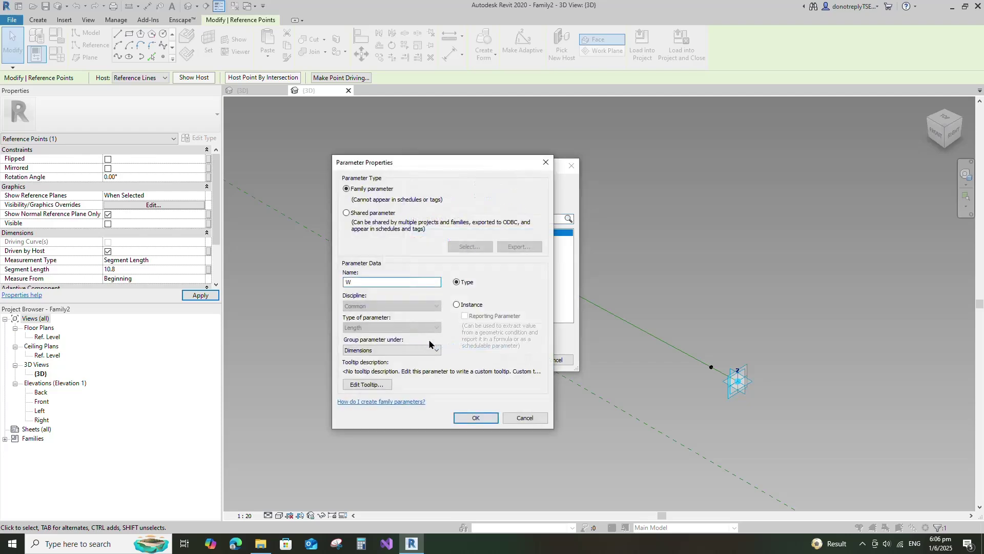
click(456, 304)
click(392, 350)
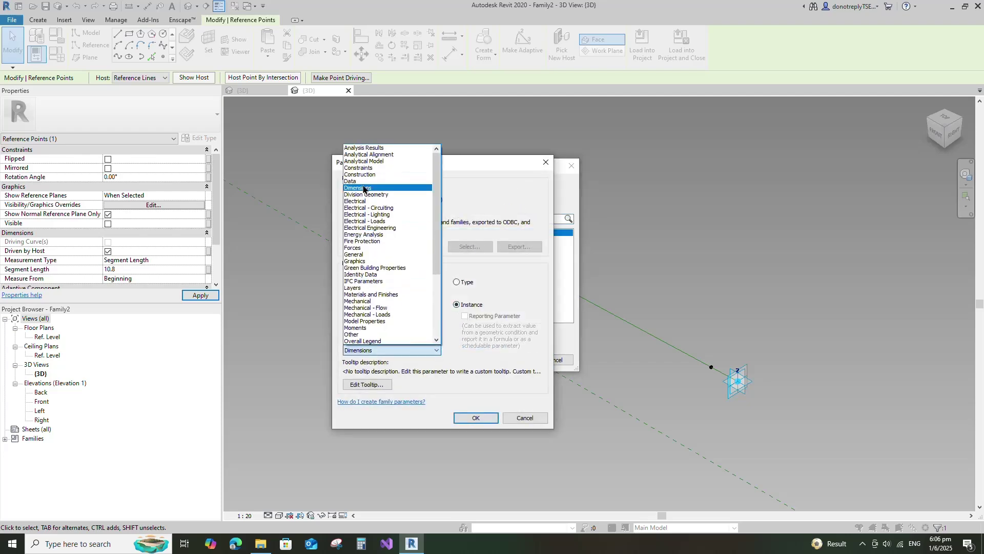
click(380, 170)
click(475, 417)
click(511, 360)
key(Escape)
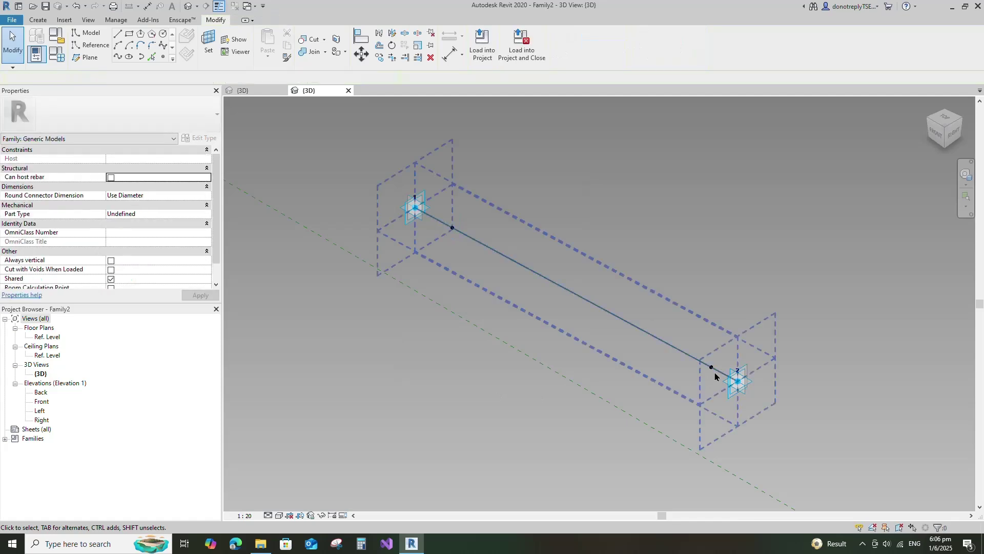
Set the hosted point near adaptive point 2 to the Segment Length measurement type, measured from End
key(ctrl+Left)
scroll(176, 270, down, 1)
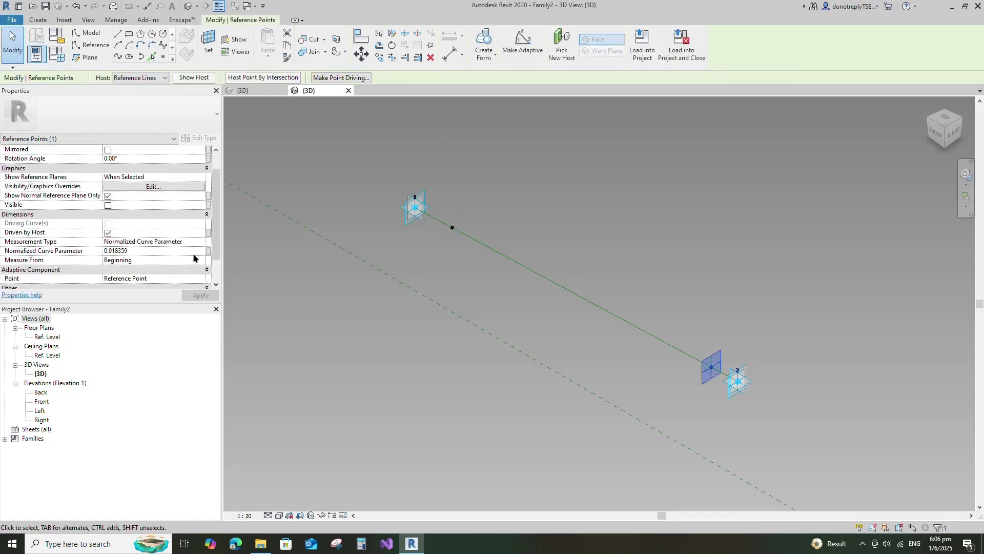
click(200, 241)
click(200, 242)
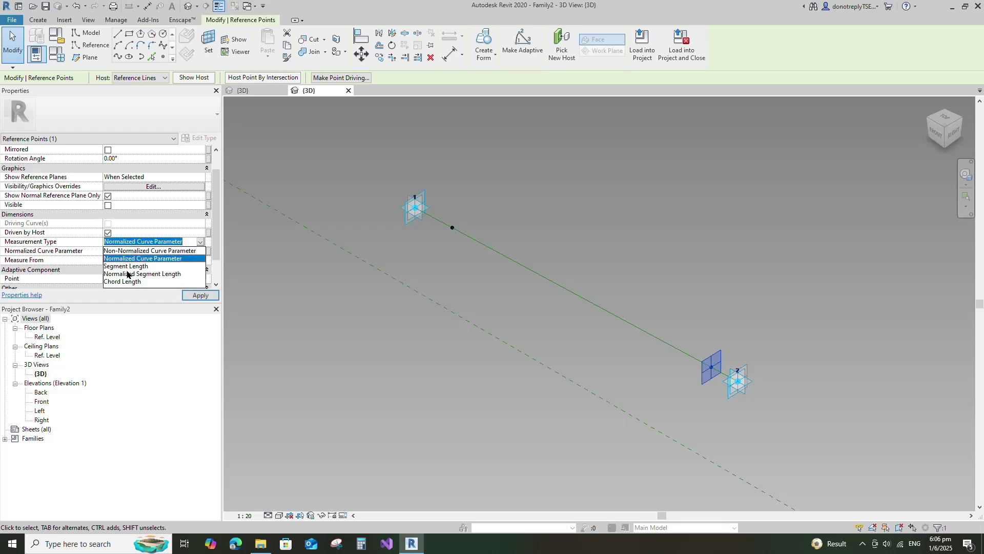
click(138, 278)
click(200, 260)
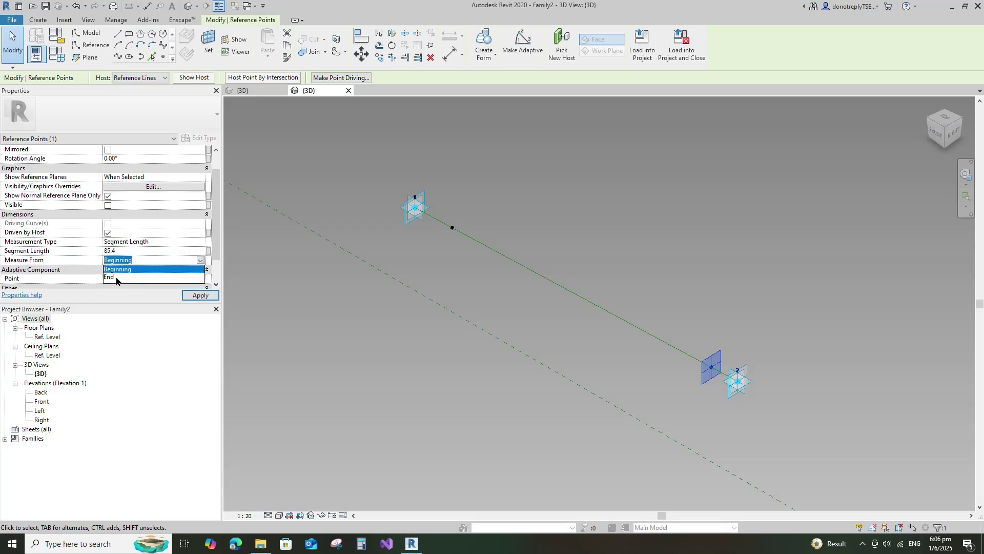
click(116, 277)
click(201, 295)
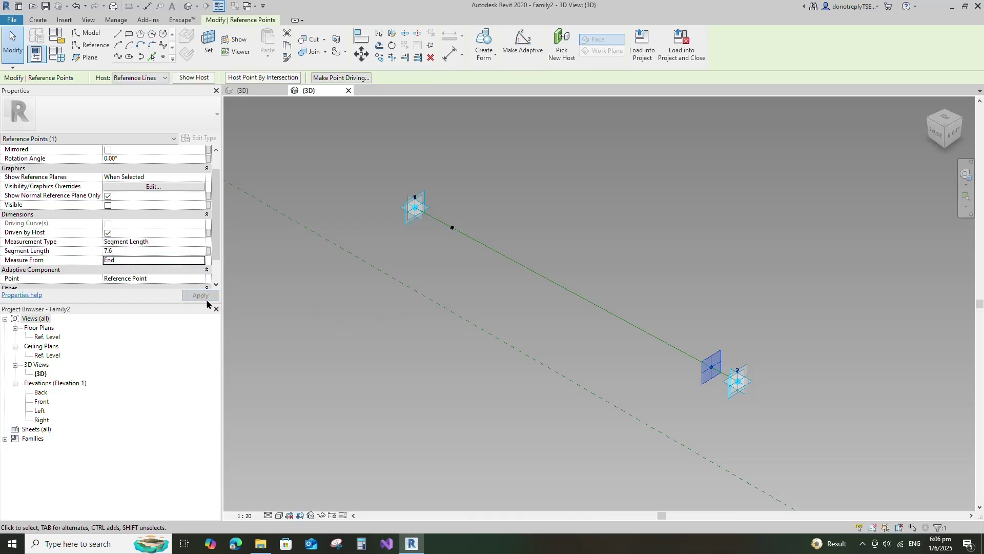
click(342, 344)
Associate the Rotation Angle of both hosted points with a new family parameter named "Ratation Angle"
scroll(449, 254, up, 1)
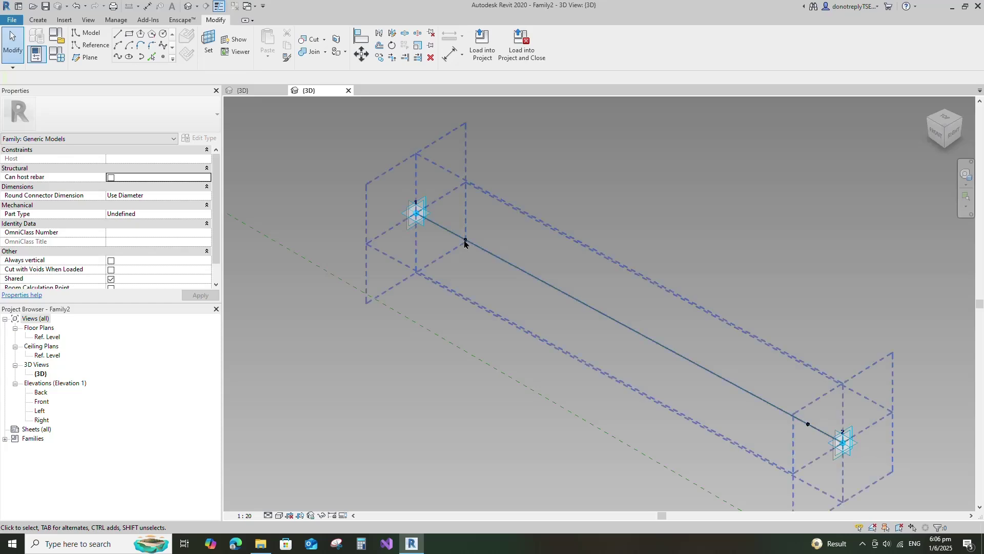
click(465, 239)
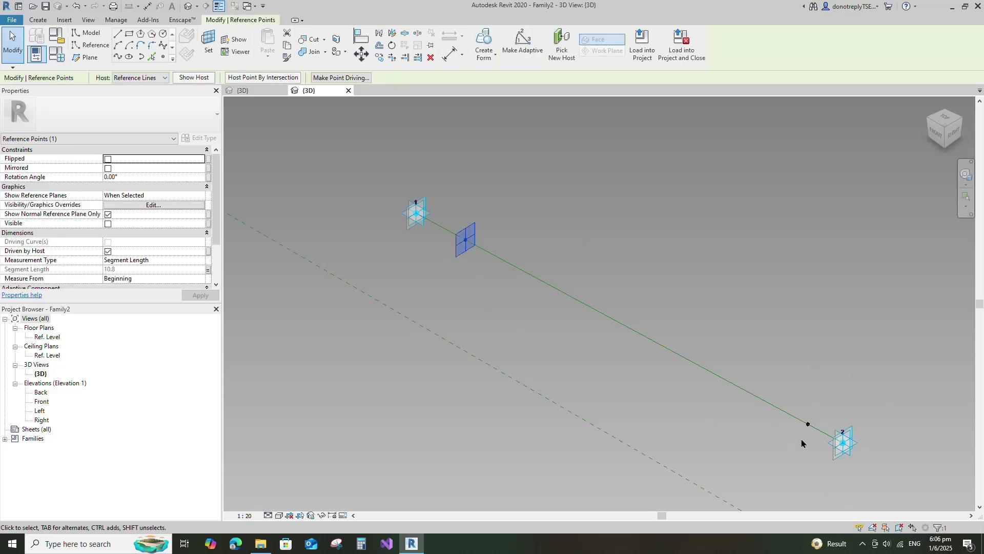
ctrl+click(808, 424)
click(209, 178)
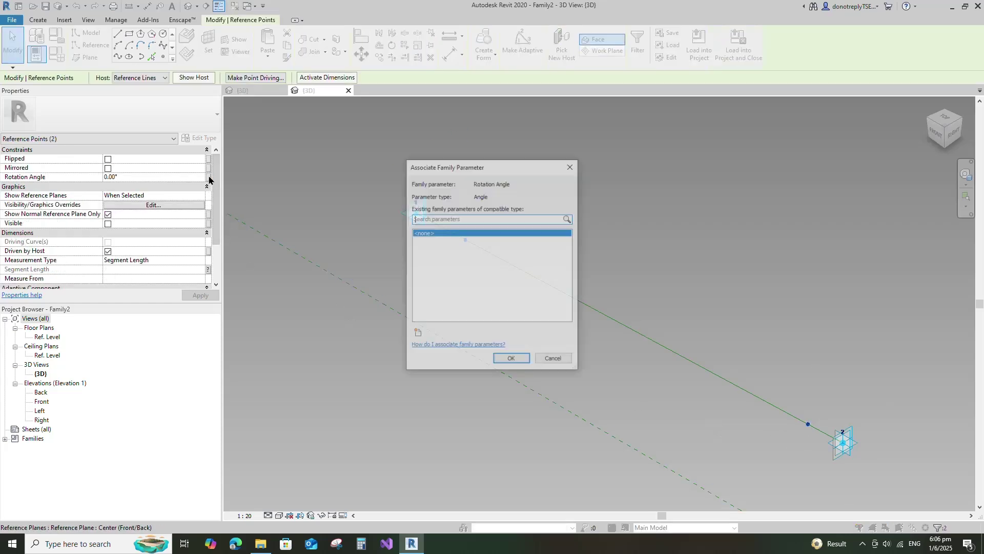
click(418, 332)
text(Ratation Angle)
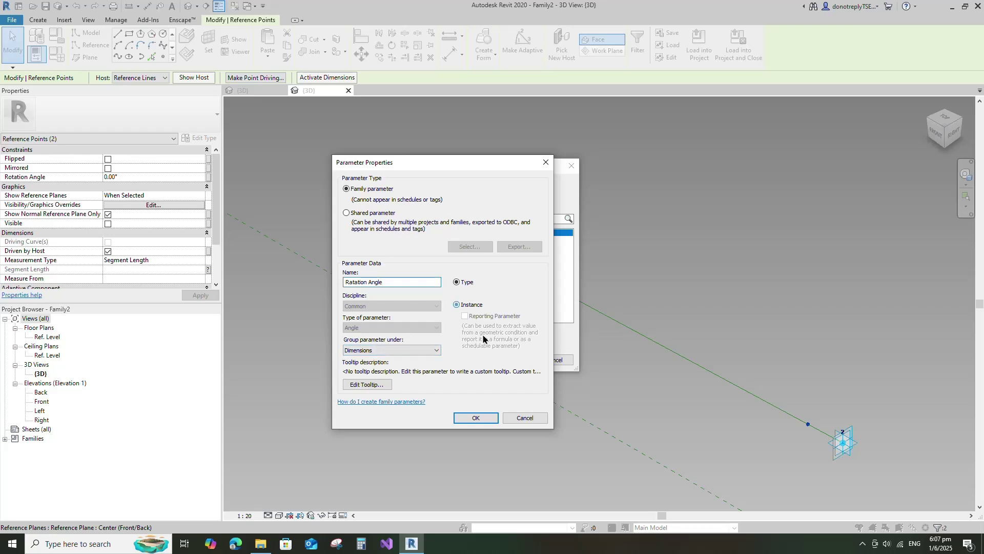
click(475, 417)
click(512, 360)
click(623, 363)
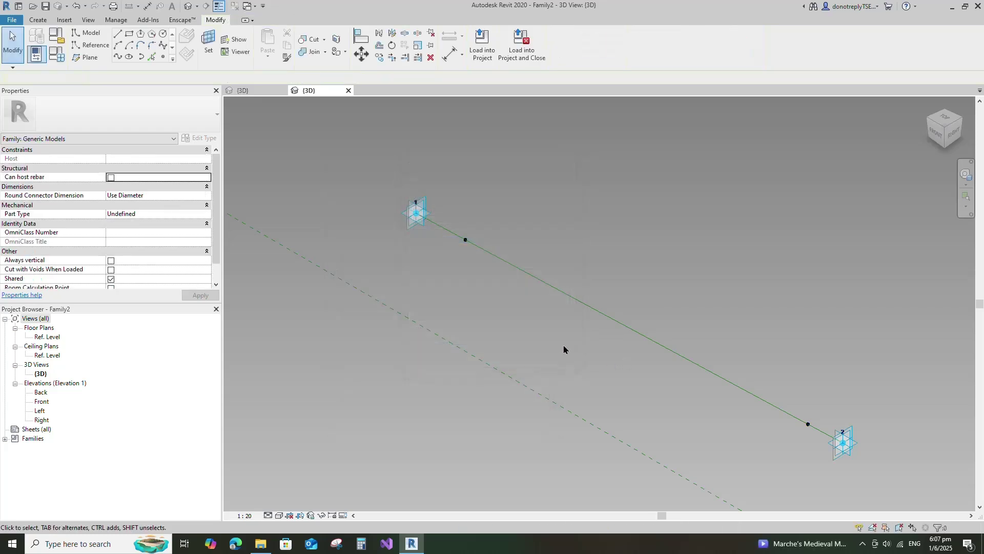
Place a reference point on the horizontal work plane of the hosted point near adaptive point 1
scroll(449, 271, down, 1)
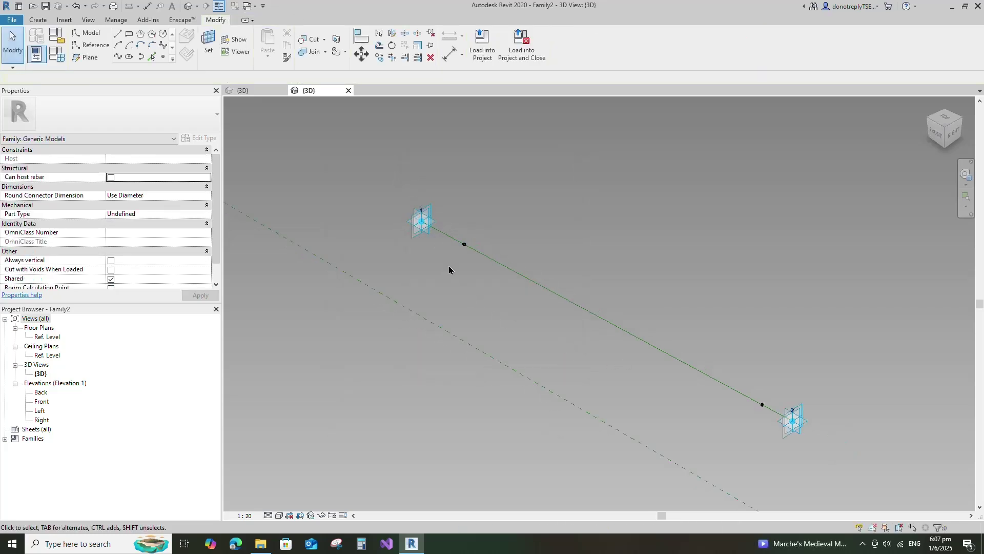
click(163, 57)
click(208, 46)
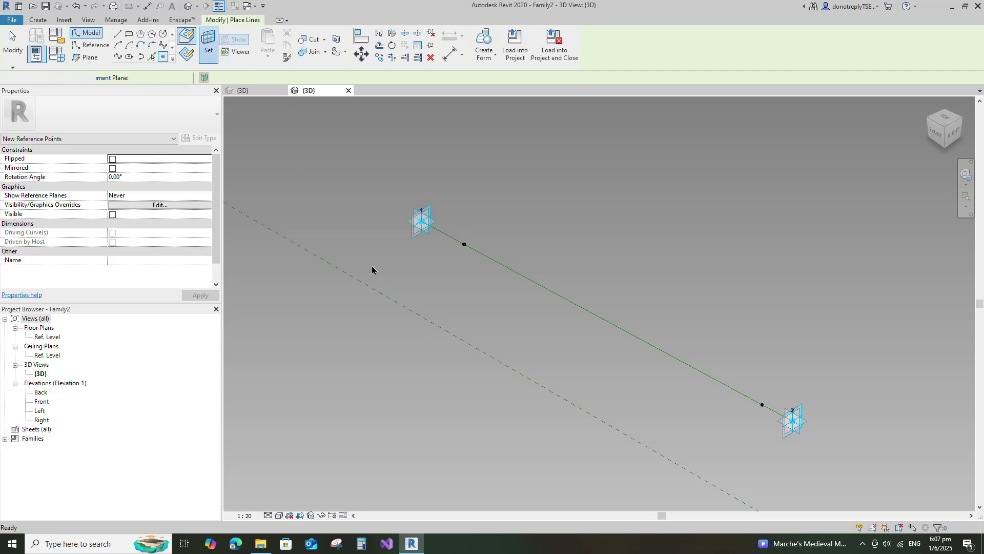
key(Tab)
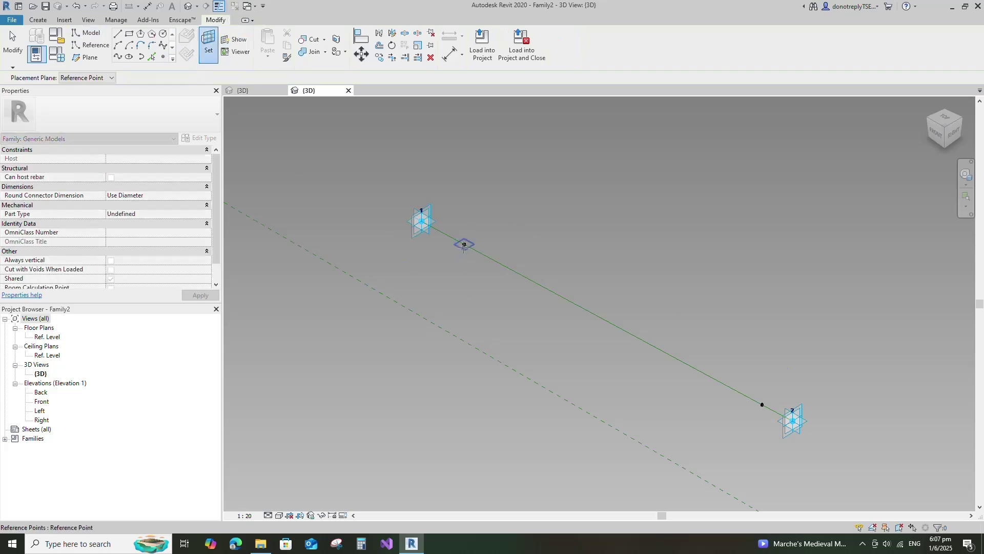
click(464, 244)
click(465, 244)
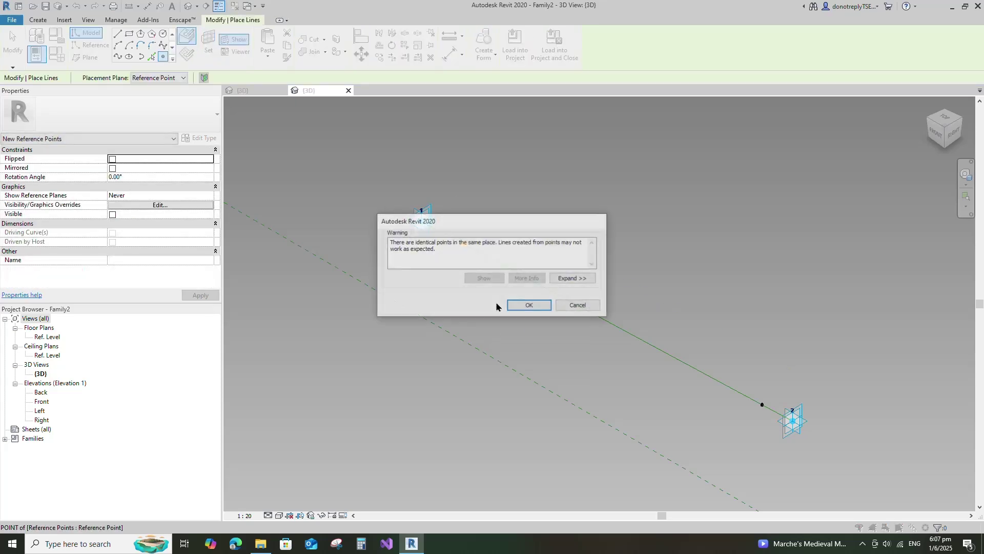
click(525, 306)
key(Escape)
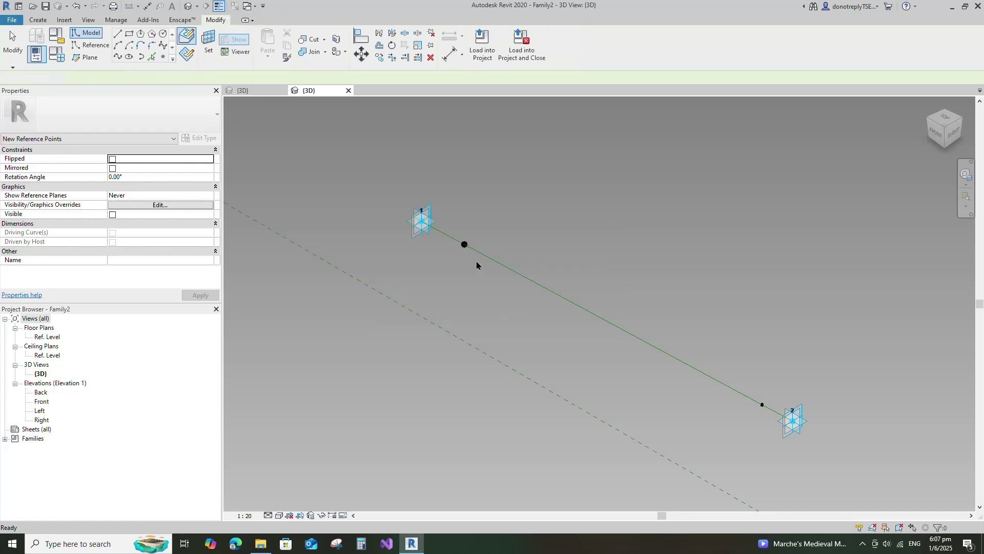
Move the new point vertically off its host point and associate its Offset with the W parameter
click(464, 244)
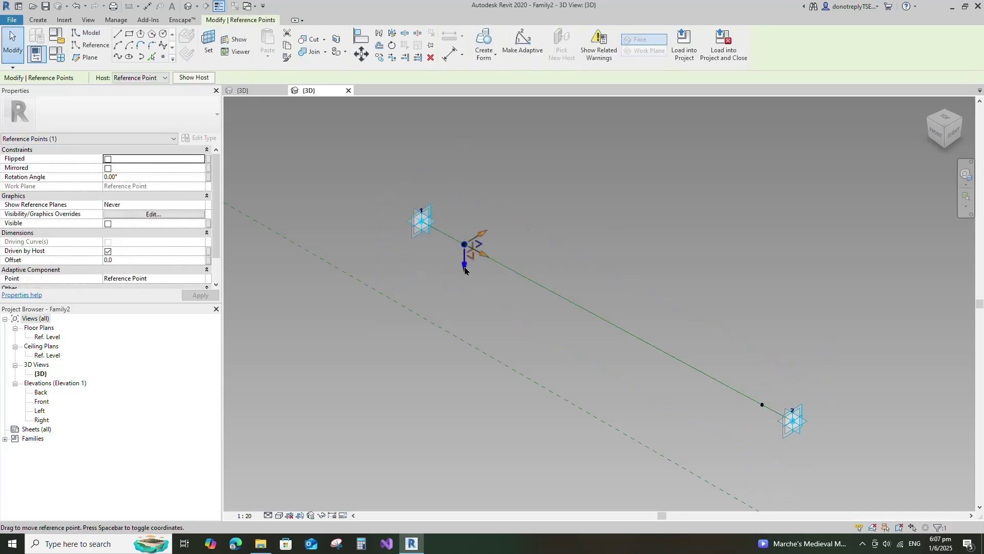
drag(465, 263, 465, 202)
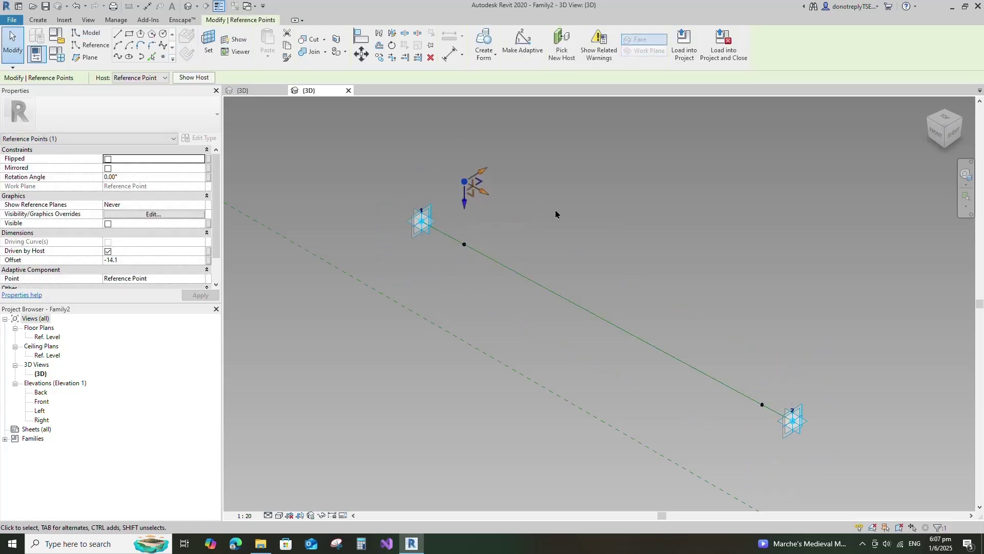
click(209, 261)
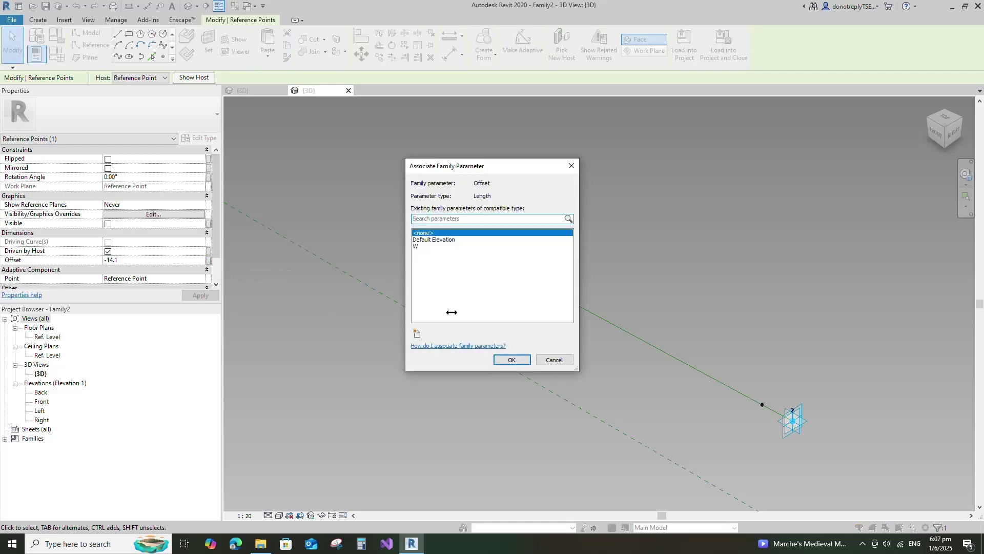
click(416, 246)
click(511, 360)
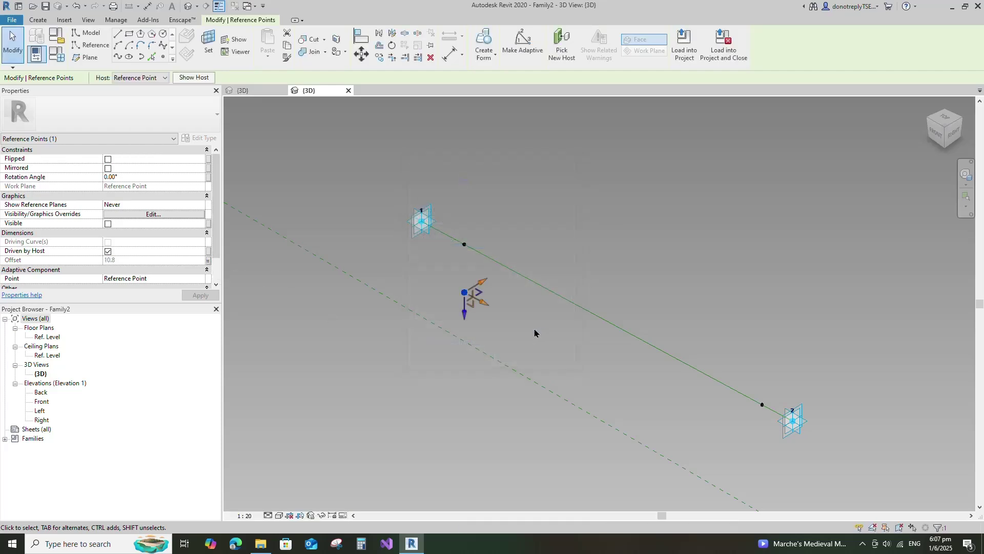
Place a second reference point on the horizontal work plane of the hosted point near adaptive point 1
click(535, 334)
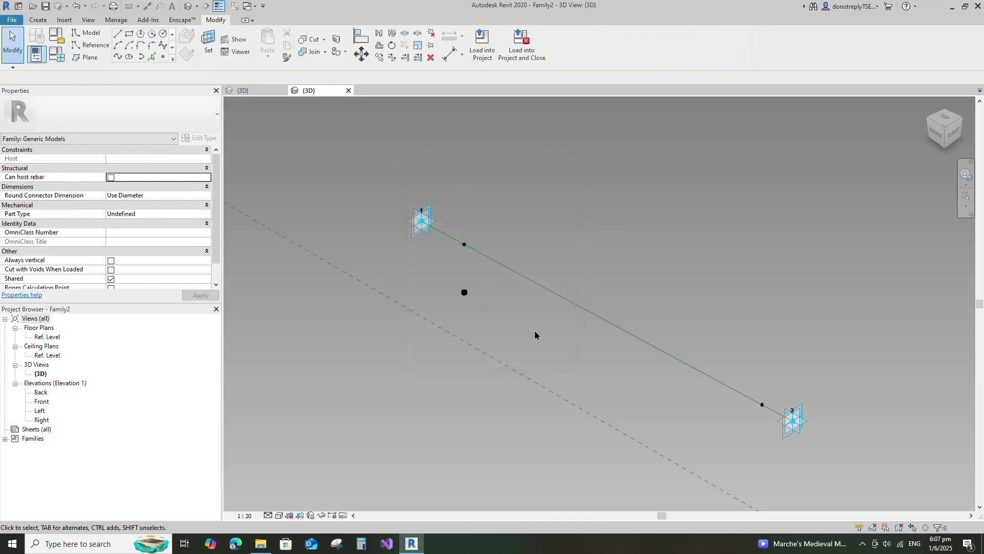
click(163, 57)
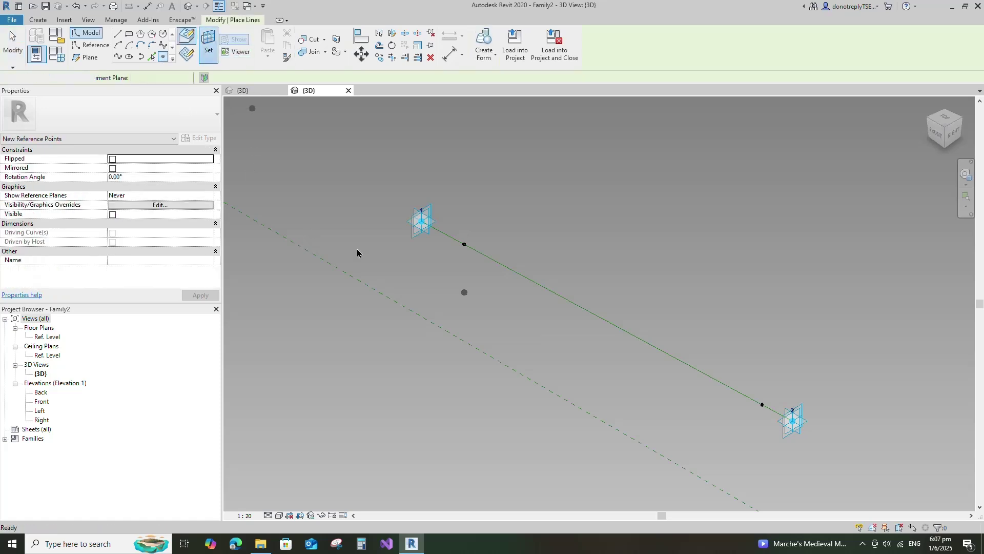
key(Escape)
key(Escape)
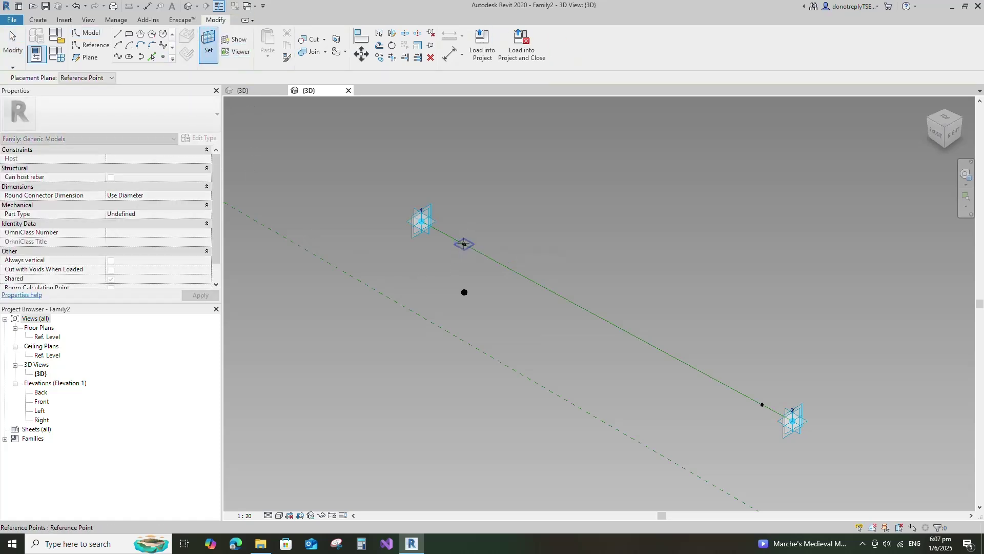
key(Return)
click(465, 245)
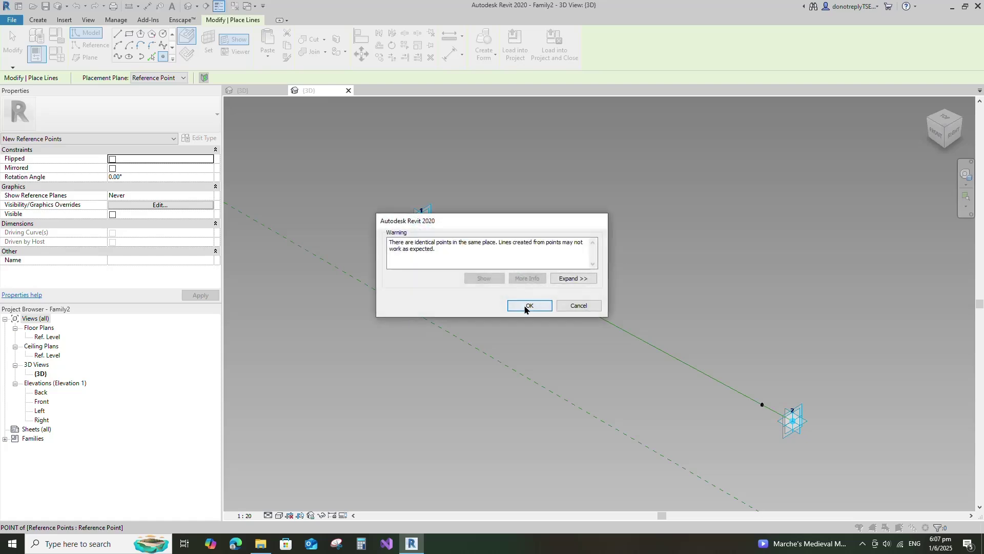
click(524, 308)
key(Escape)
key(Escape)
Move the new point up to an offset of about -14.3 and associate its Offset with a new instance parameter "W-" grouped under Constraints
click(465, 245)
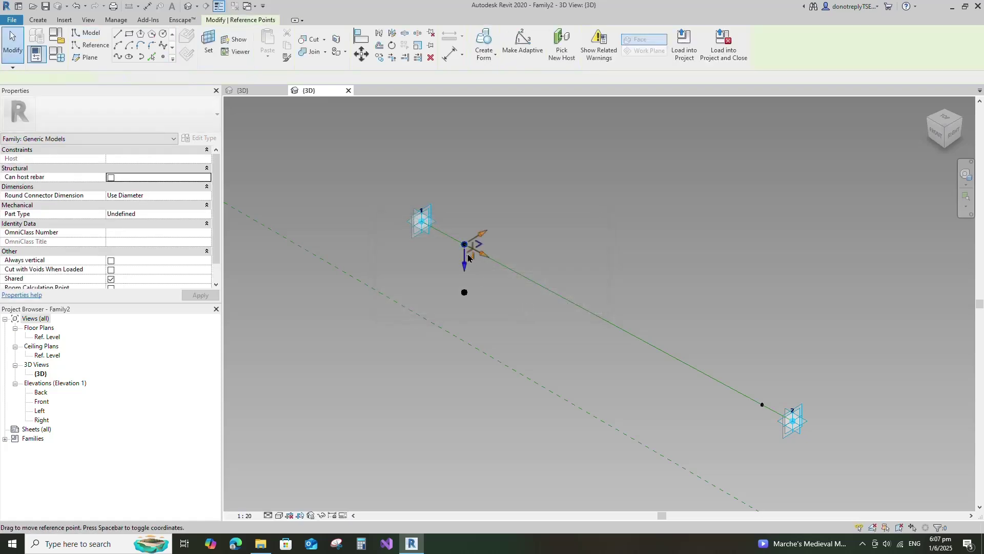
drag(468, 270, 467, 206)
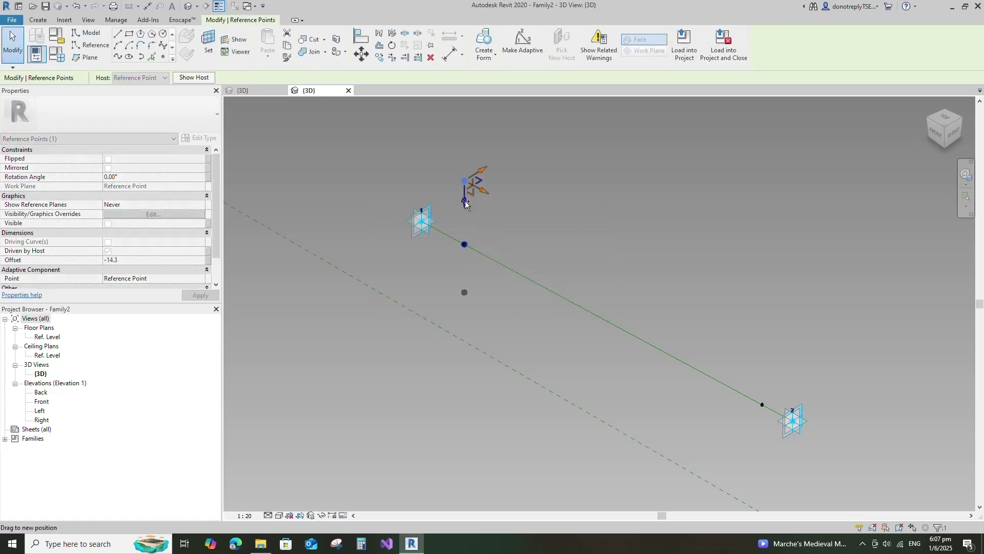
click(208, 262)
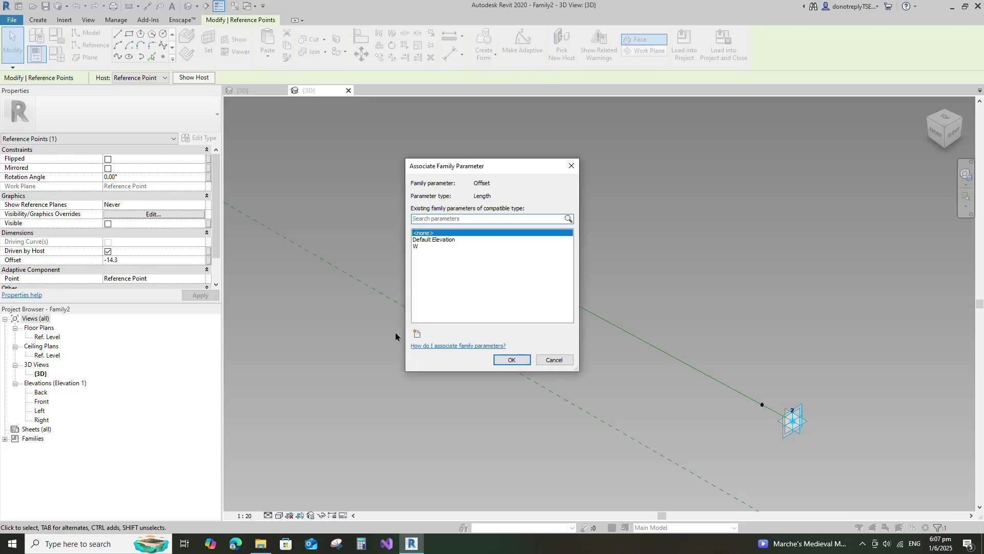
click(417, 333)
text(W)
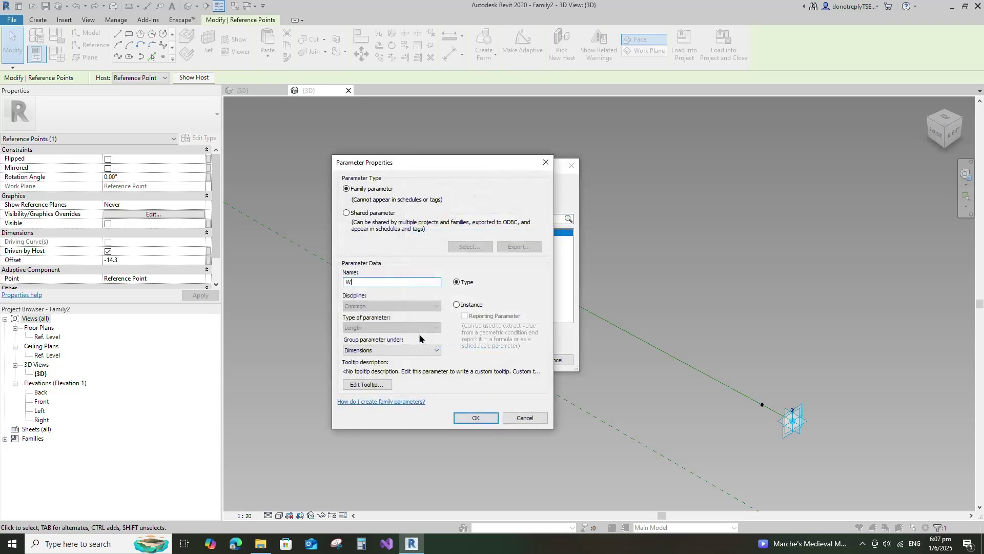
text(-)
click(389, 350)
click(390, 307)
click(475, 417)
key(Return)
click(444, 409)
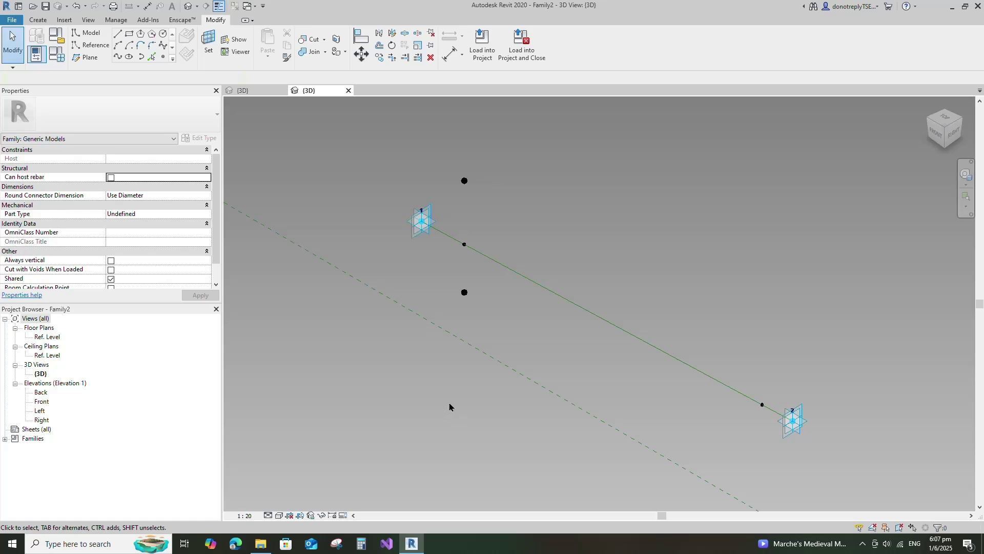
Place a reference point on the horizontal work plane of the hosted point near adaptive point 2
click(164, 57)
key(Escape)
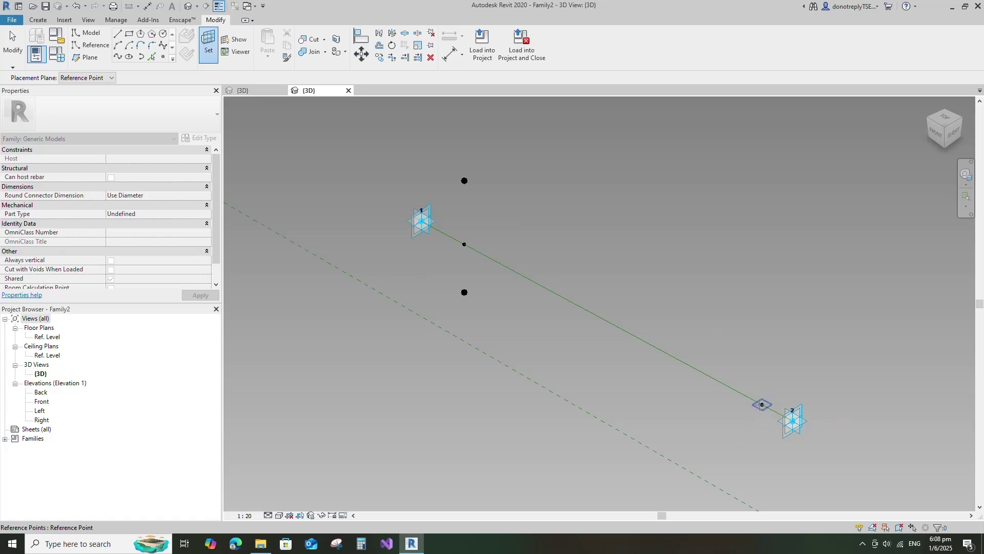
key(Return)
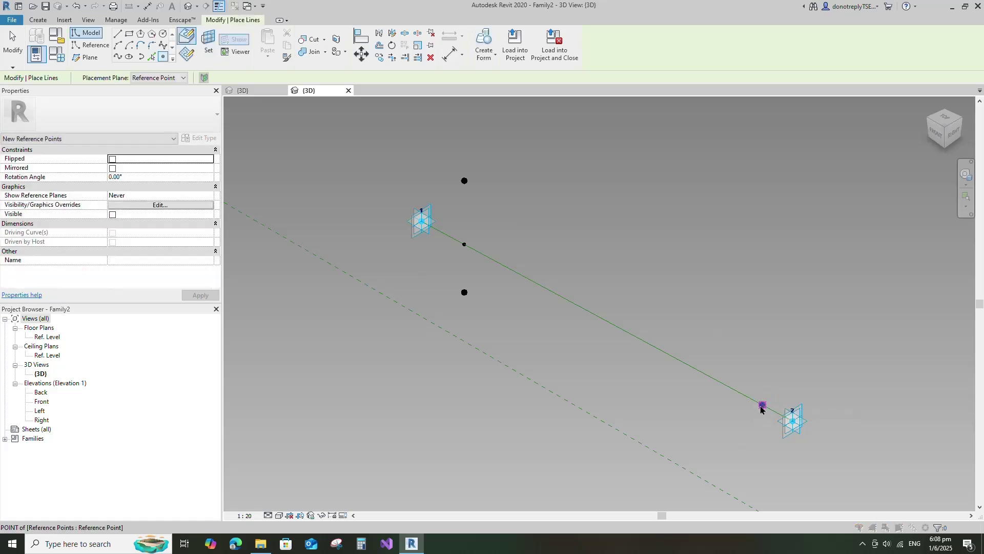
click(761, 406)
click(528, 303)
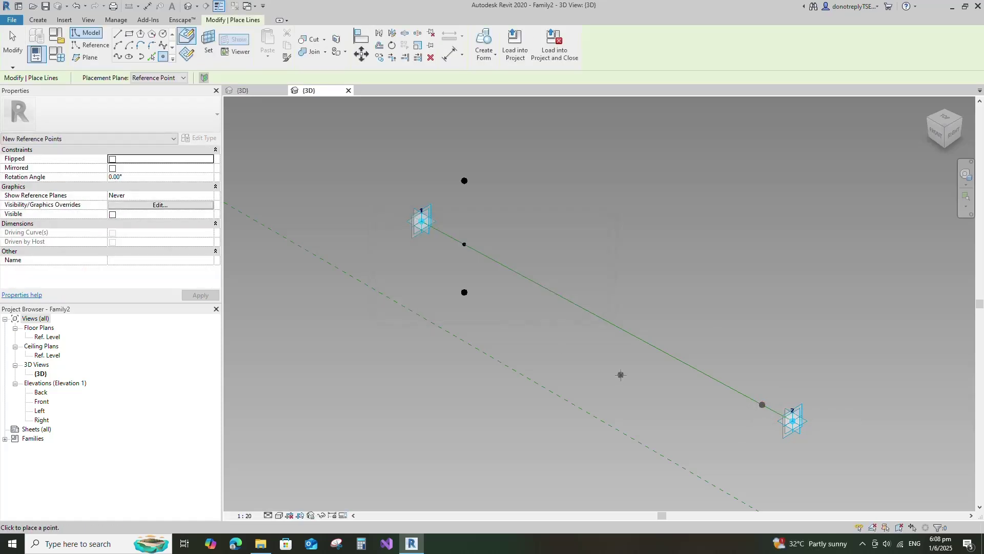
key(Escape)
Move the point at adaptive point 2 up to an offset of about -18.2 and associate its Offset with the W- parameter
click(762, 424)
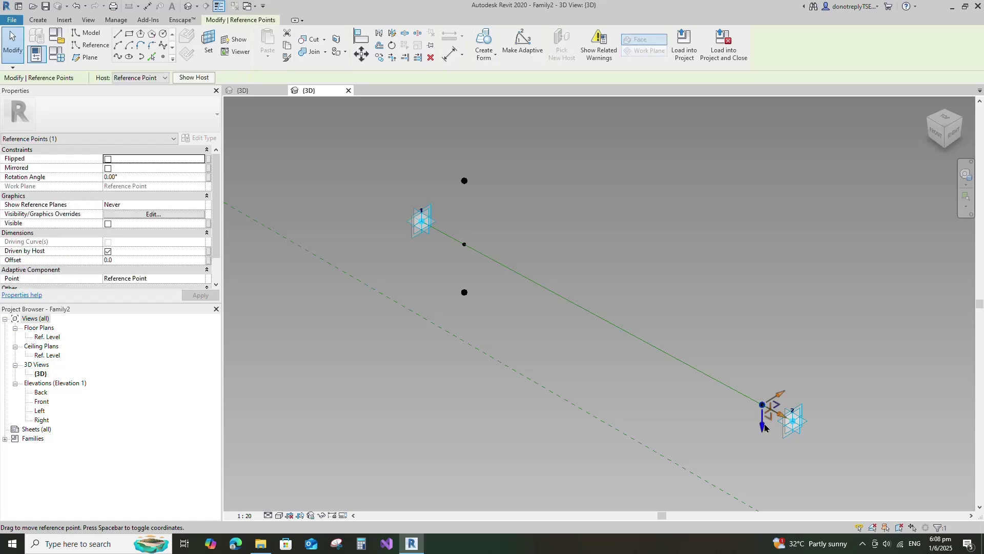
drag(761, 426, 764, 344)
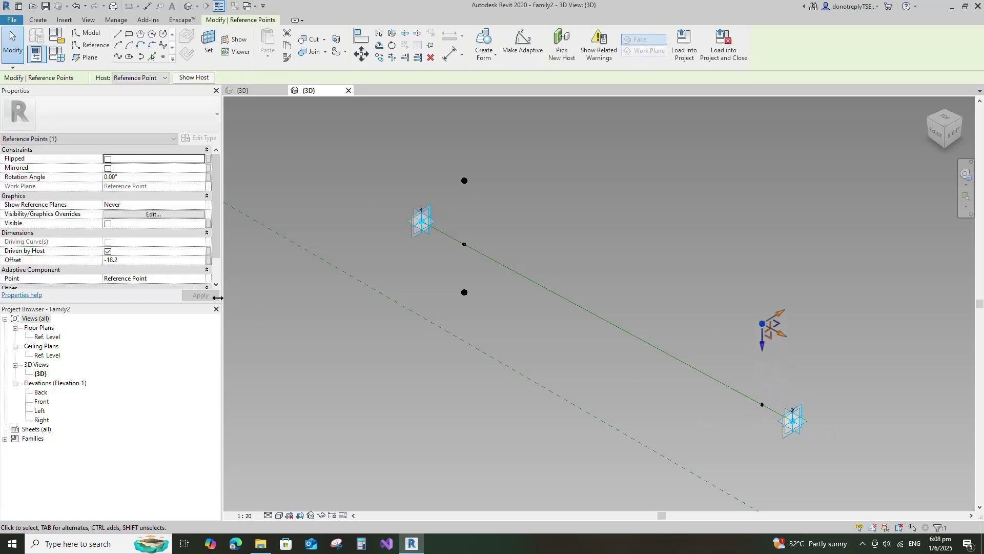
click(209, 261)
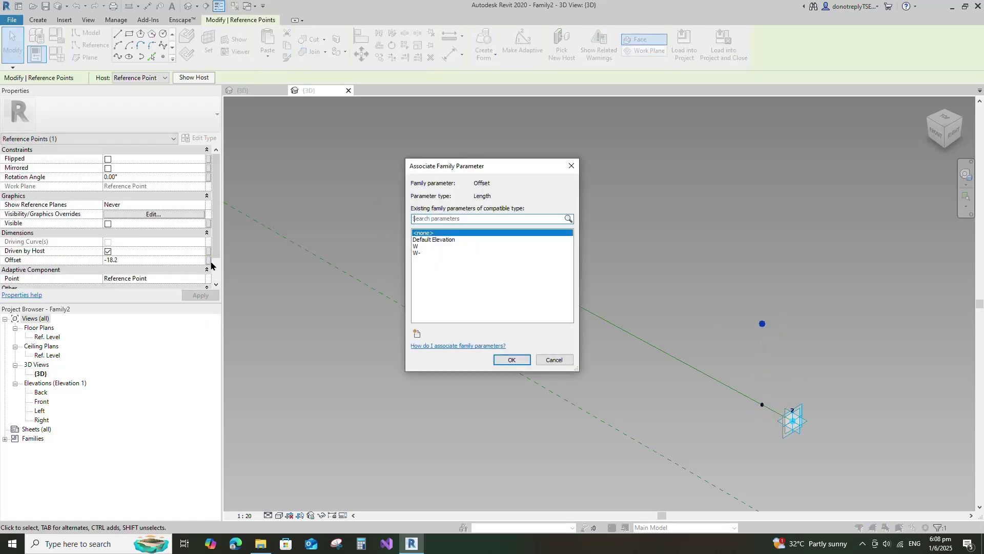
click(420, 254)
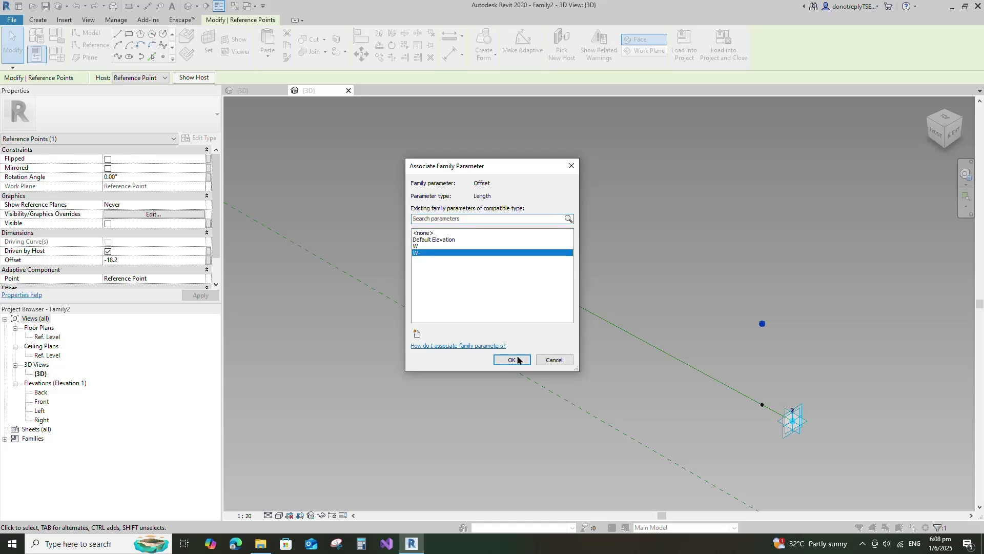
click(511, 359)
click(587, 370)
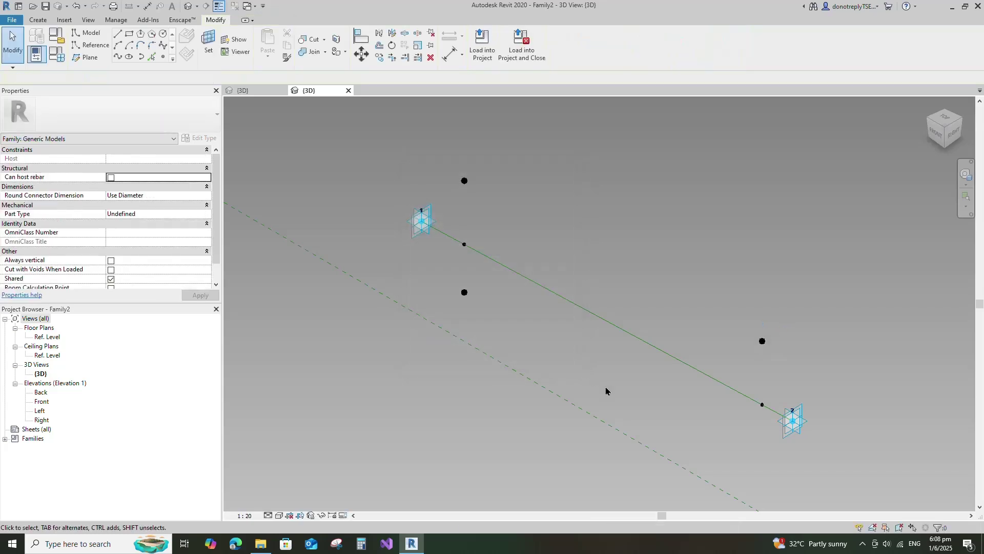
Place a second reference point on the horizontal work plane of the hosted point near adaptive point 2
click(163, 59)
click(208, 45)
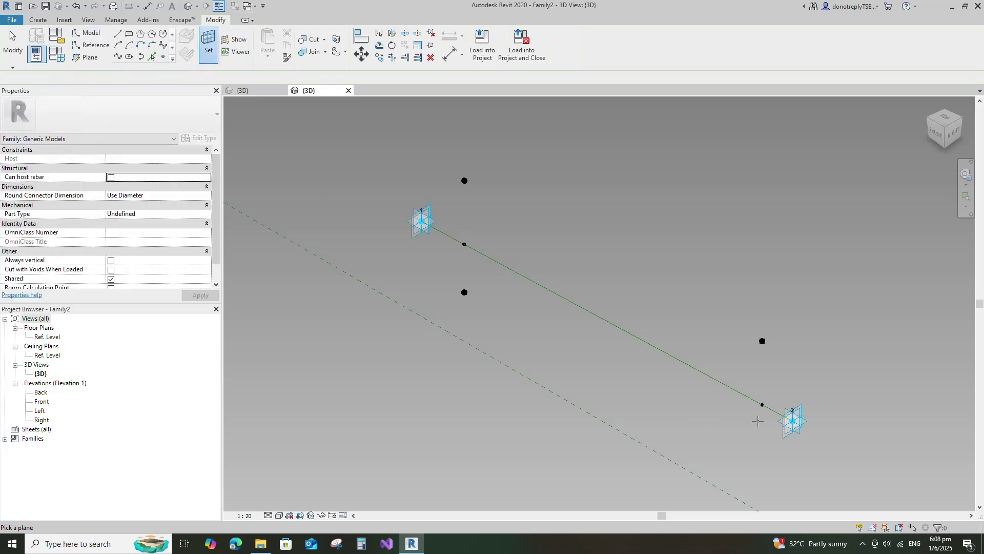
key(Tab)
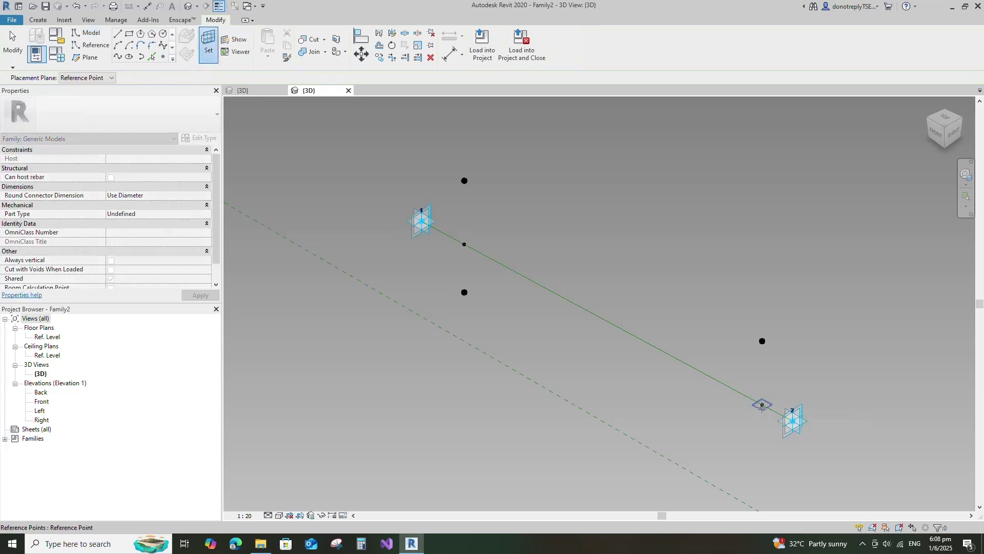
click(762, 405)
click(762, 404)
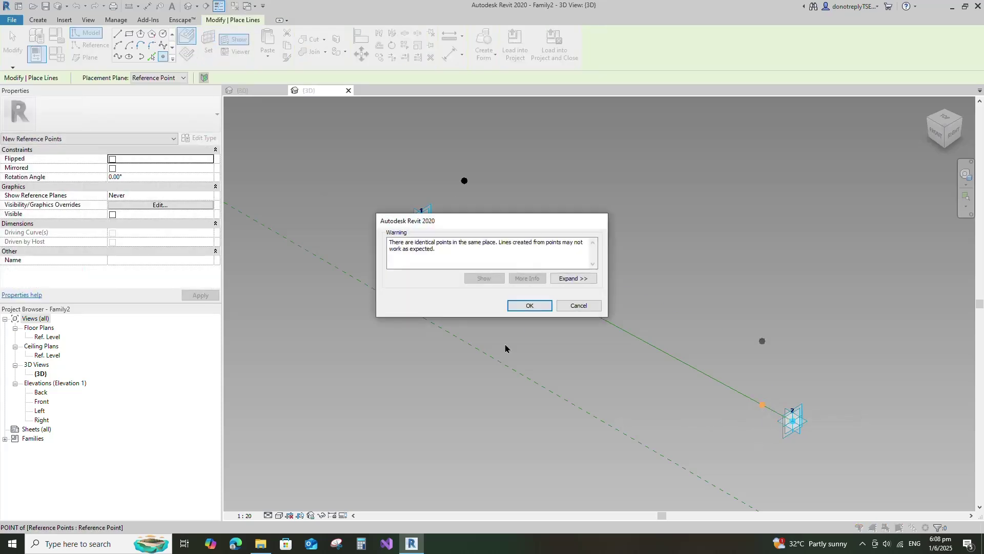
click(528, 306)
key(Escape)
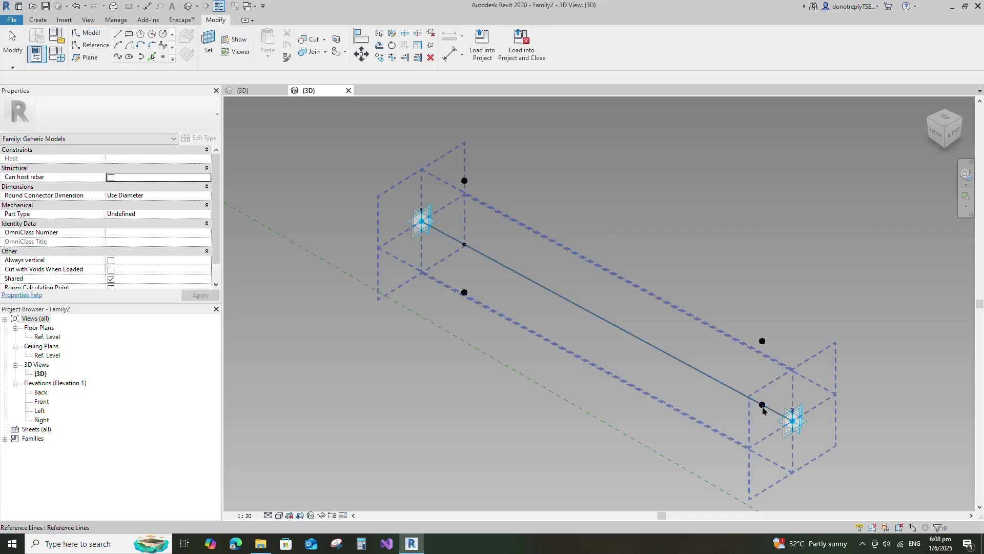
Move this second point down to an offset of about 11.3 and associate its Offset with the W parameter
click(762, 404)
drag(765, 429, 765, 480)
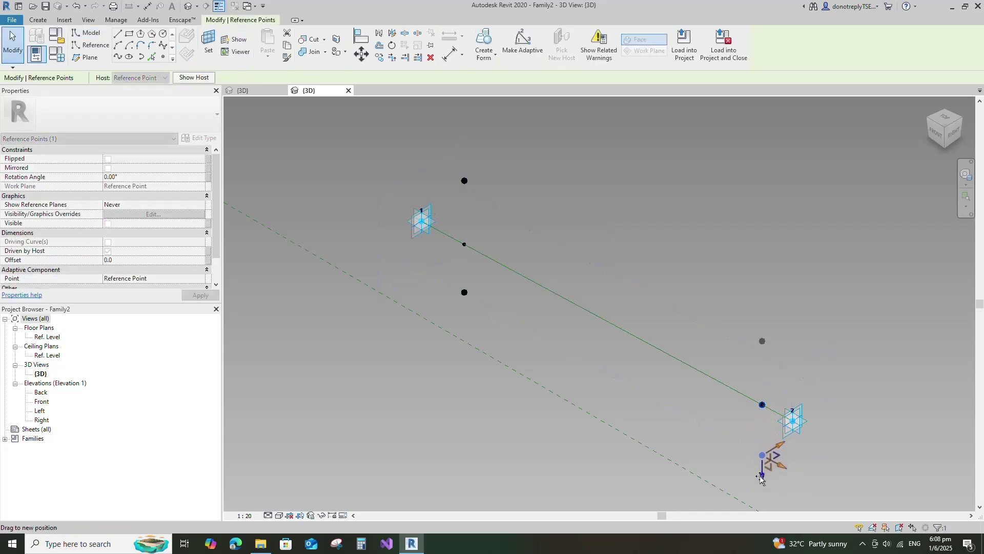
click(207, 262)
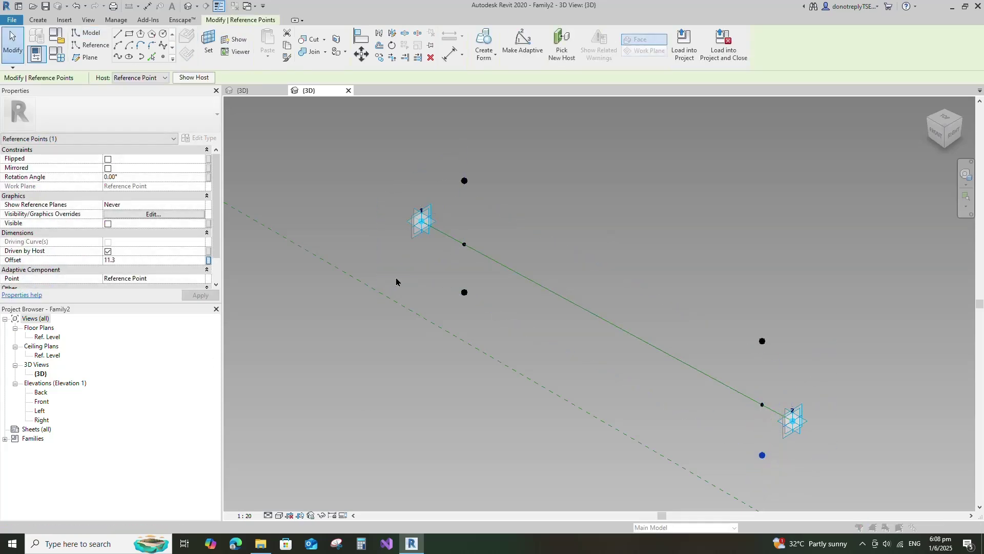
click(417, 247)
click(511, 359)
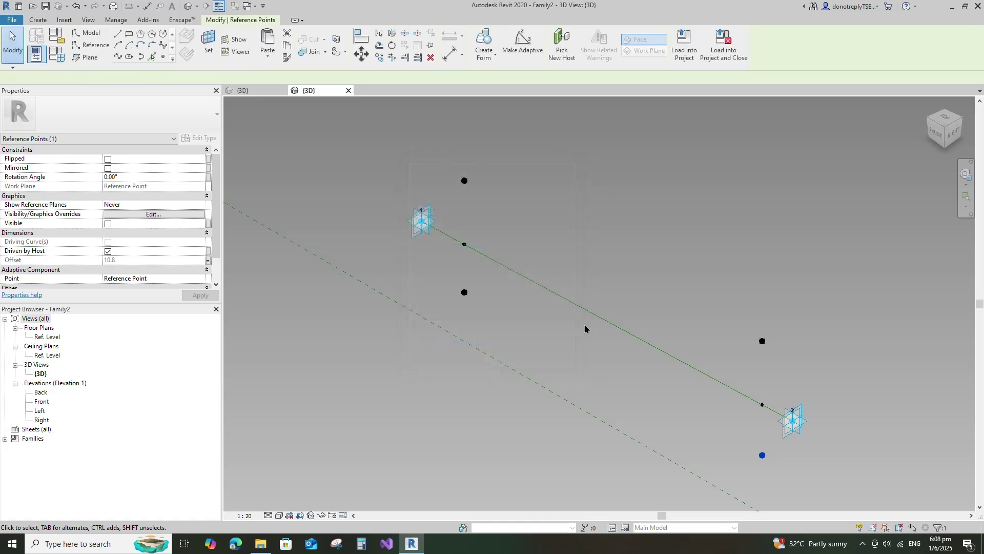
click(618, 223)
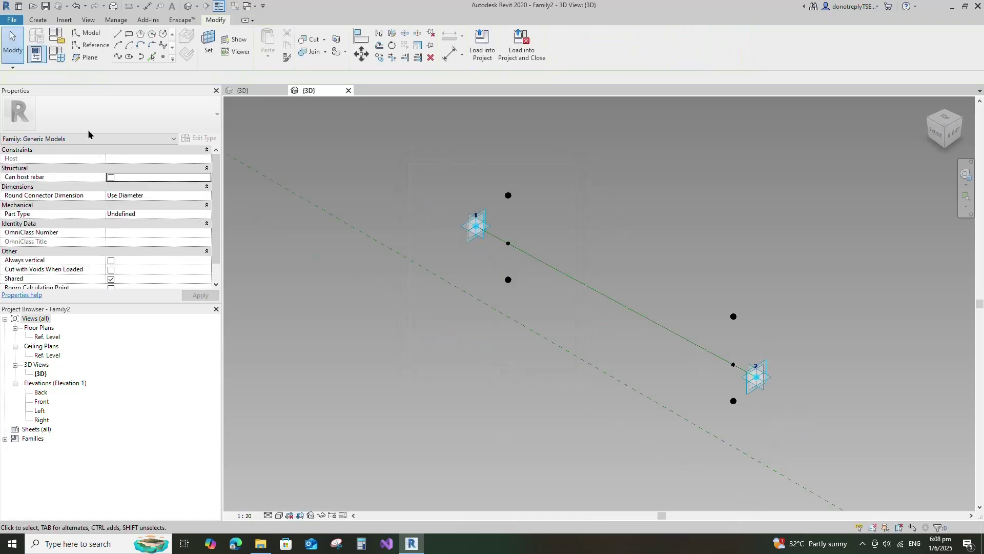
Give the W- parameter the formula -W in the family types and apply it
click(56, 53)
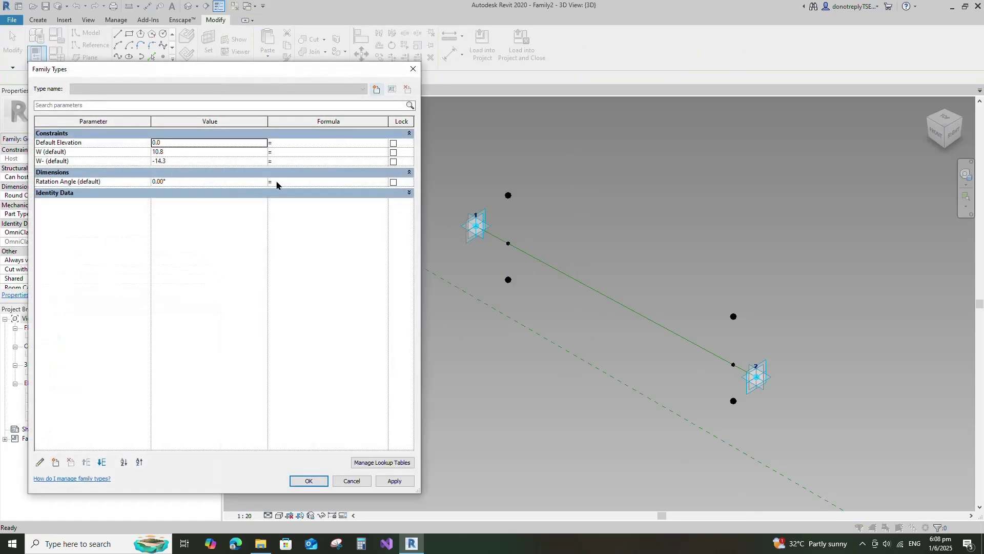
click(278, 162)
text(-)
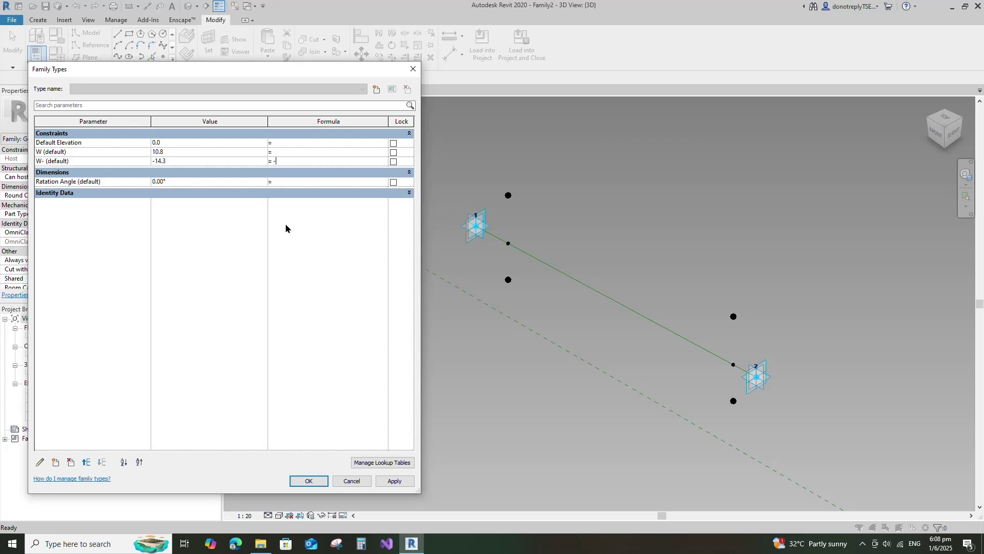
text(W)
click(392, 481)
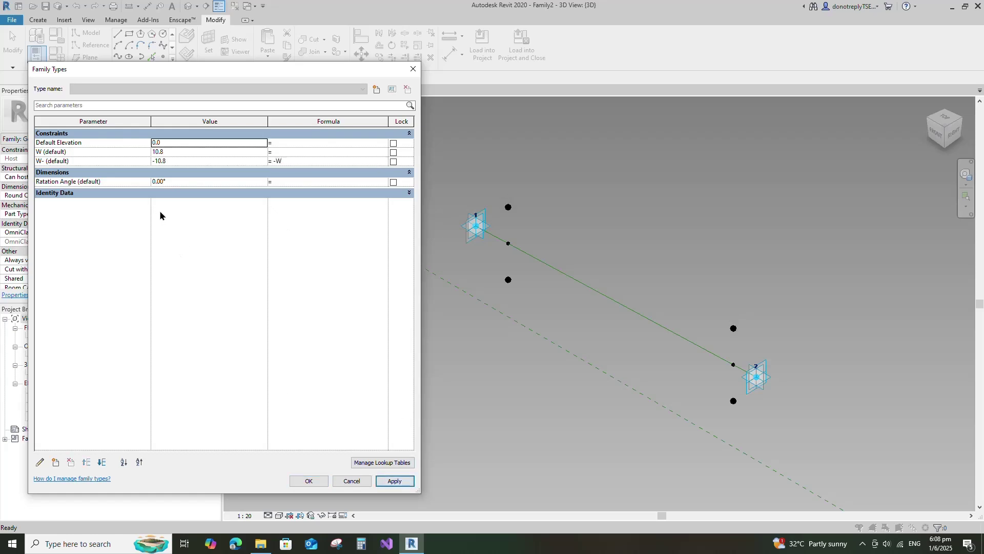
Test the Ratation Angle parameter at -90°, set it back to 0°, and close the family types
click(157, 180)
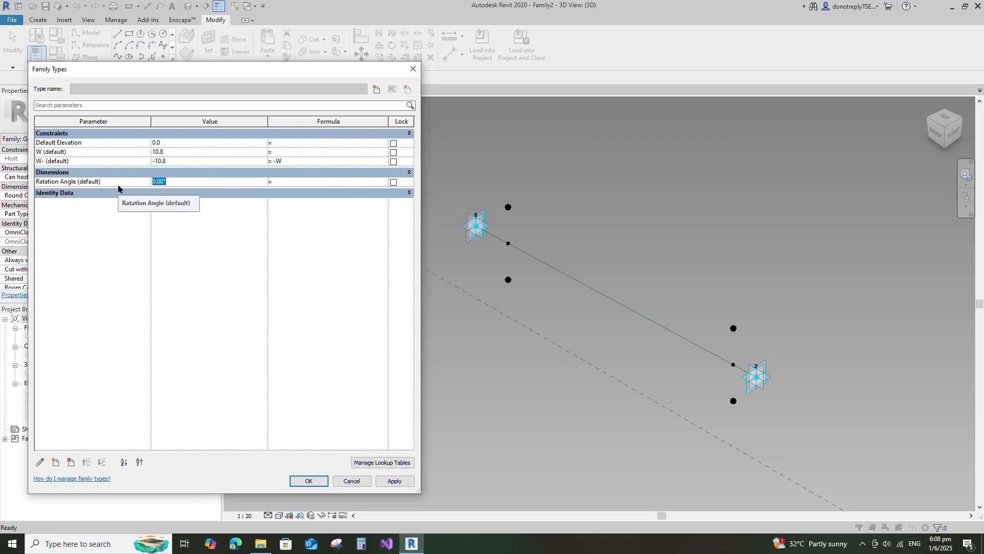
text(-90)
click(395, 485)
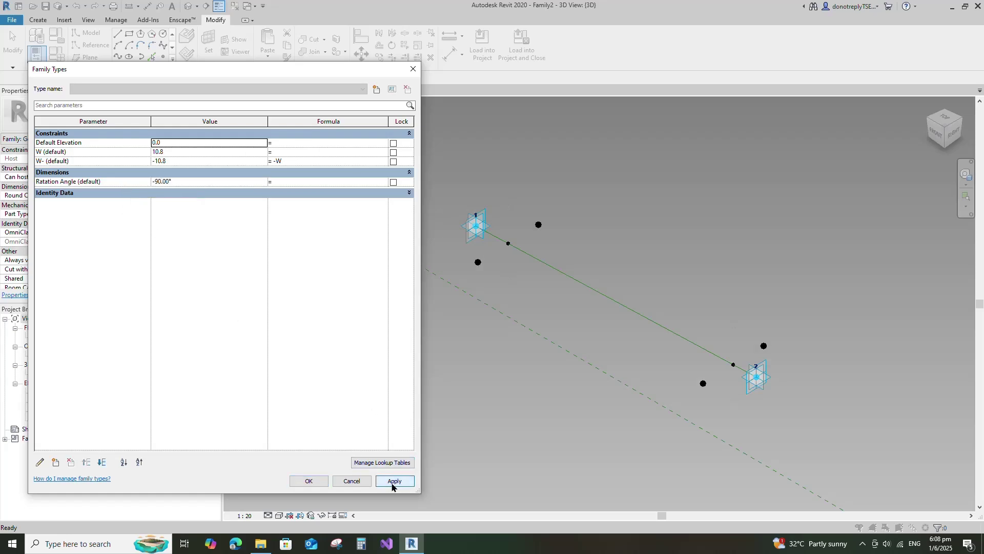
click(115, 183)
text(0)
click(395, 481)
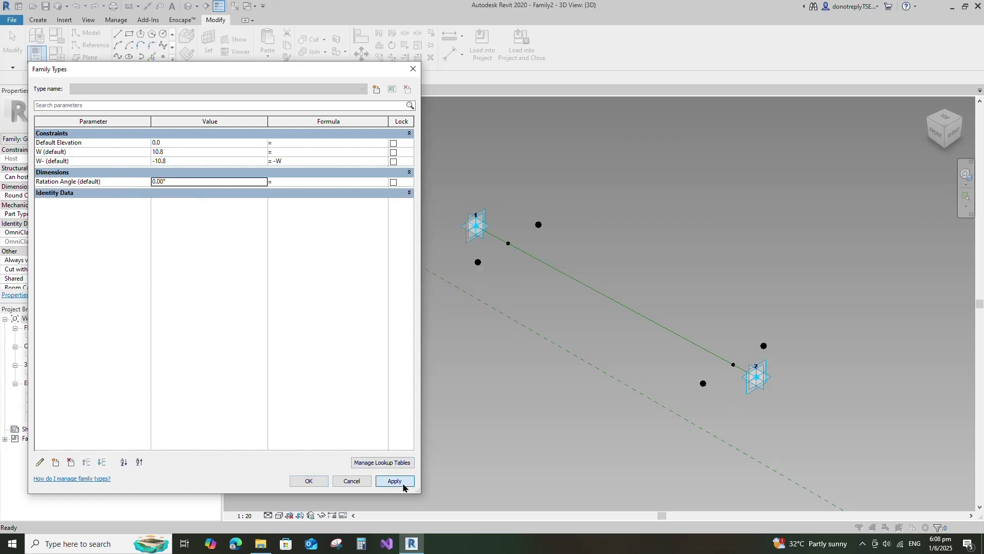
click(309, 481)
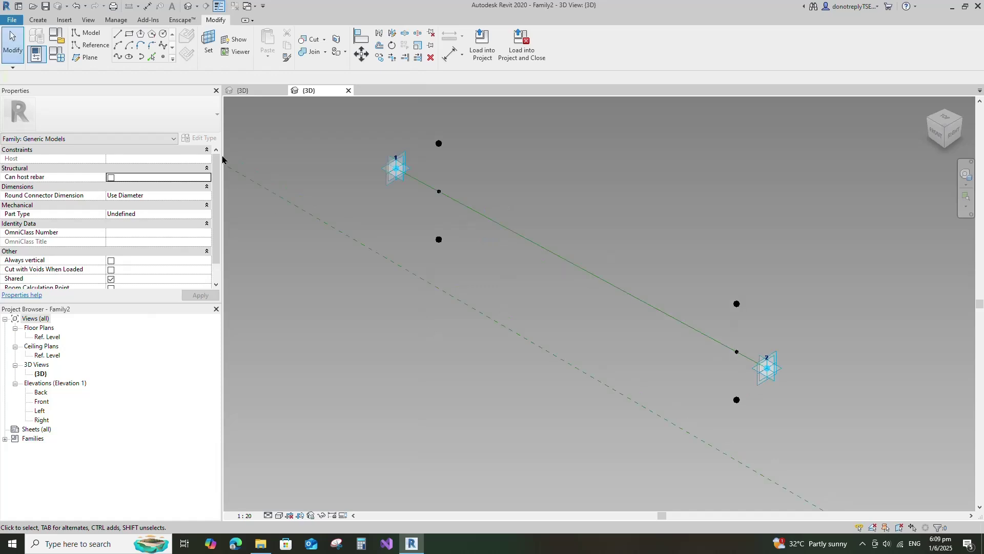
Draw a center-ends reference arc on the hosted point's vertical work plane near adaptive point 1, joining its upper and lower offset points, and keep its radius dimension
click(90, 45)
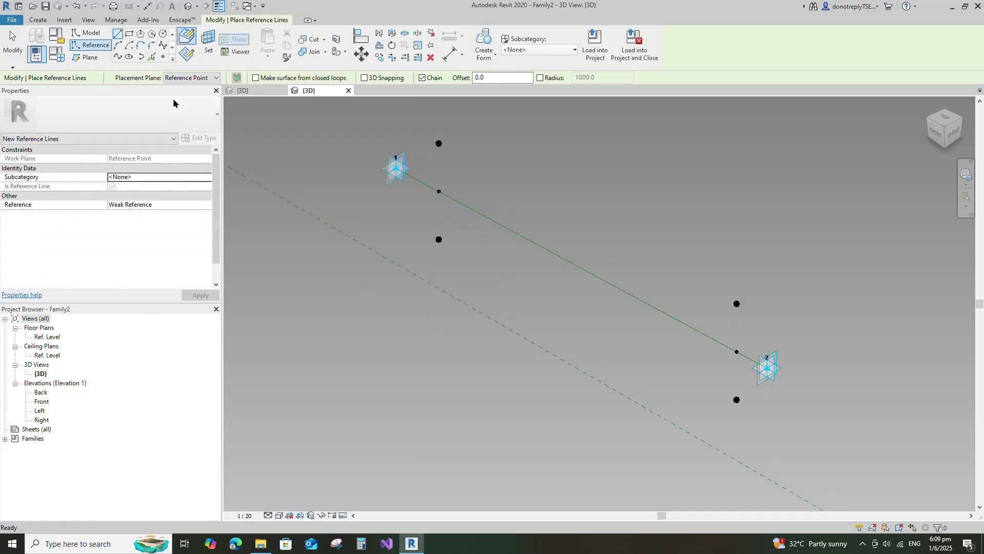
click(209, 37)
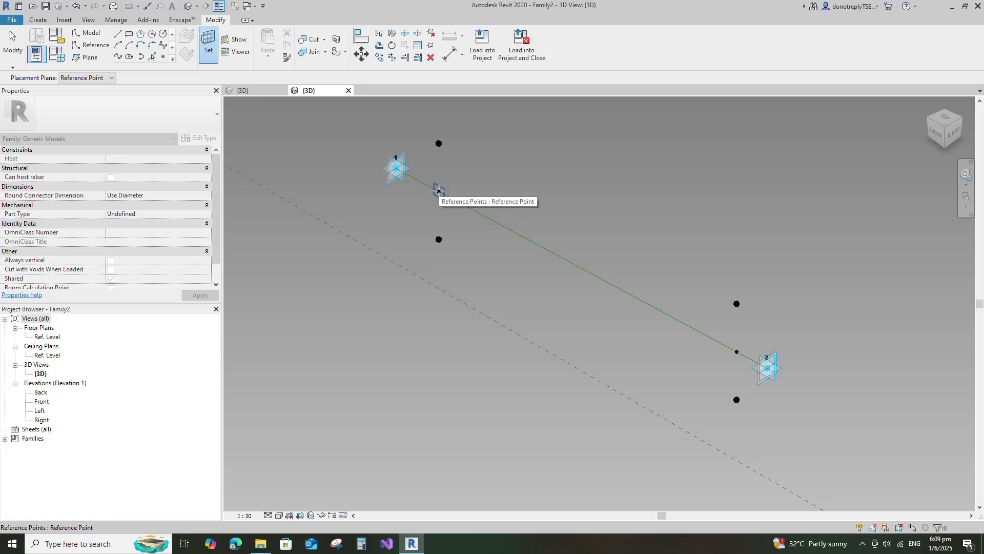
click(439, 191)
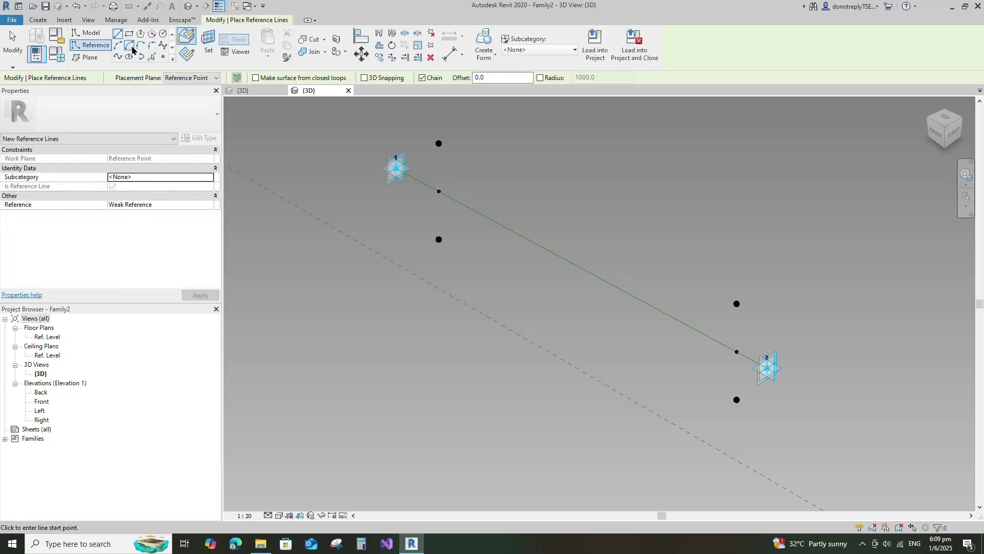
click(438, 192)
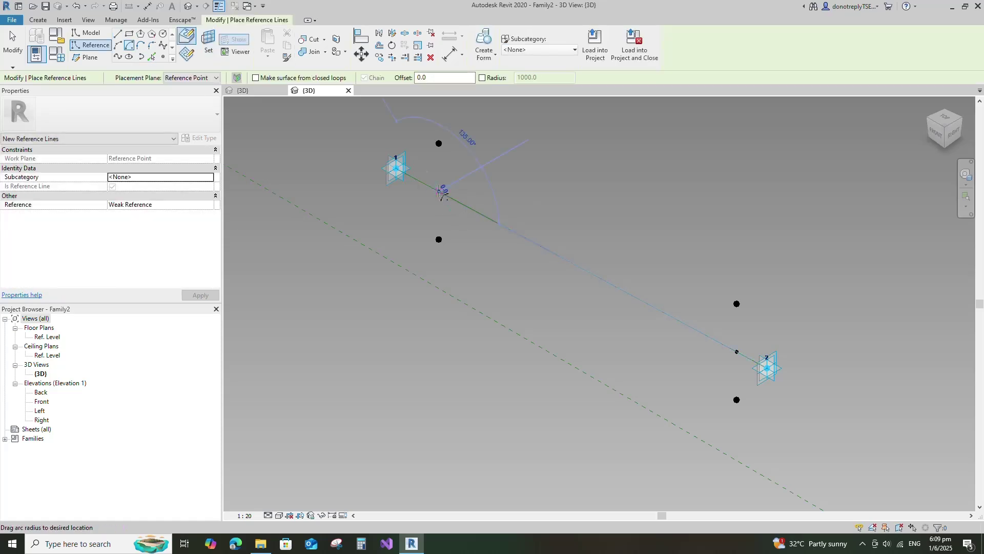
click(439, 144)
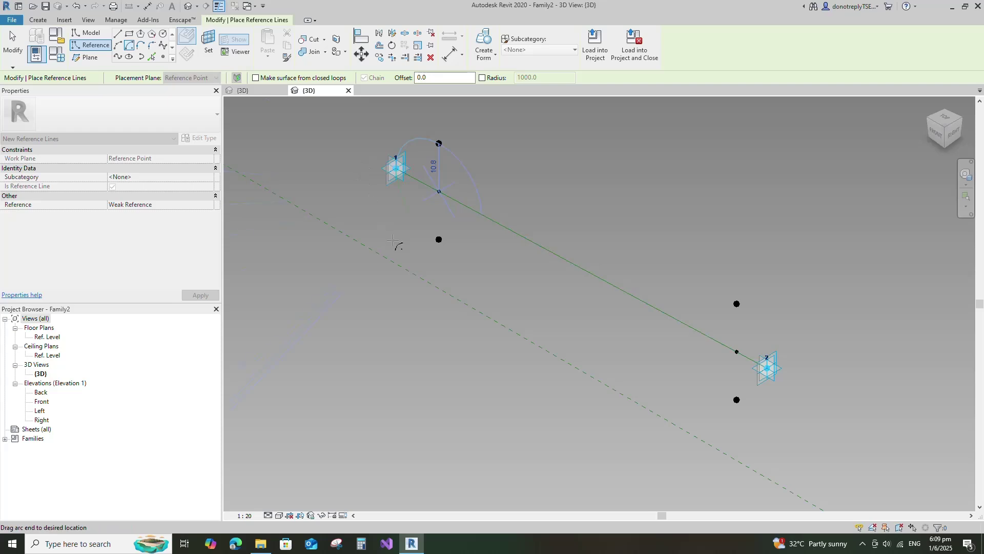
click(438, 239)
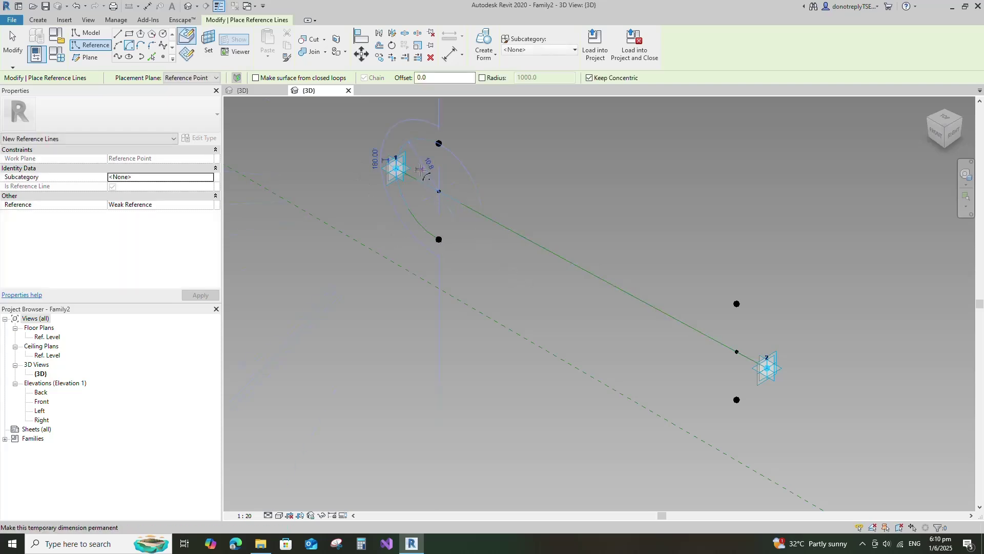
key(Escape)
key(Escape)
Label the radius dimension of the arc near adaptive point 1 with the W parameter and set the view scale to 1:5
scroll(462, 352, down, 3)
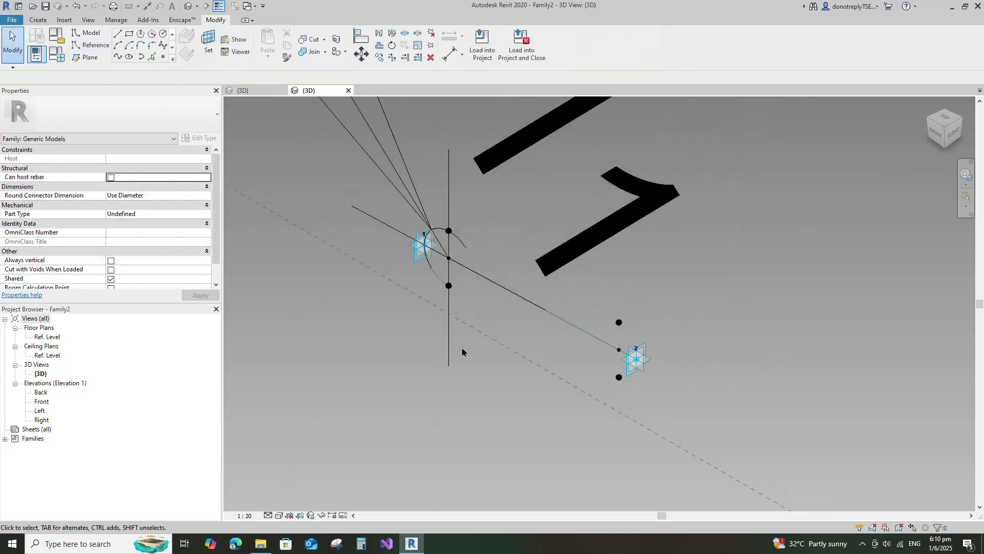
click(260, 512)
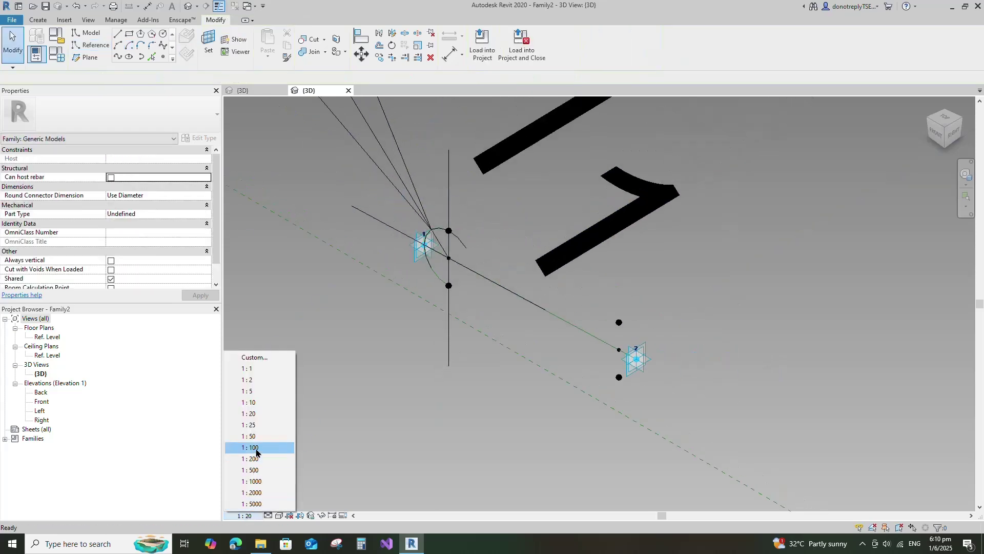
click(254, 409)
scroll(448, 265, up, 2)
click(448, 265)
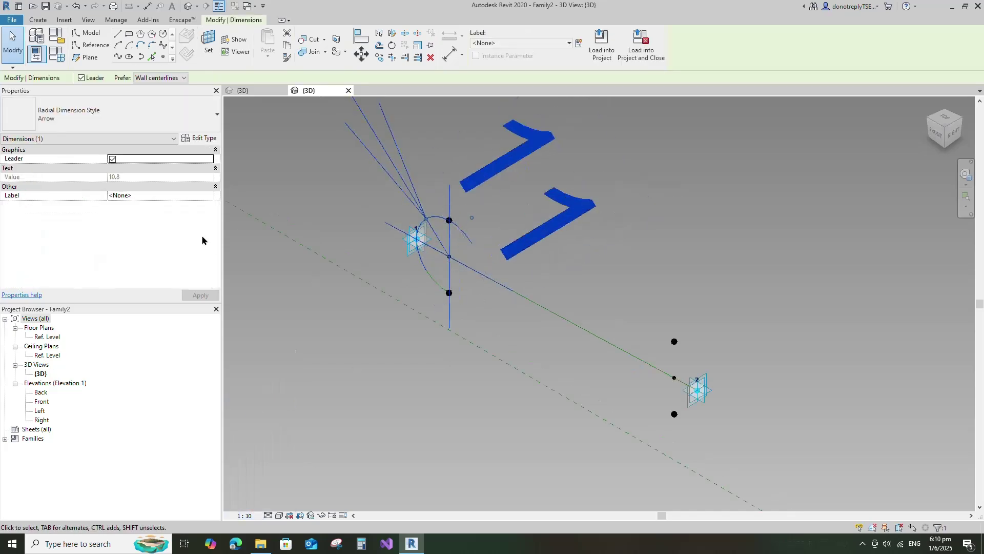
click(209, 196)
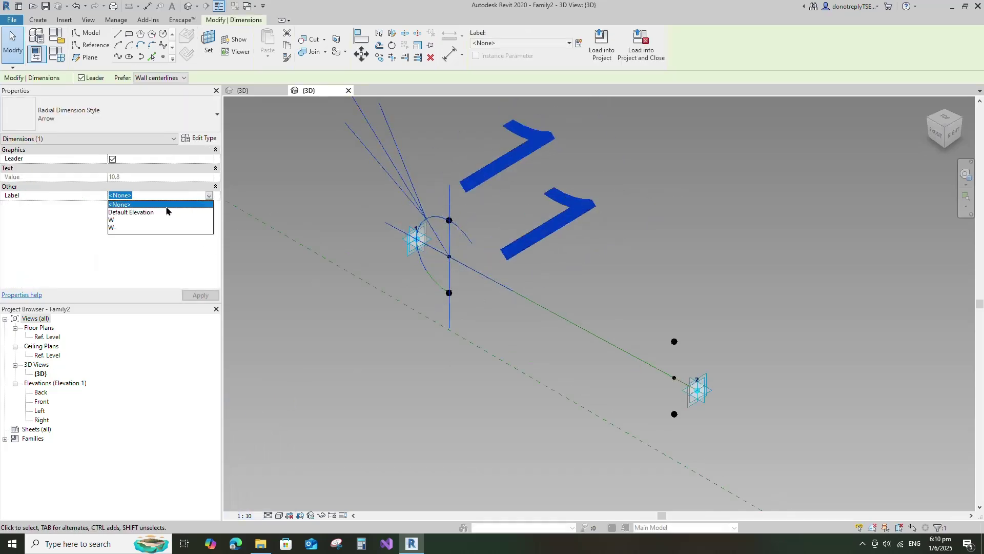
click(121, 221)
click(442, 372)
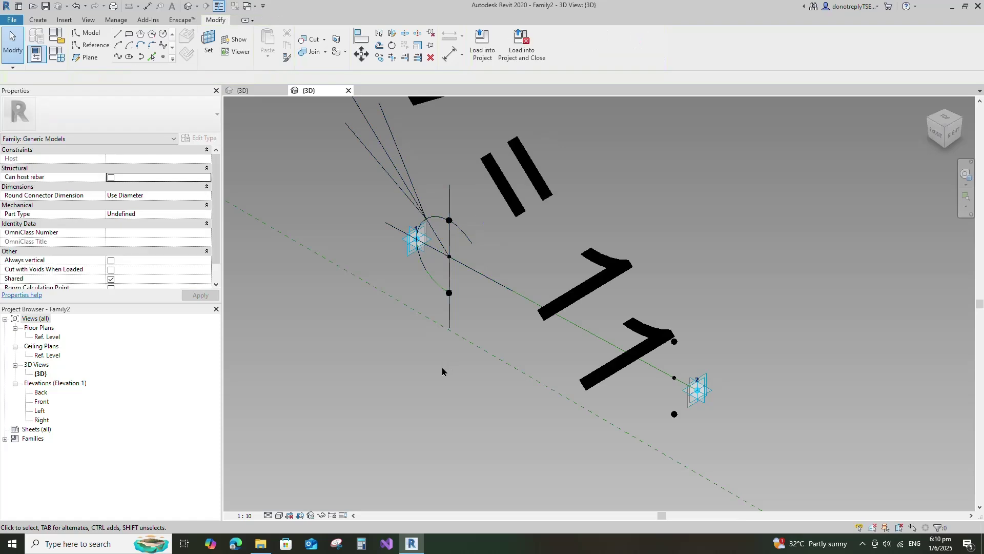
scroll(708, 188, down, 1)
scroll(681, 301, up, 2)
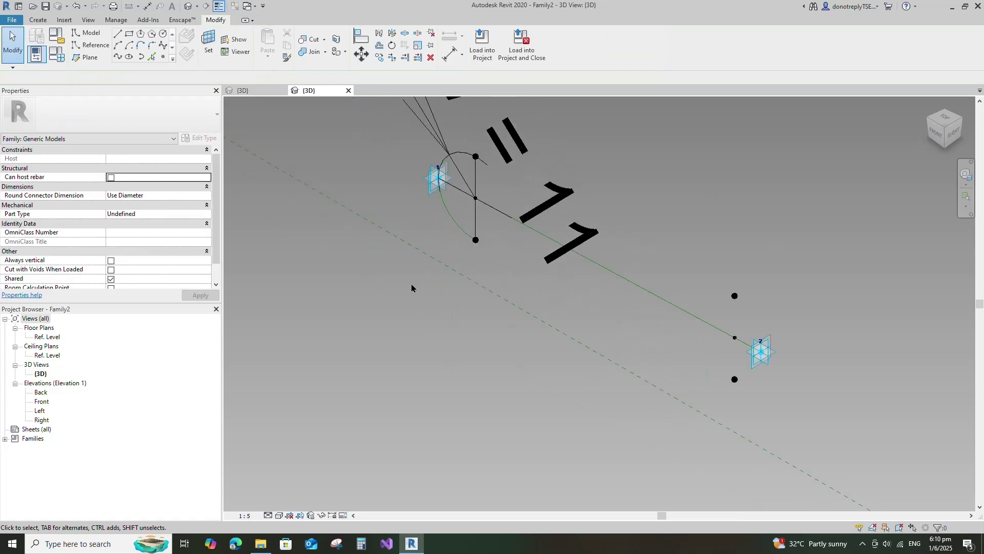
Draw a matching center-ends reference arc through the two offset points near adaptive point 2, bulging outward, and make its radius dimension permanent
click(92, 45)
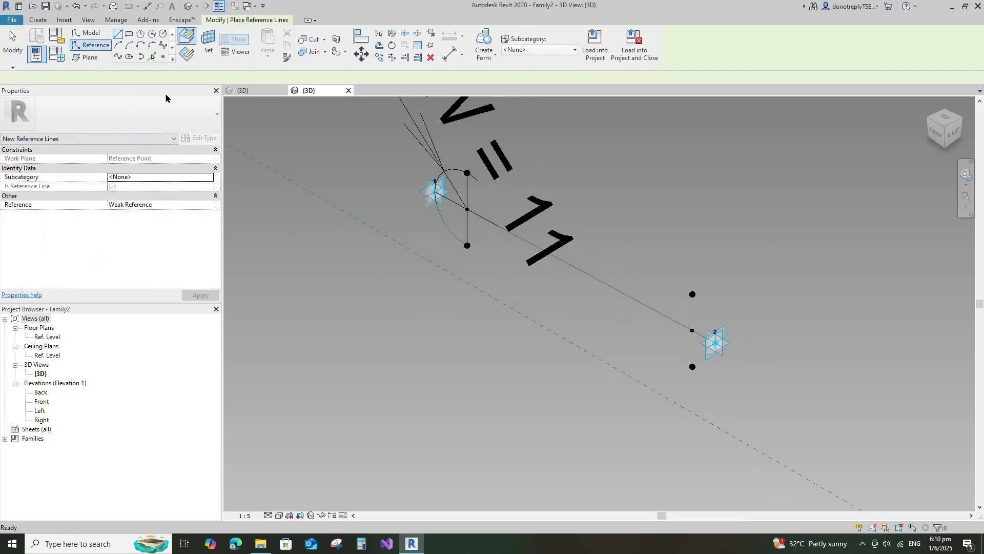
key(Escape)
key(Escape)
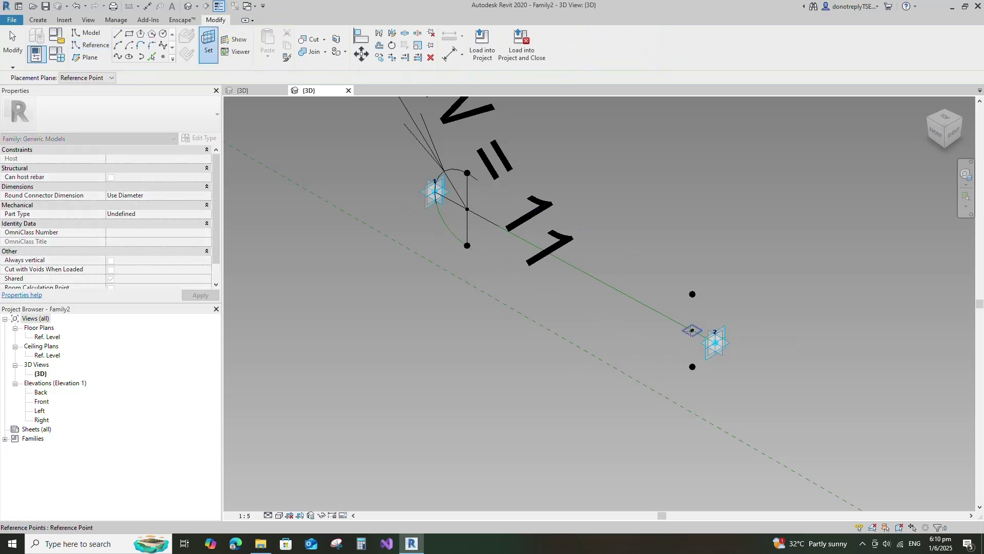
key(Return)
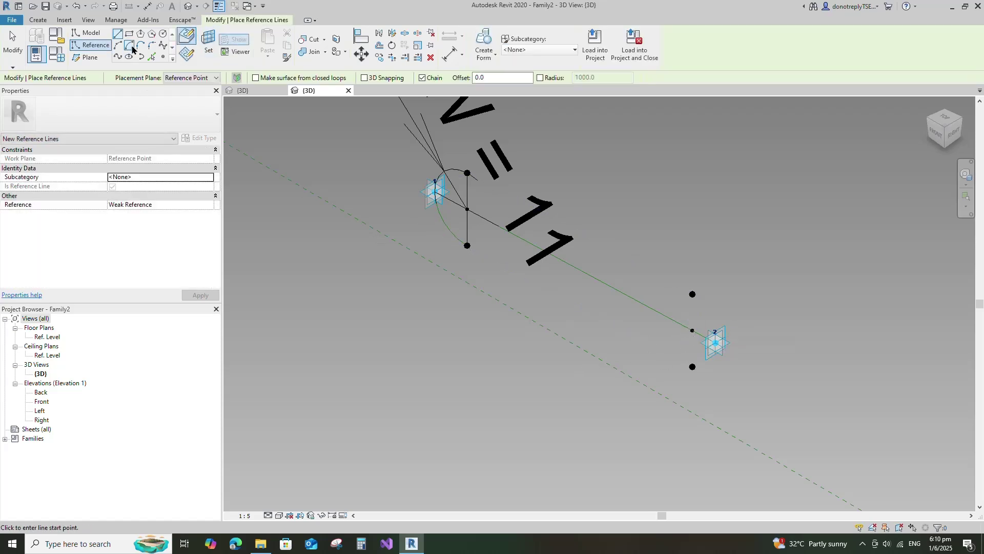
click(693, 330)
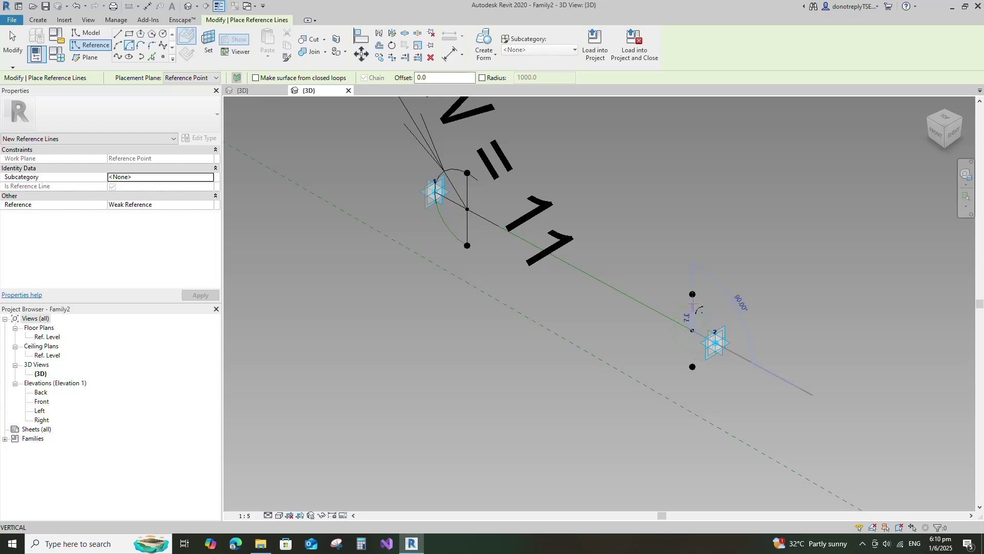
click(740, 400)
Label the radius dimension of the arc near adaptive point 2 with the W parameter and set the view scale to 1:1
scroll(697, 345, up, 2)
click(713, 323)
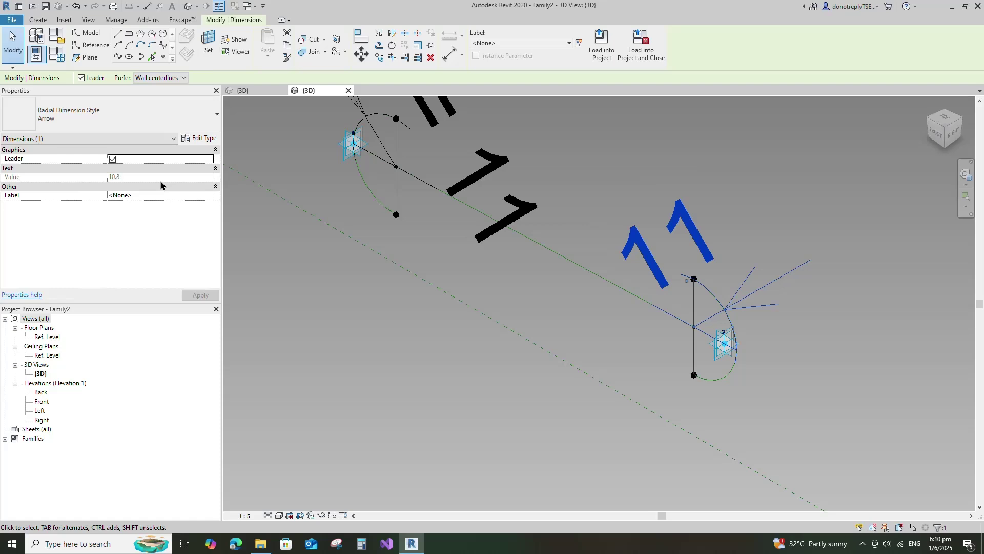
click(212, 196)
click(212, 196)
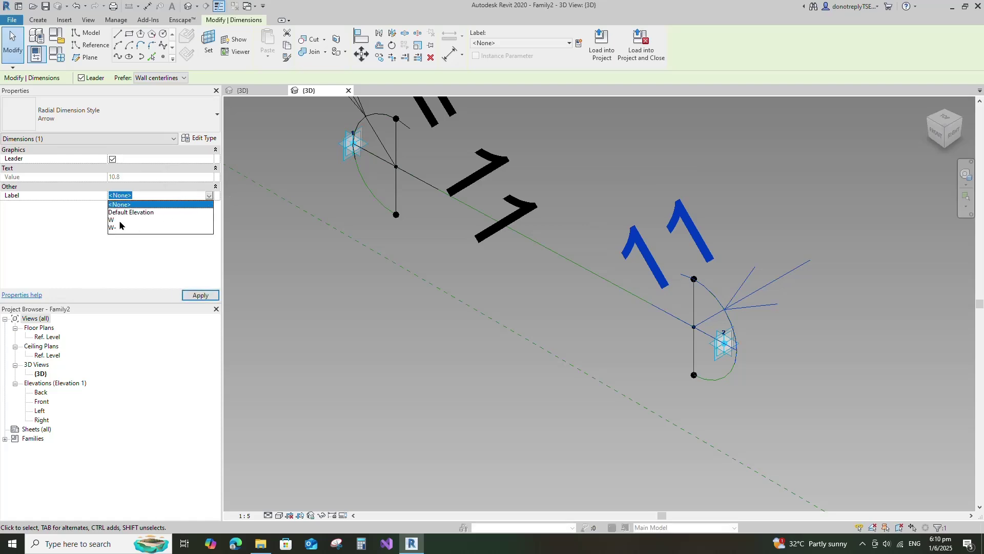
click(121, 226)
scroll(888, 285, down, 1)
click(868, 336)
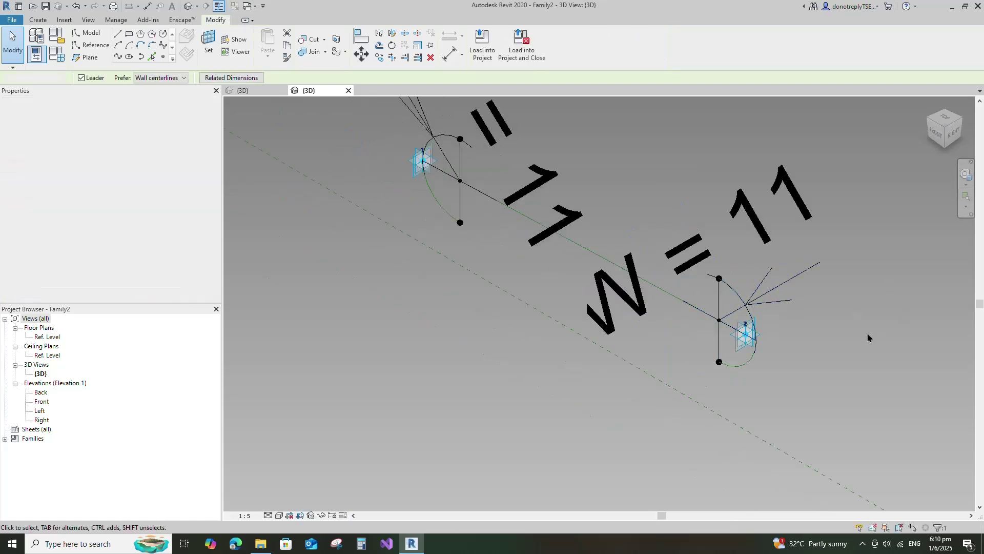
middle_drag(868, 336, 938, 367)
click(246, 515)
click(248, 369)
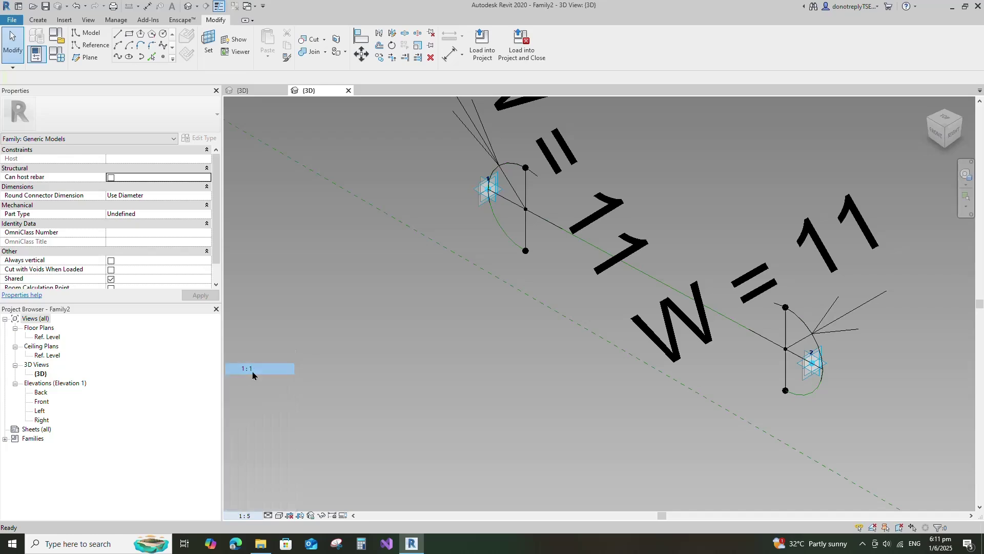
Connect the two upper offset points with a spline through points and make it a reference line
click(526, 168)
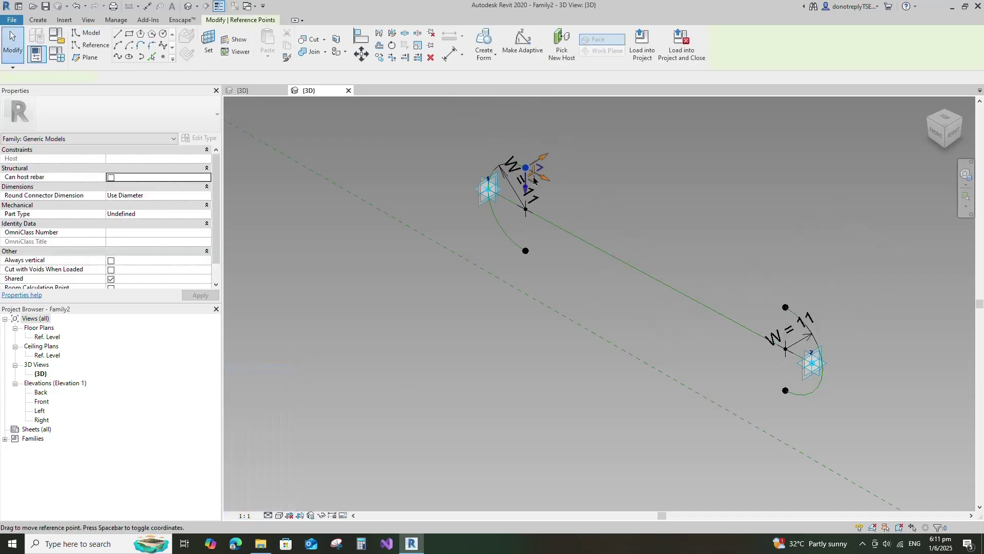
ctrl+click(790, 322)
click(118, 56)
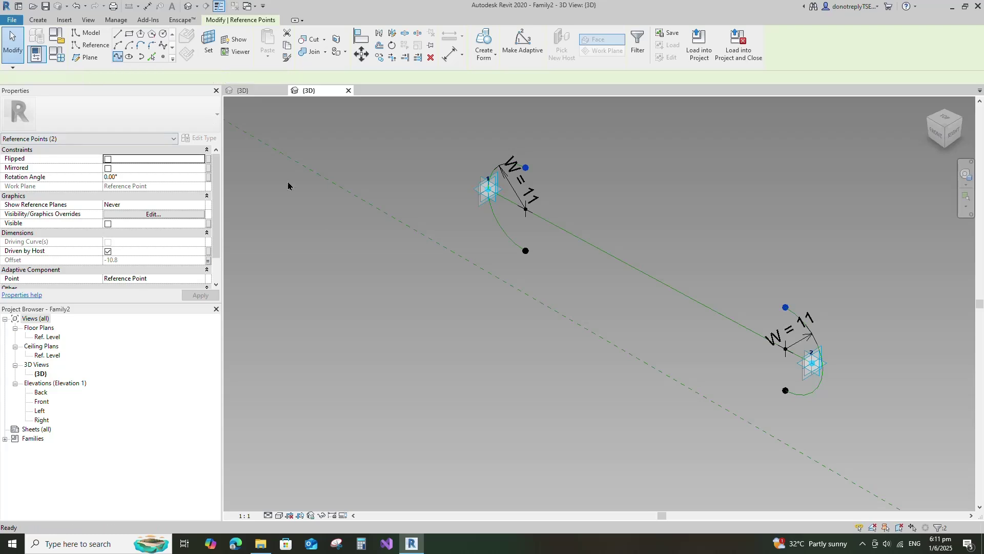
click(112, 234)
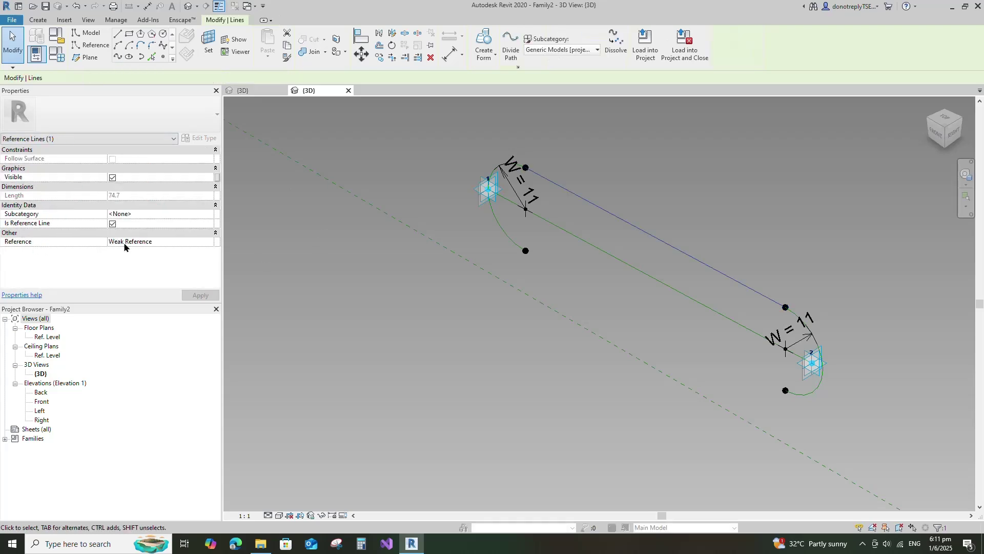
click(516, 259)
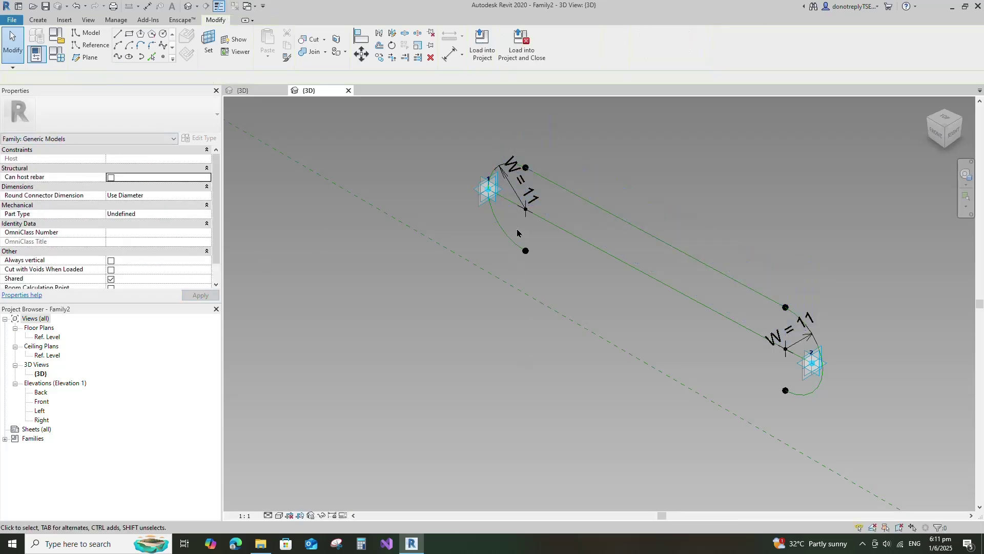
Connect the two lower offset points with a spline through points and turn it into a reference line
click(525, 251)
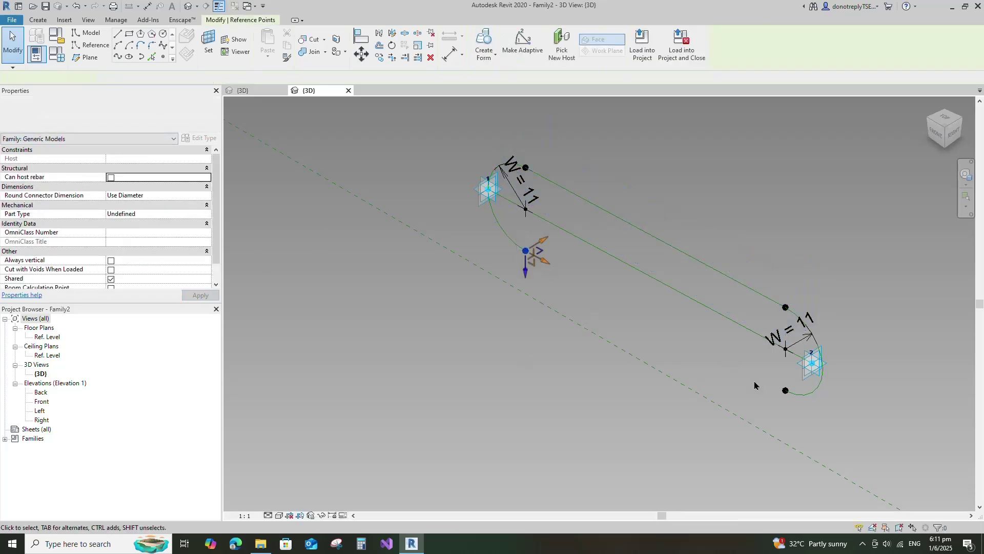
ctrl+click(785, 391)
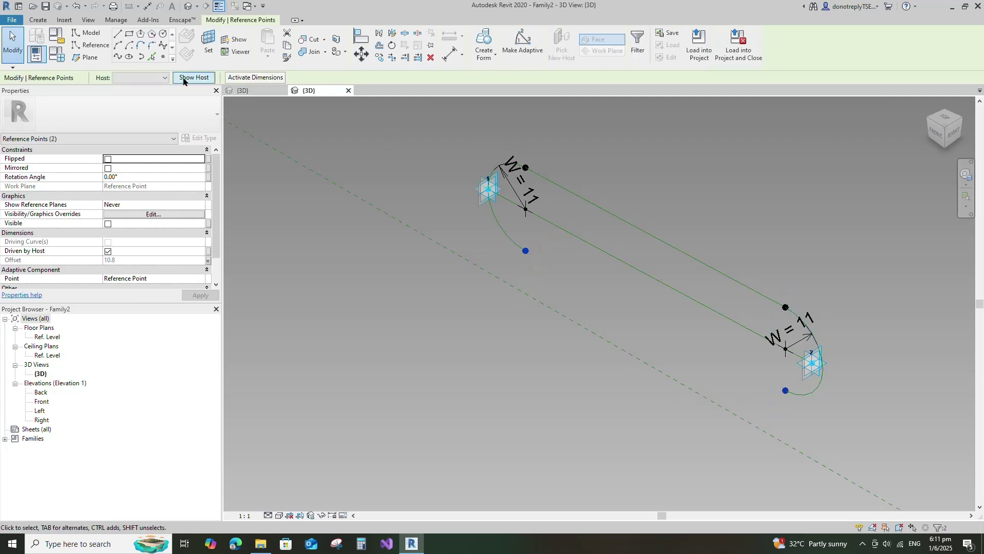
click(119, 59)
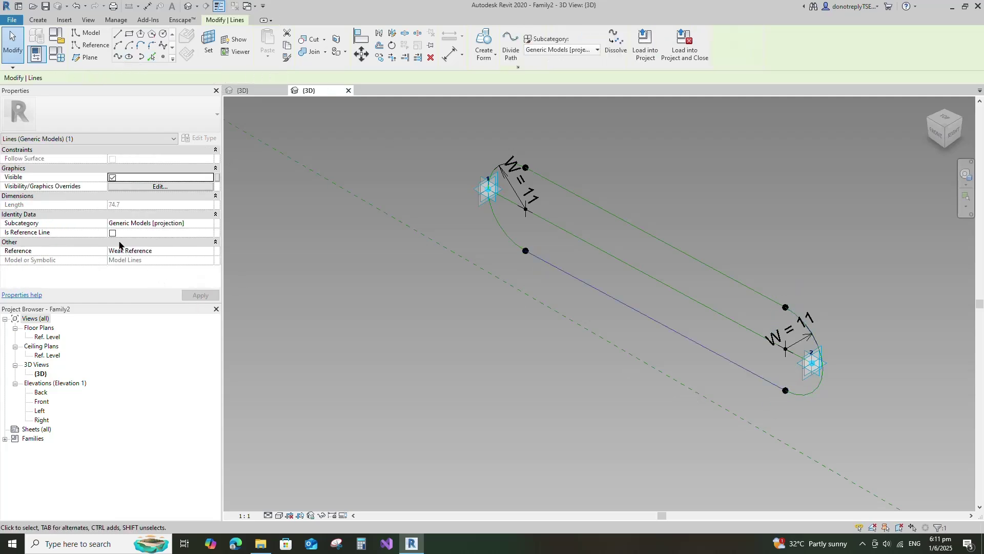
click(114, 235)
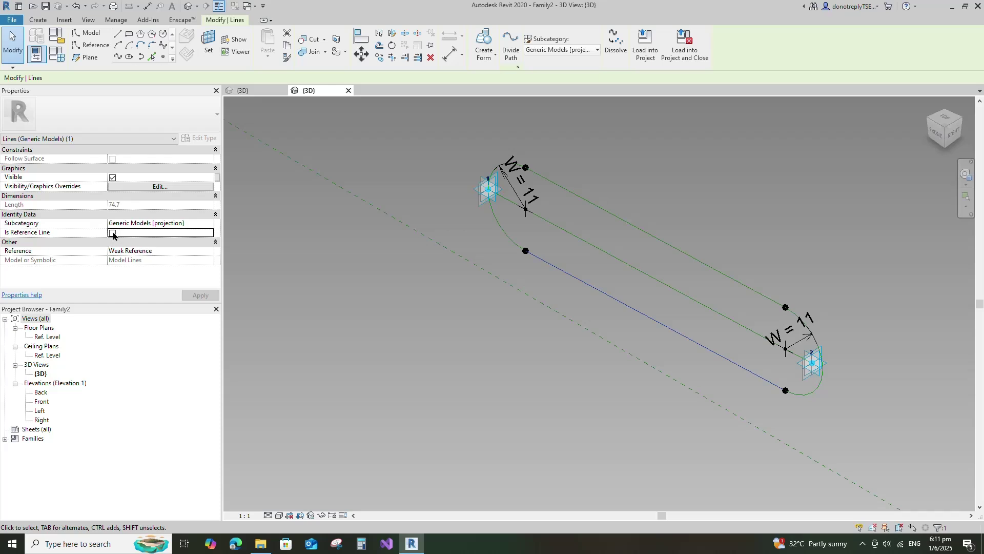
click(113, 233)
click(413, 345)
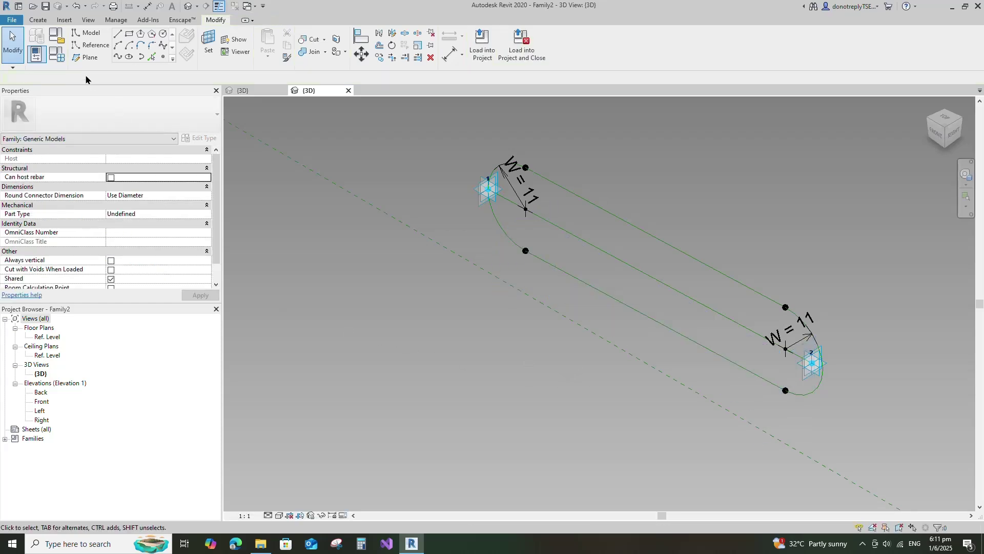
Set the W parameter to 12 in the family types and apply it
click(57, 53)
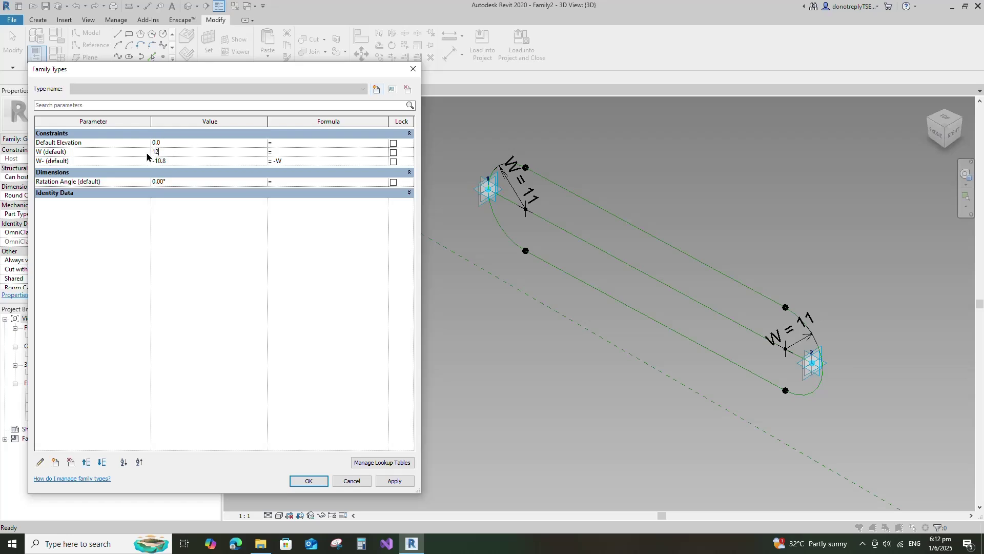
text(12)
click(392, 481)
Test the slot outline with Ratation Angle at -90°, restore it to 0°, and close the family types
click(142, 187)
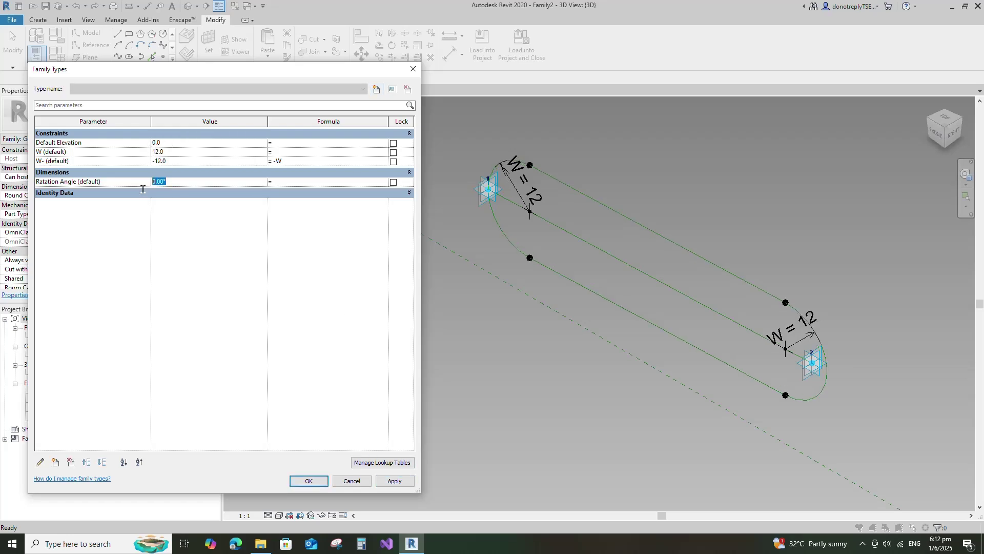
click(392, 484)
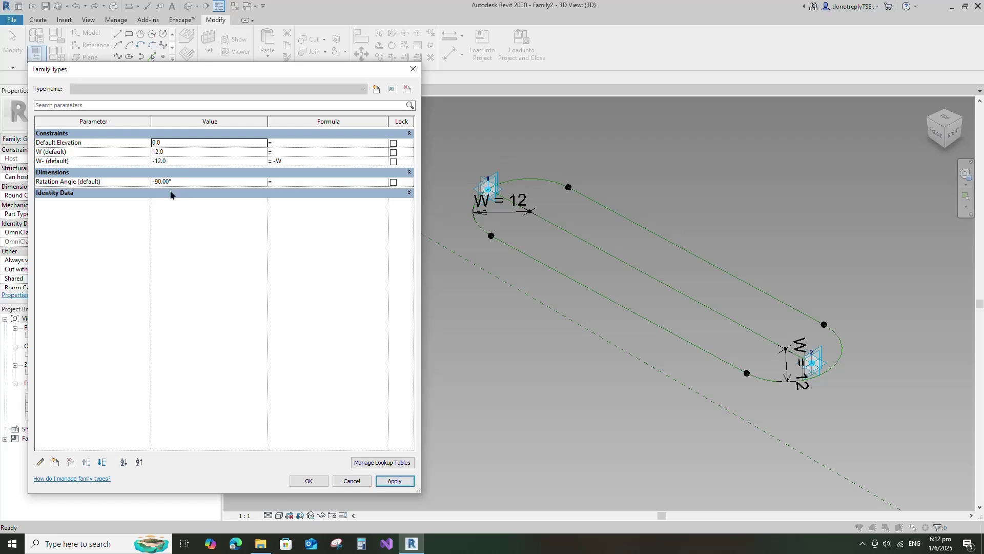
click(165, 182)
text(0)
click(394, 482)
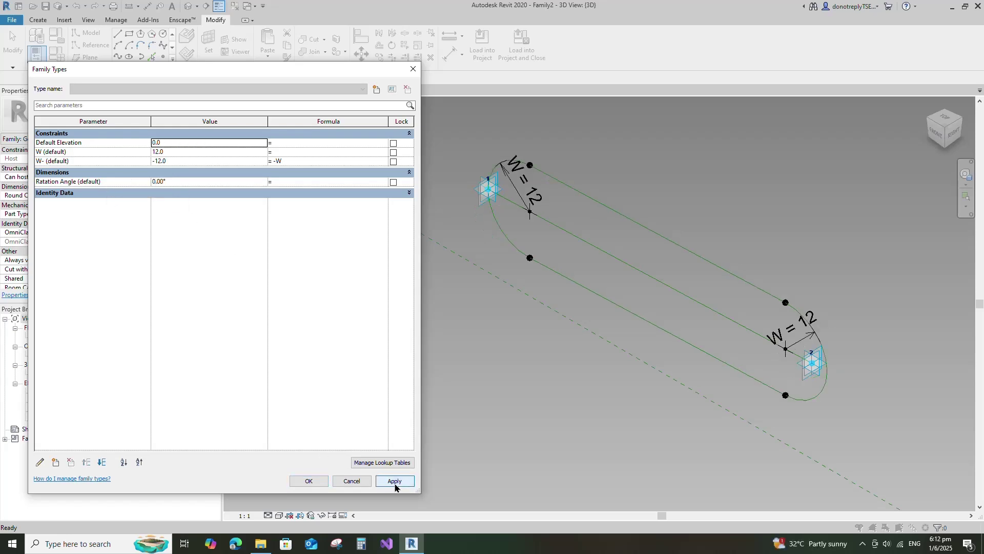
click(314, 481)
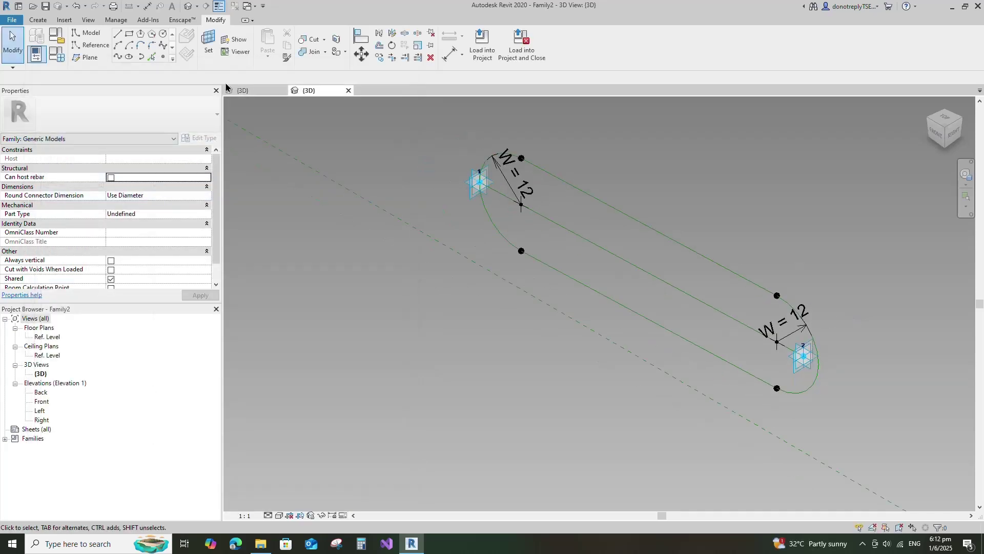
Draw a reference line circle of radius 5 centred on the upper offset point near adaptive point 2 and make its radius dimension permanent
click(90, 44)
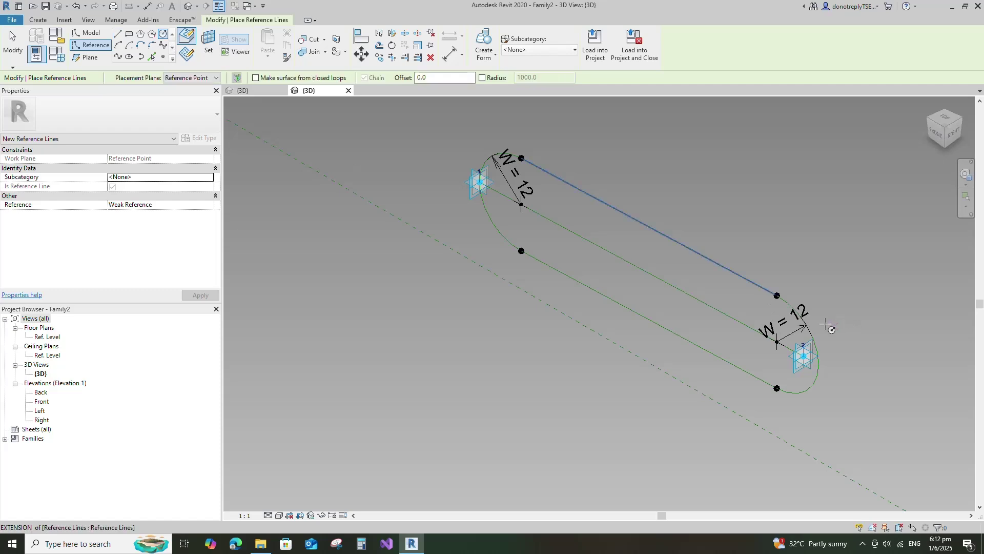
scroll(826, 324, up, 2)
click(764, 289)
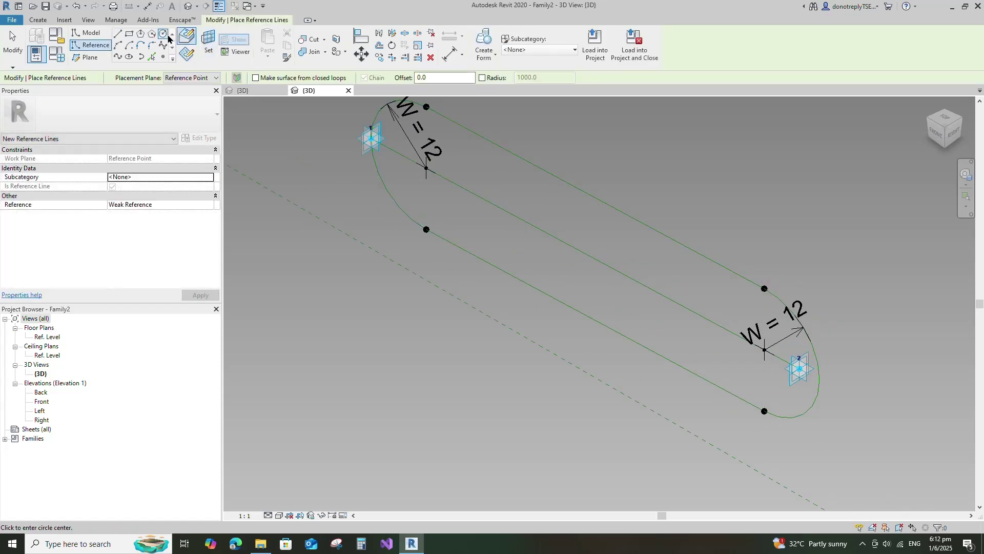
click(764, 288)
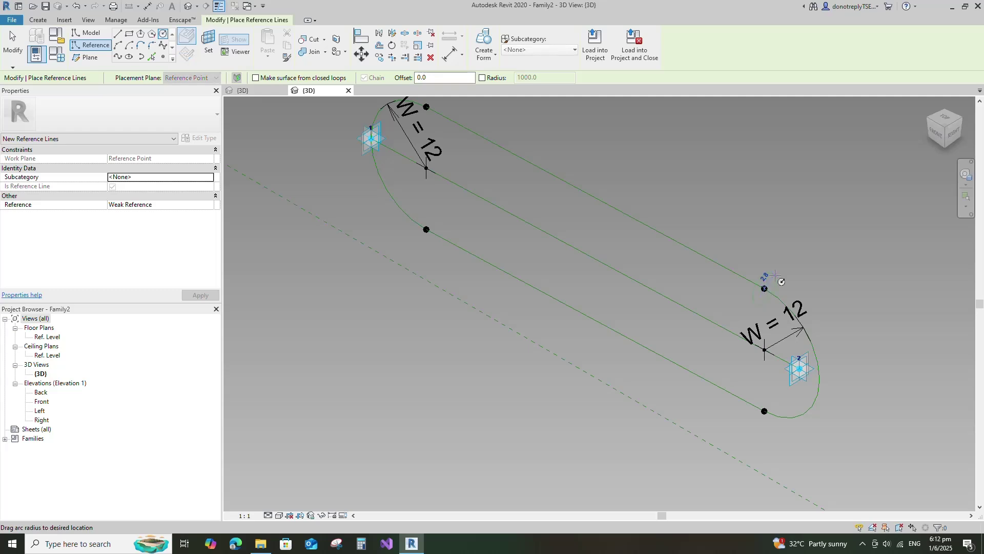
text(5)
key(Return)
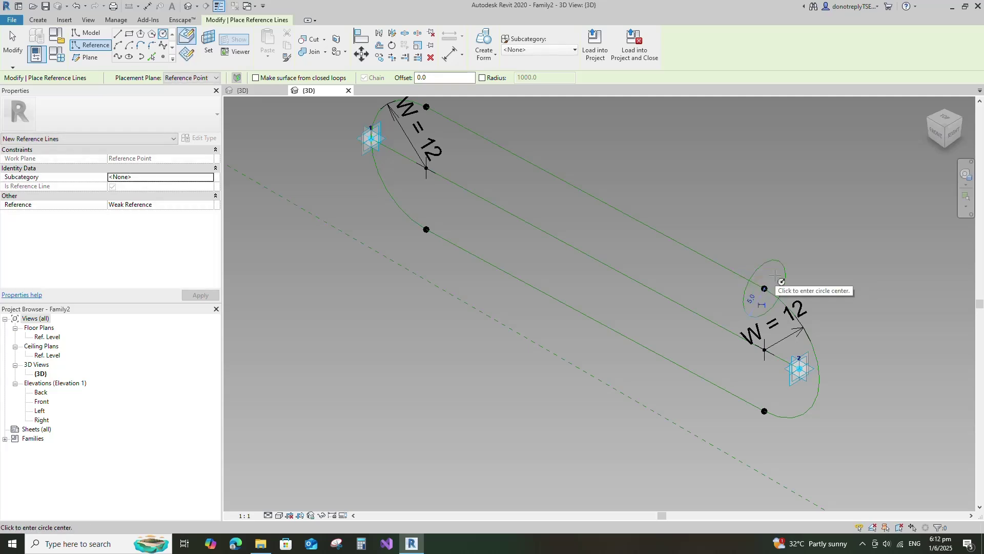
click(762, 305)
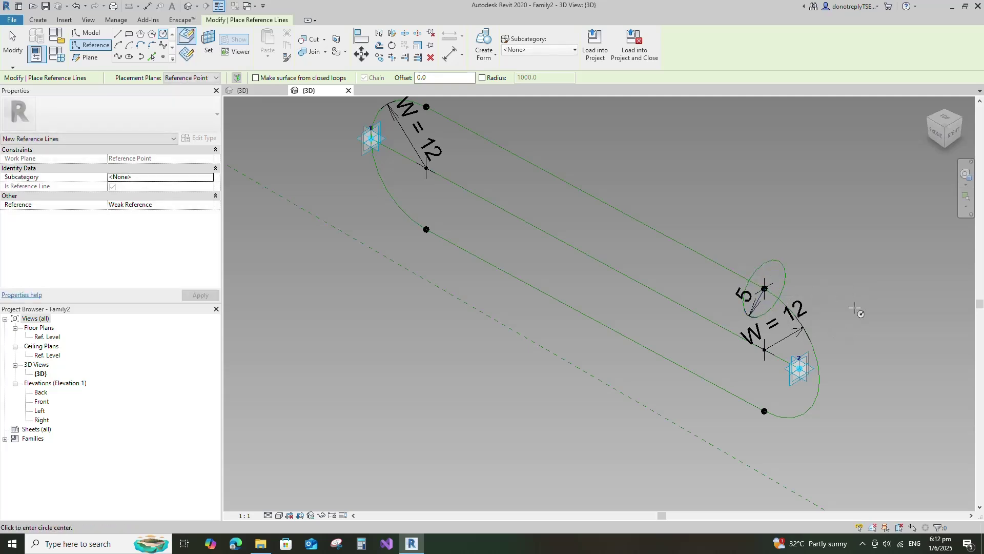
key(Escape)
Label the circle's radius dimension with a new instance family parameter R grouped under Constraints
click(729, 301)
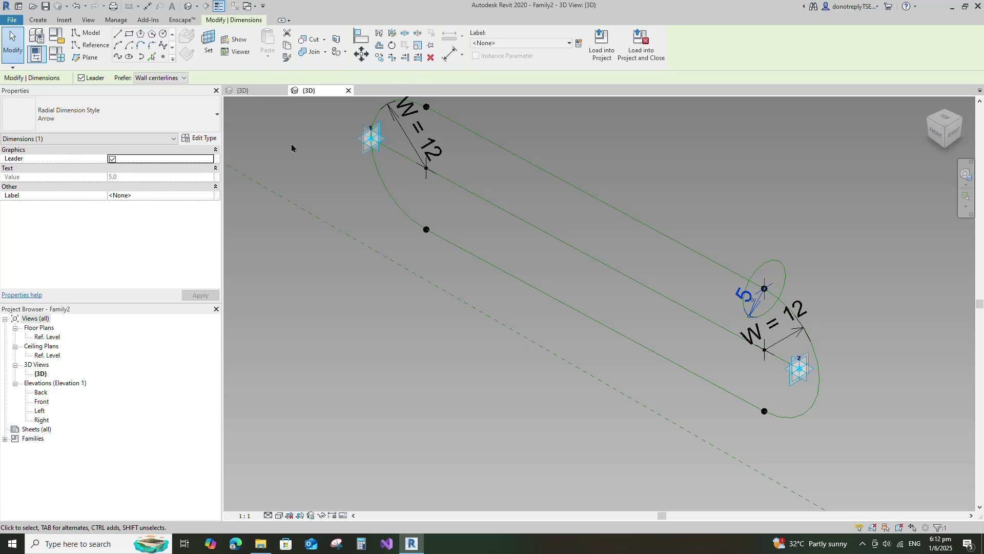
click(579, 46)
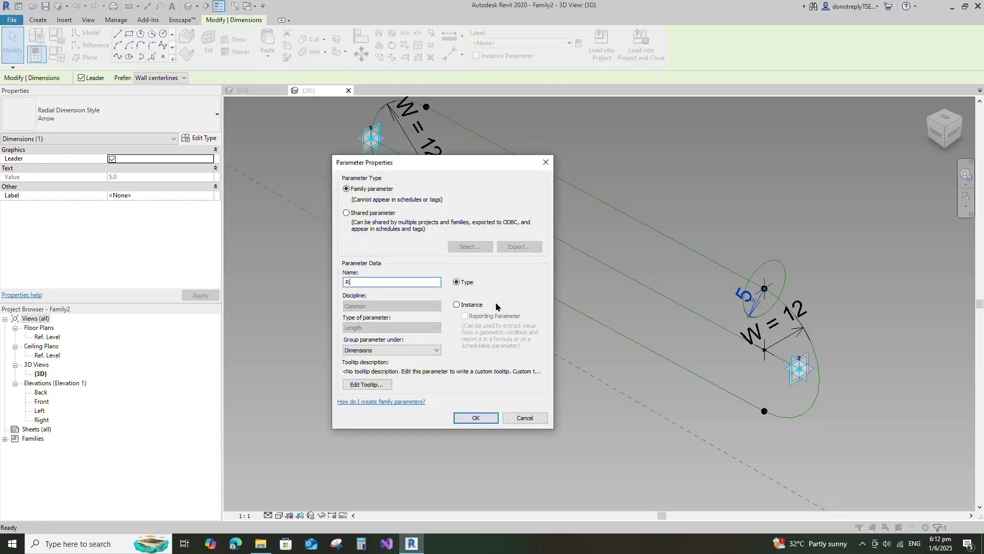
click(469, 305)
click(405, 350)
click(374, 169)
click(475, 417)
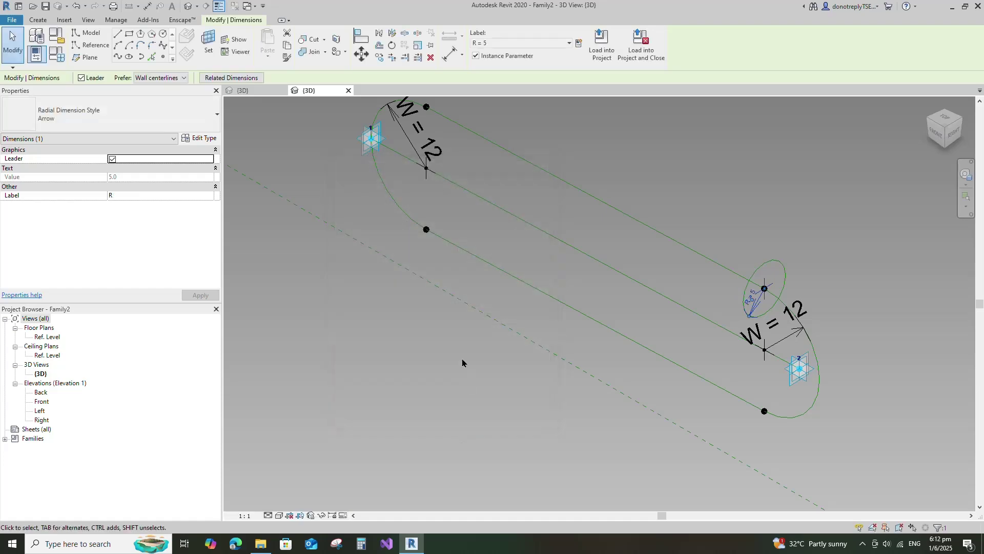
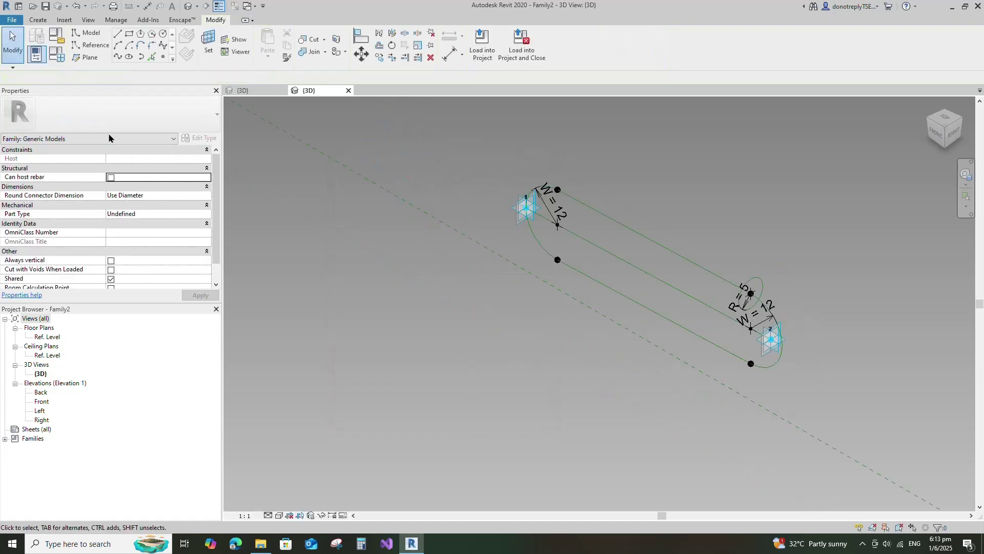
Add an instance length parameter D under Dimensions in the family types, set it to 10 and apply it
click(57, 54)
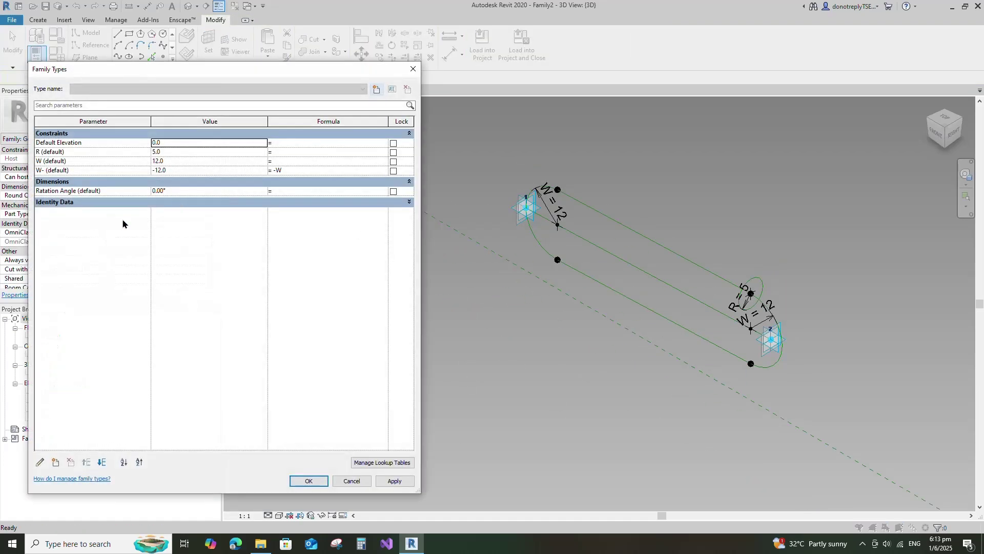
click(57, 463)
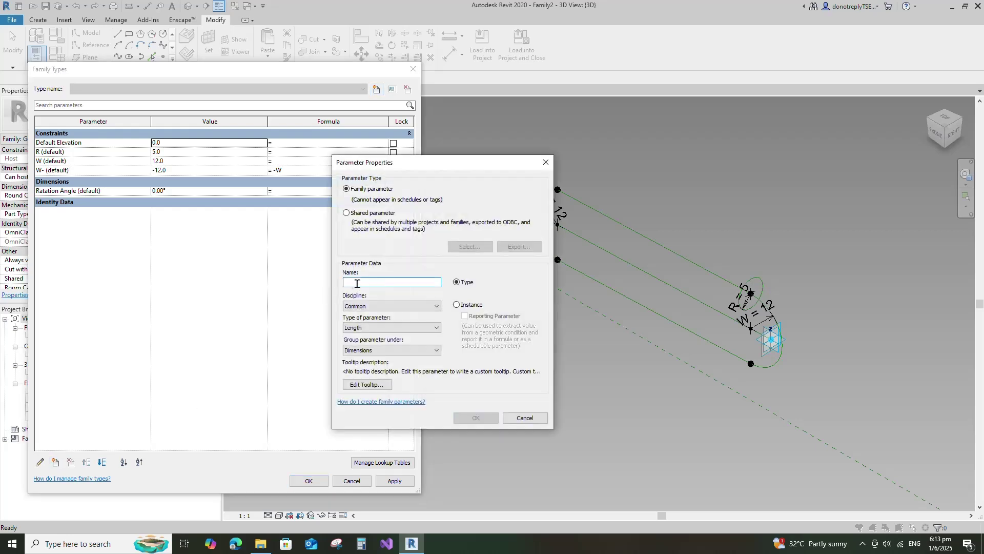
text(D)
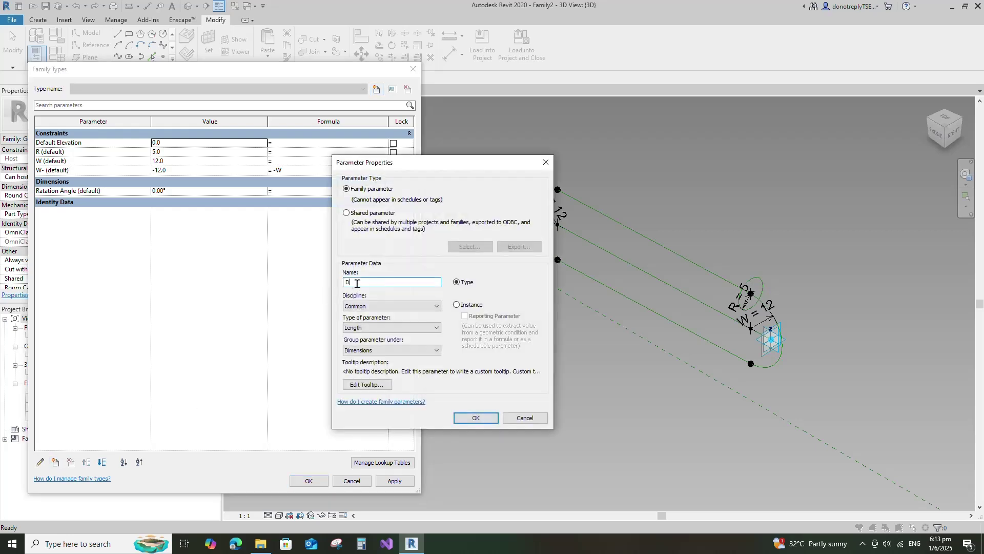
click(457, 304)
click(476, 418)
click(168, 195)
double_click(167, 195)
text(10)
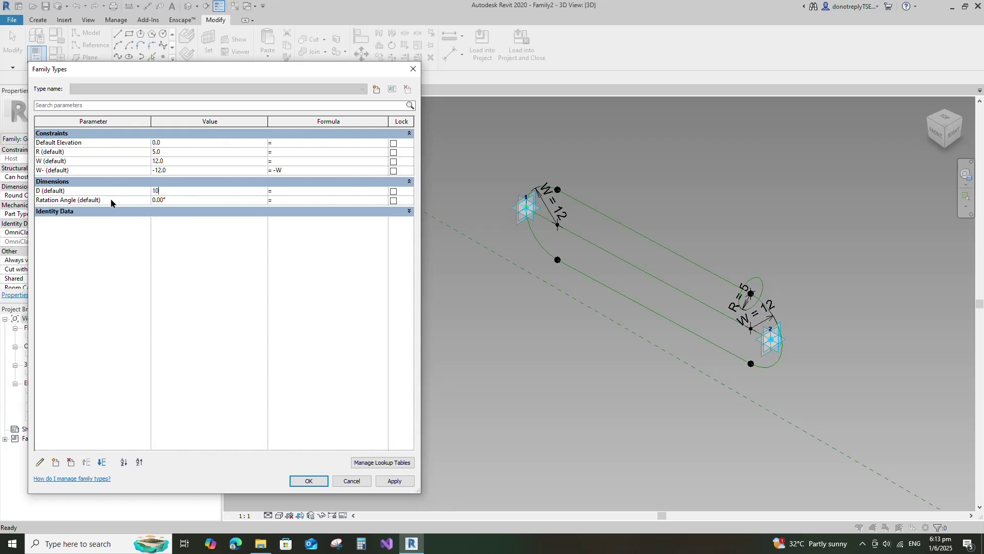
click(394, 481)
Give the R parameter the formula D / 2 and apply it
click(281, 153)
text(D)
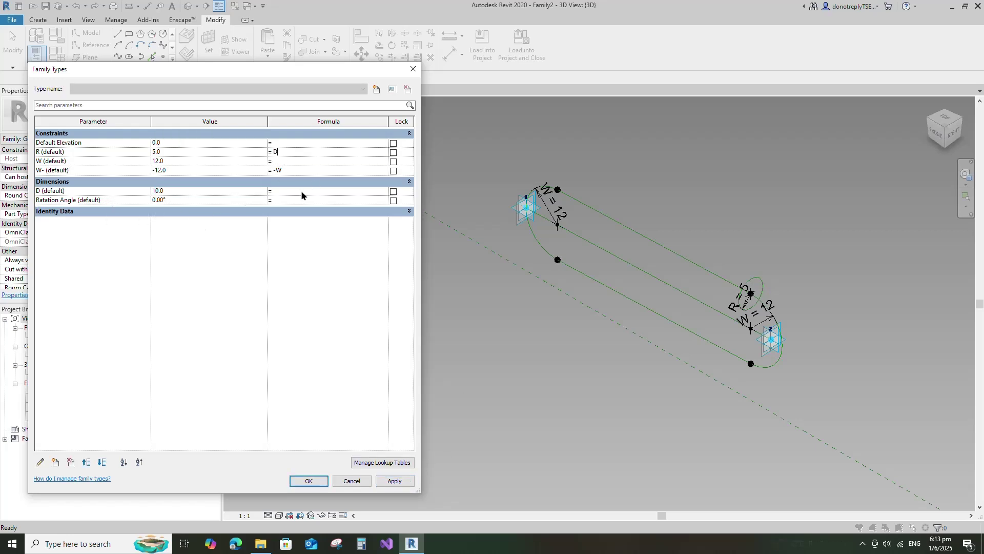
text(/2)
click(394, 481)
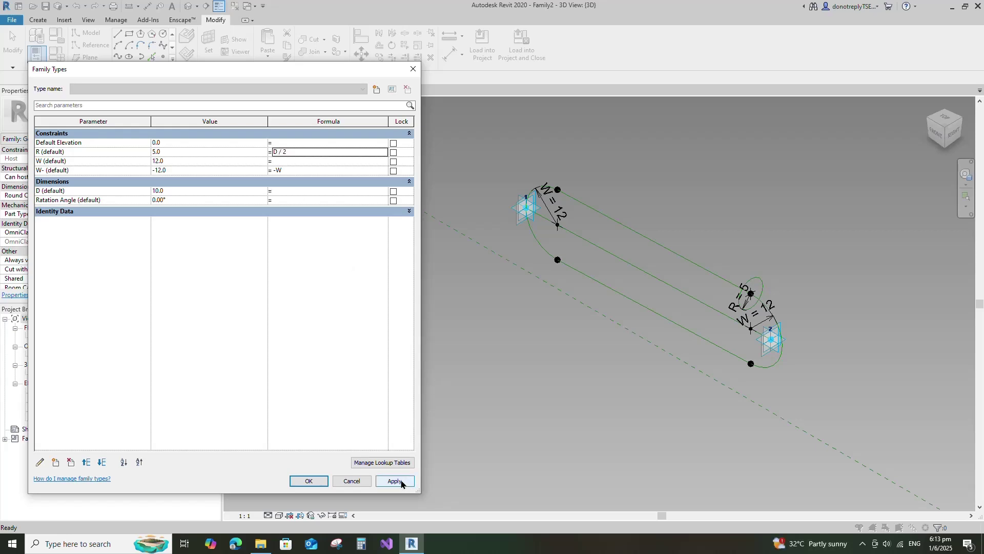
Give the W parameter the formula D + 2 mm, apply it and close the family types
click(280, 163)
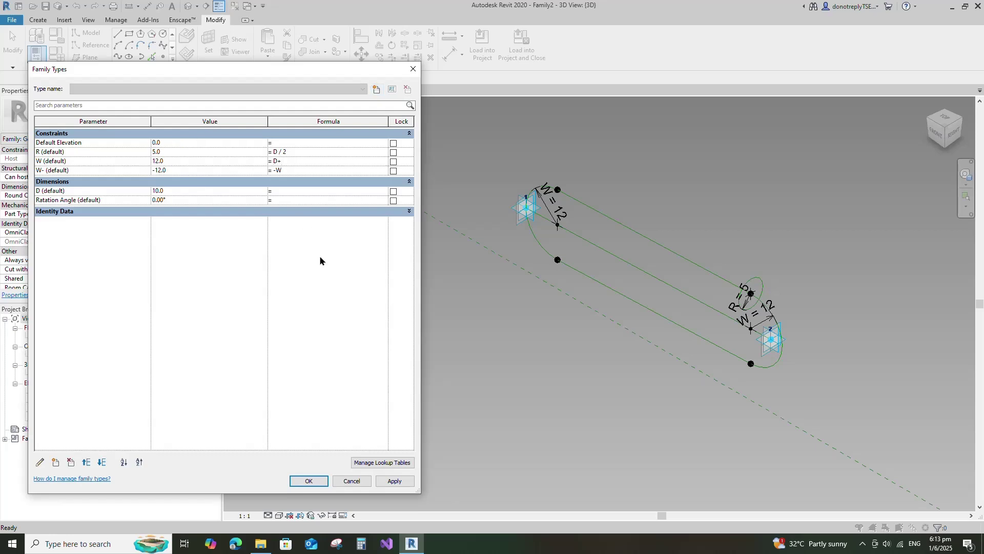
text(2)
click(395, 482)
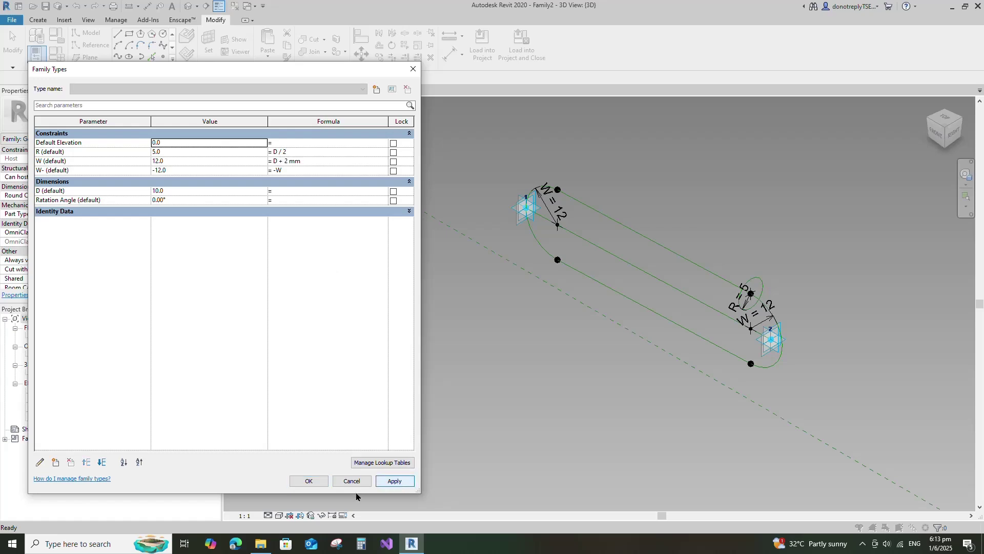
click(309, 481)
Create a solid form from the reference circle and the closed slot-shaped outline of reference lines
scroll(918, 336, up, 1)
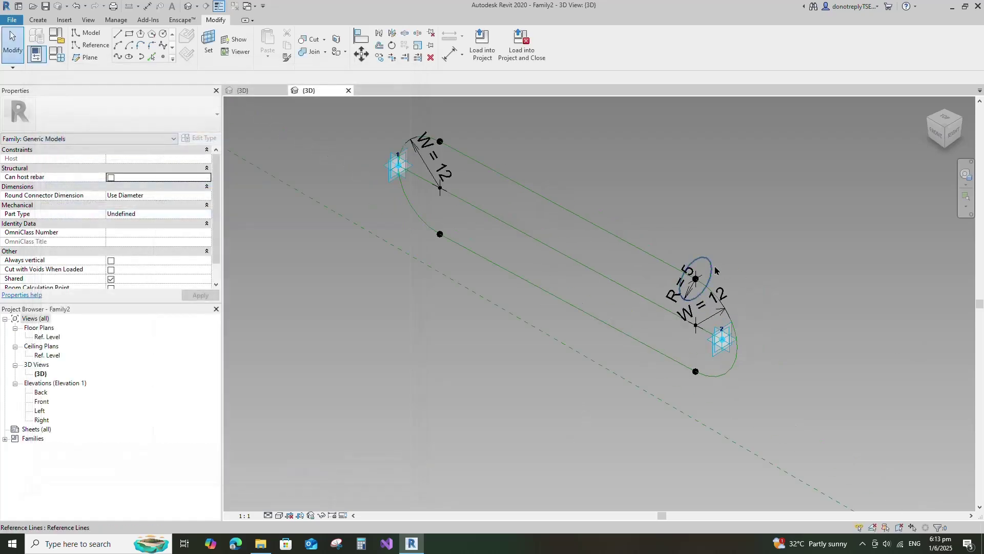
click(707, 270)
ctrl+click(615, 235)
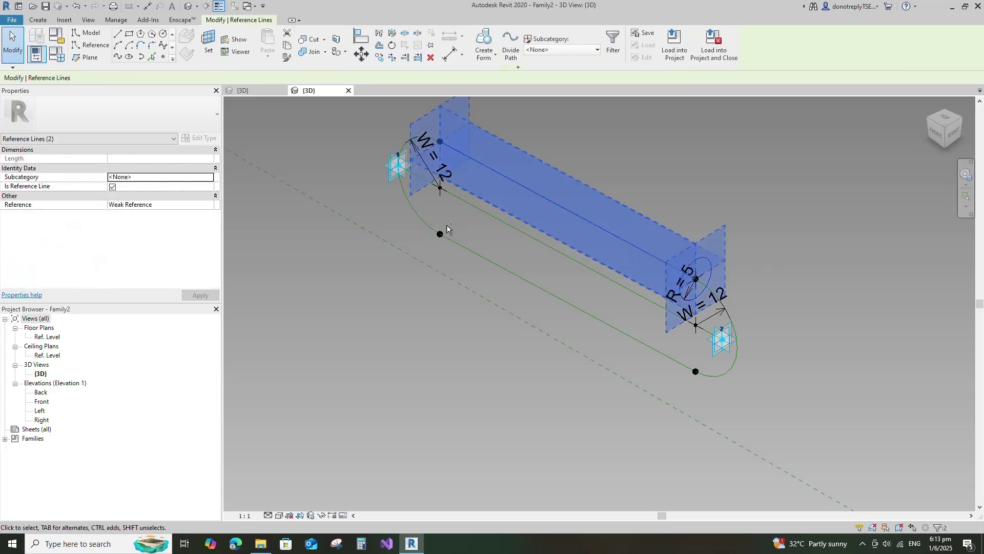
ctrl+click(420, 224)
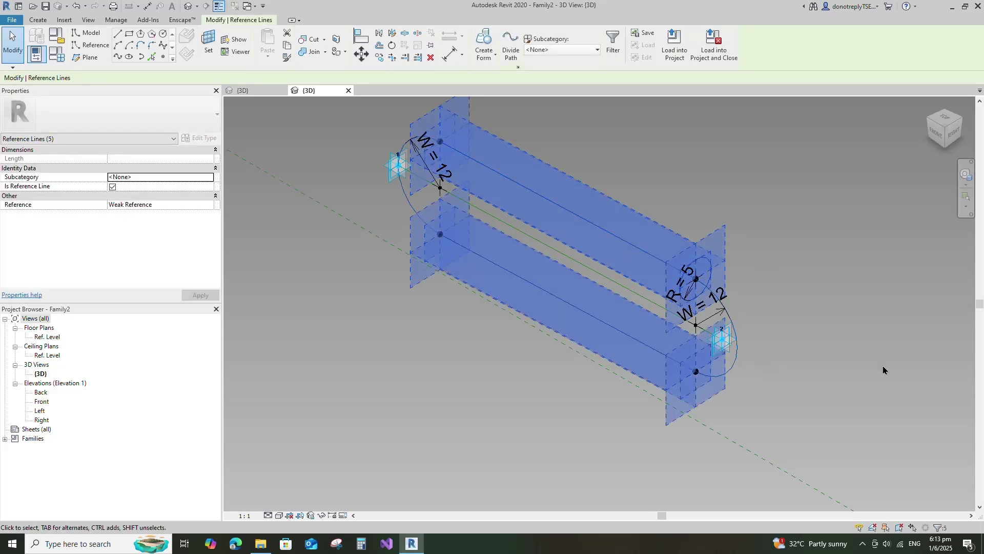
click(485, 51)
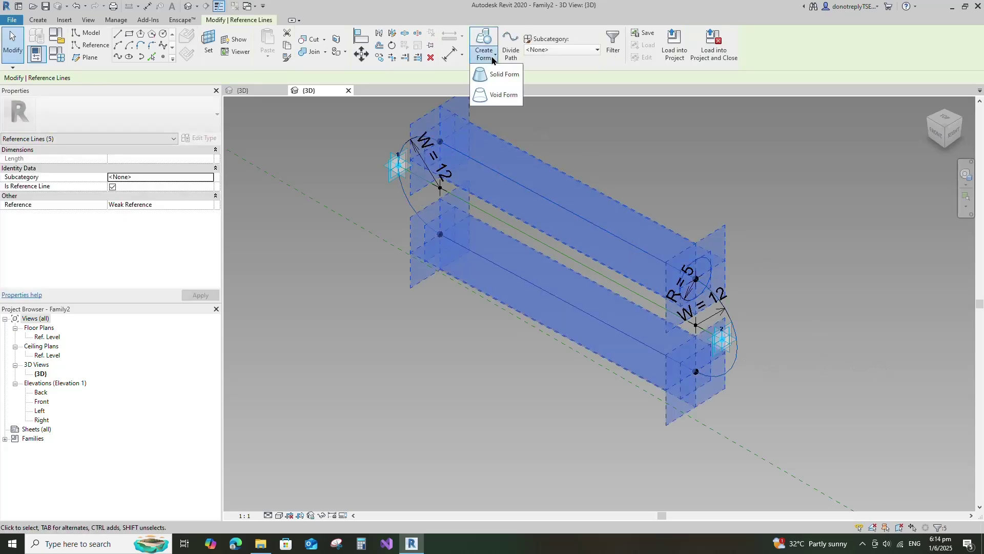
click(515, 78)
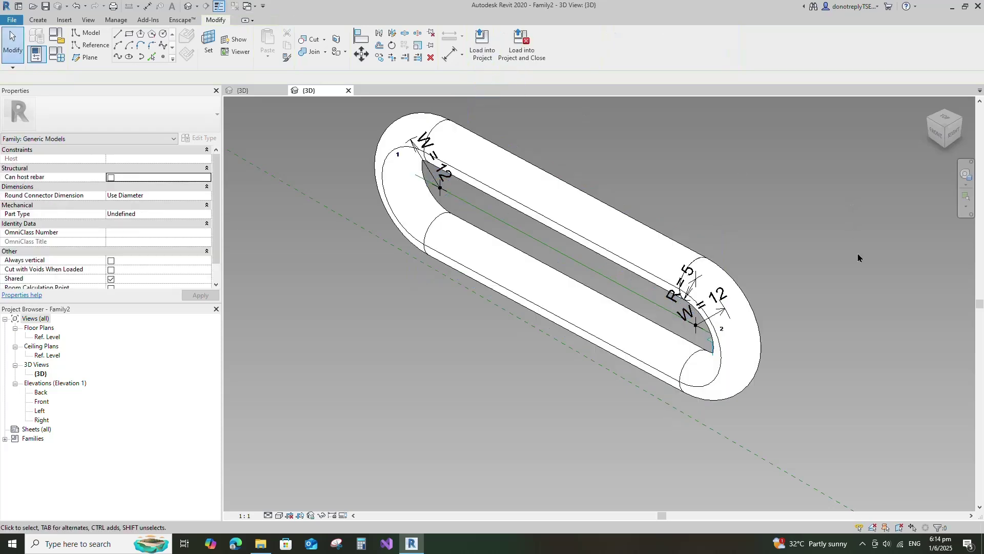
Set the visual style of the 3D view to Shaded
scroll(873, 290, down, 1)
click(277, 516)
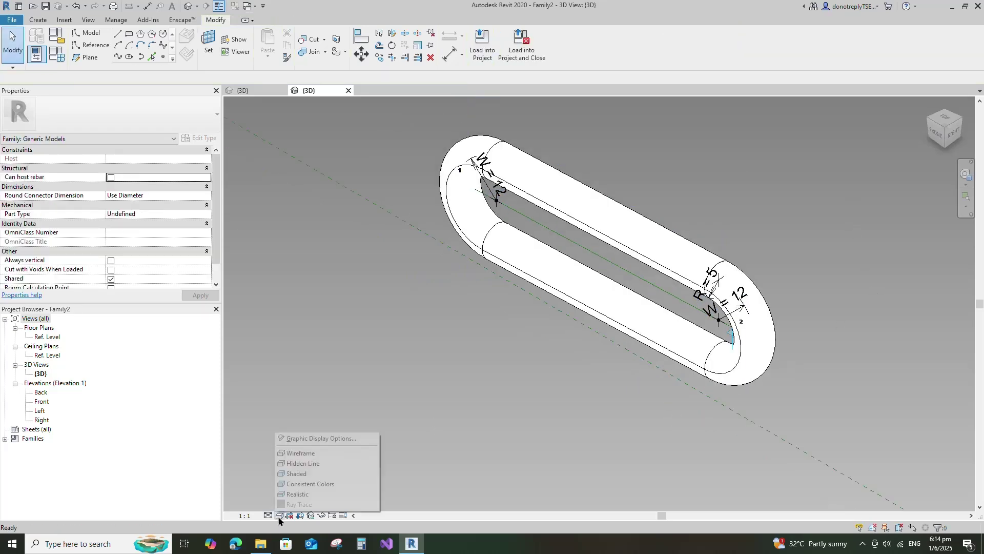
click(307, 474)
scroll(354, 312, up, 1)
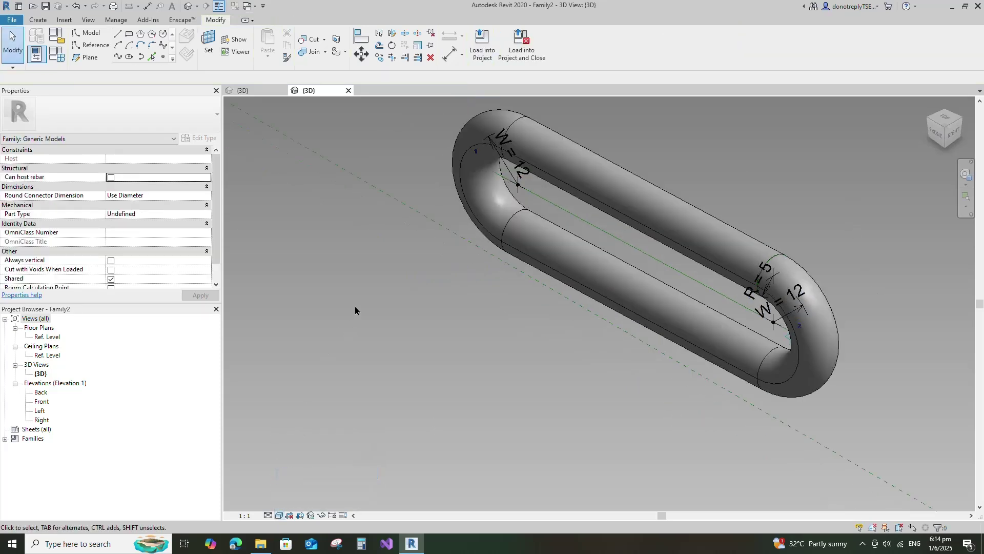
middle_drag(355, 310, 352, 328)
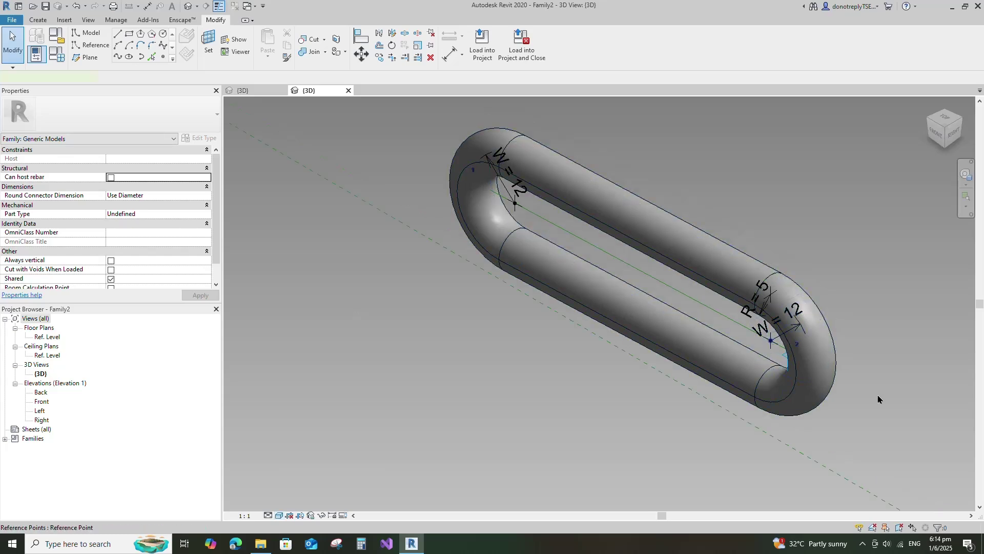
Set the Segment Length of the centre line's reference point near adaptive point 2 to 0
click(770, 340)
click(128, 269)
text(0)
click(199, 296)
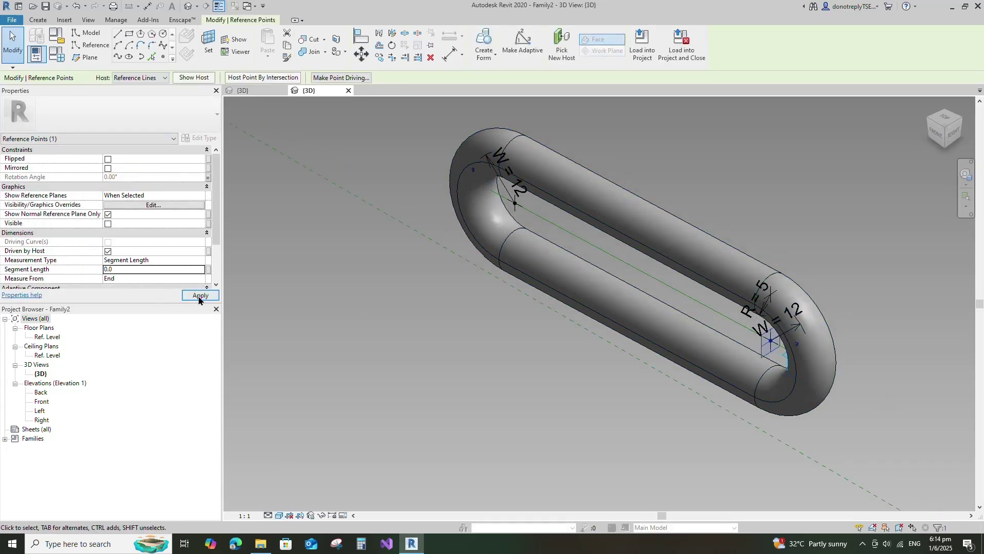
click(457, 358)
Test the solid link with D at 16, 20 and 25, restore D to 10, and close the family types
scroll(841, 254, down, 2)
click(56, 54)
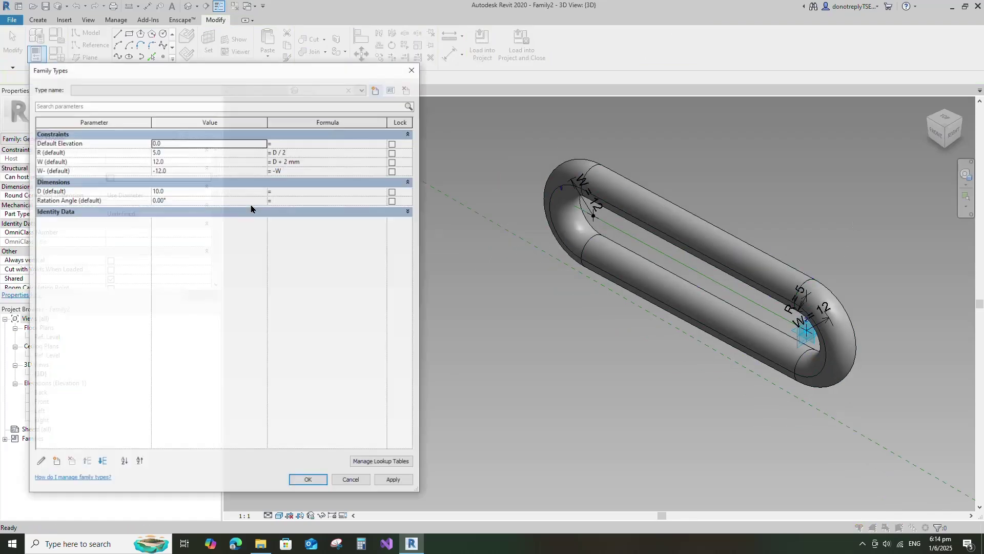
click(205, 191)
text(16)
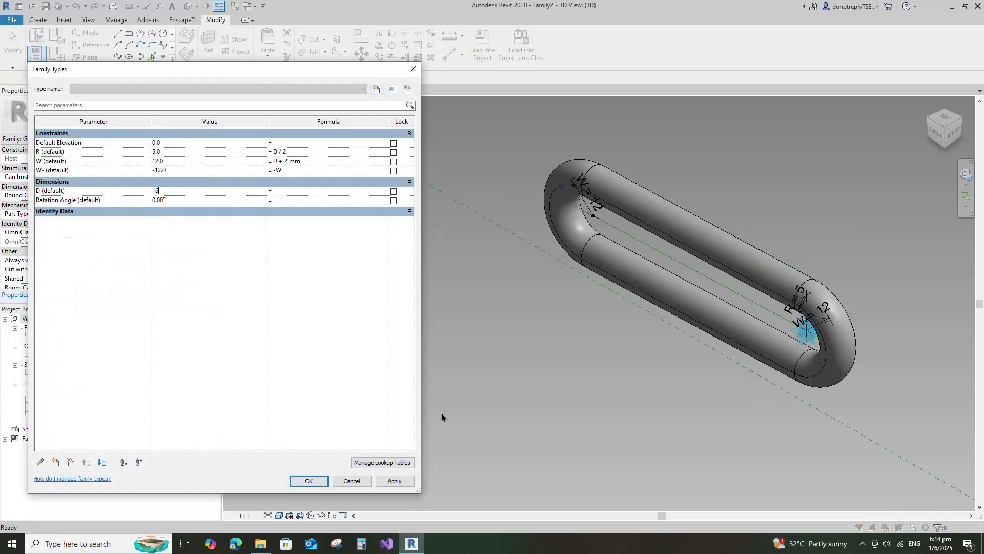
click(394, 481)
click(156, 193)
text(20)
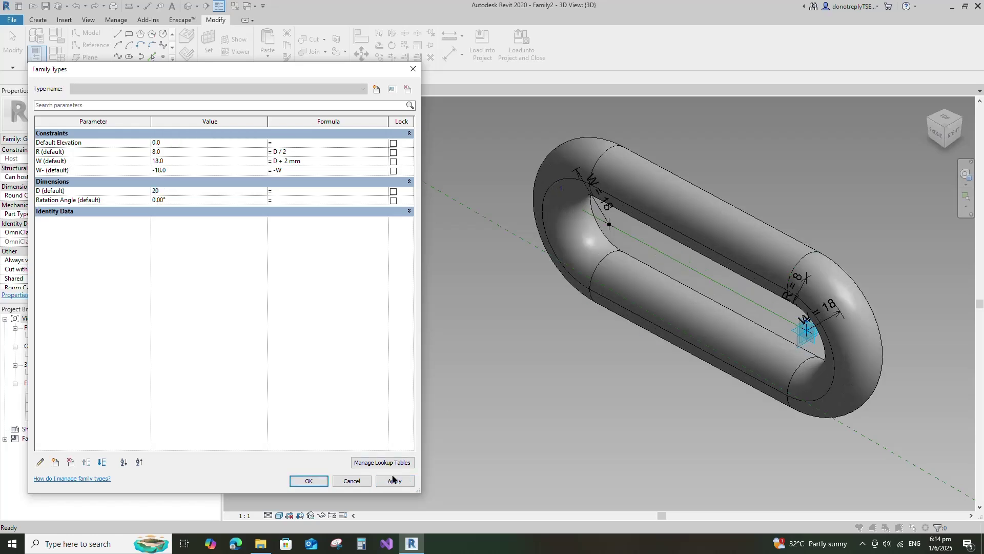
click(394, 481)
click(154, 192)
text(25.)
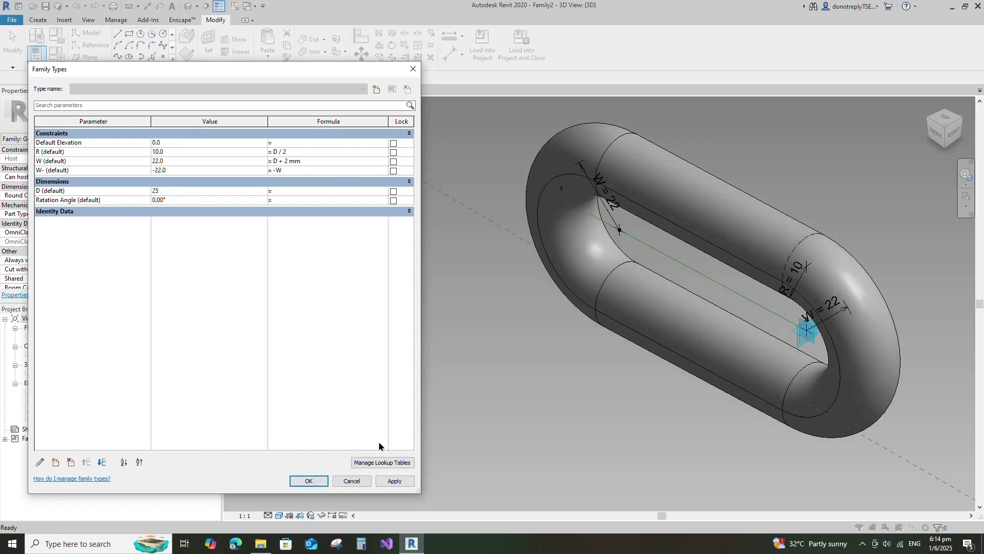
click(394, 481)
click(182, 190)
text(10)
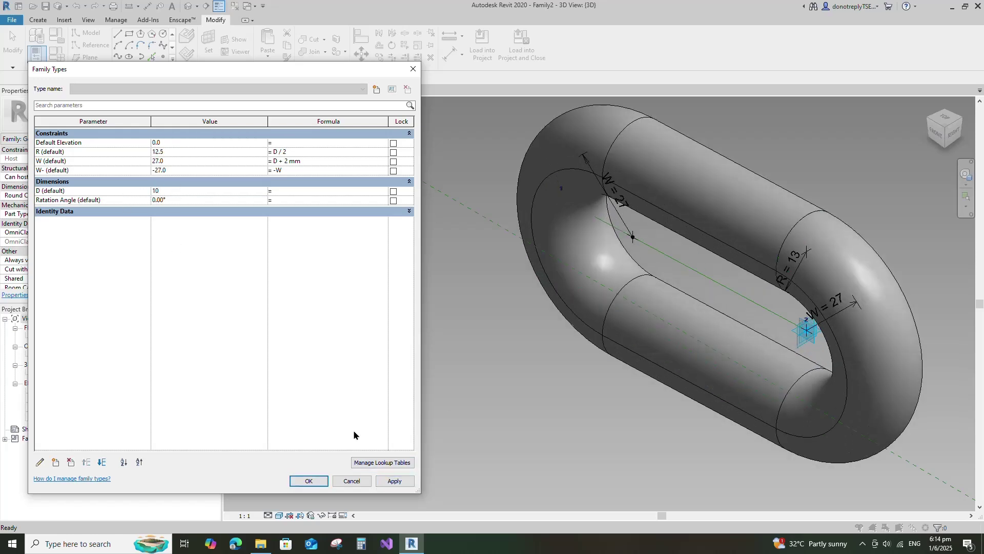
click(394, 481)
click(309, 480)
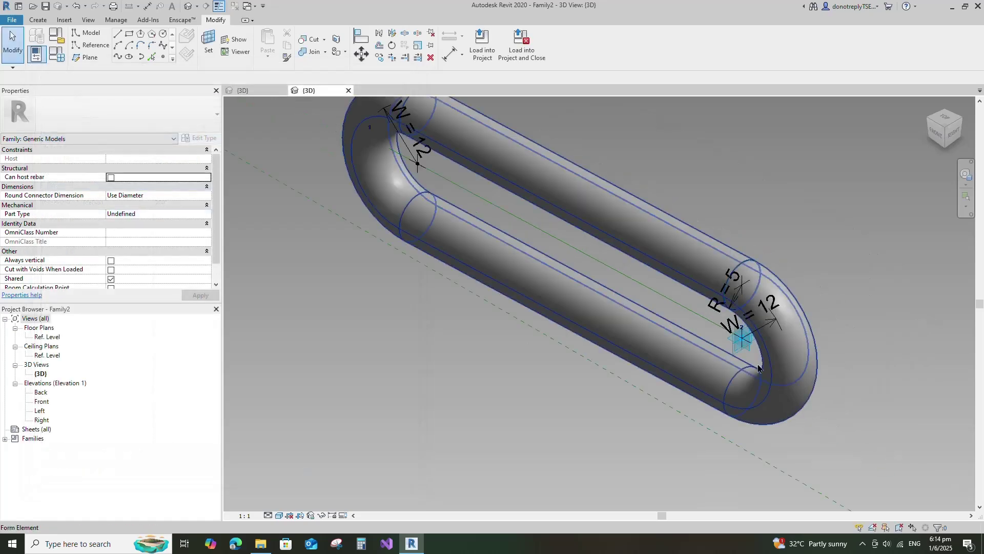
Move adaptive point 2 closer to adaptive point 1 to shorten the solid link
drag(742, 339, 658, 276)
click(632, 436)
scroll(632, 435, down, 2)
scroll(590, 410, up, 4)
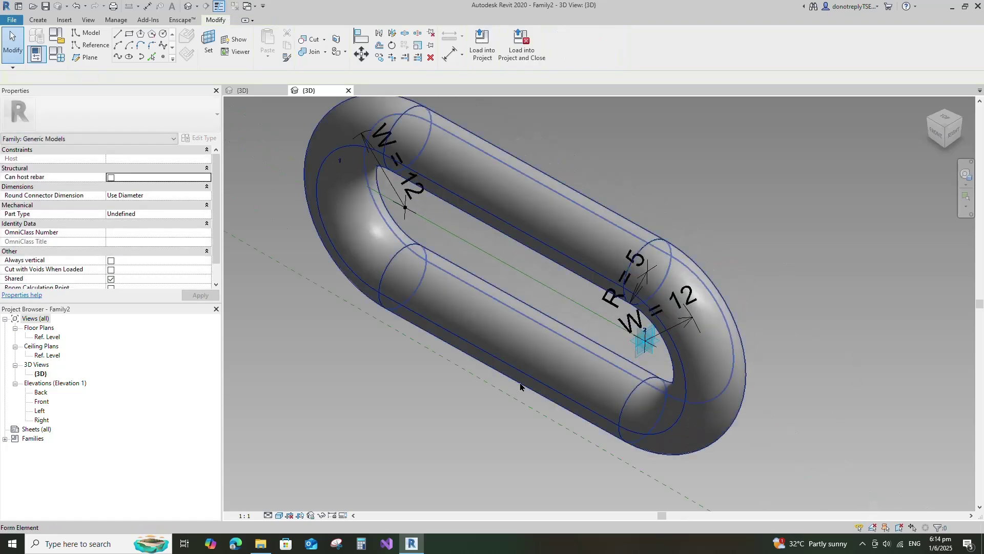
scroll(840, 389, down, 2)
Associate the solid link's material with a new instance family parameter named Material
click(638, 405)
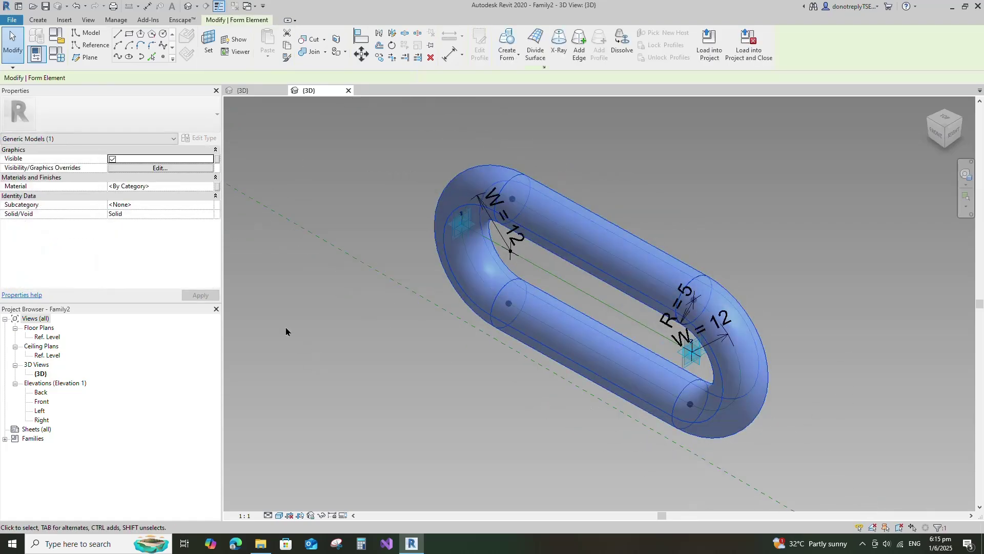
click(217, 186)
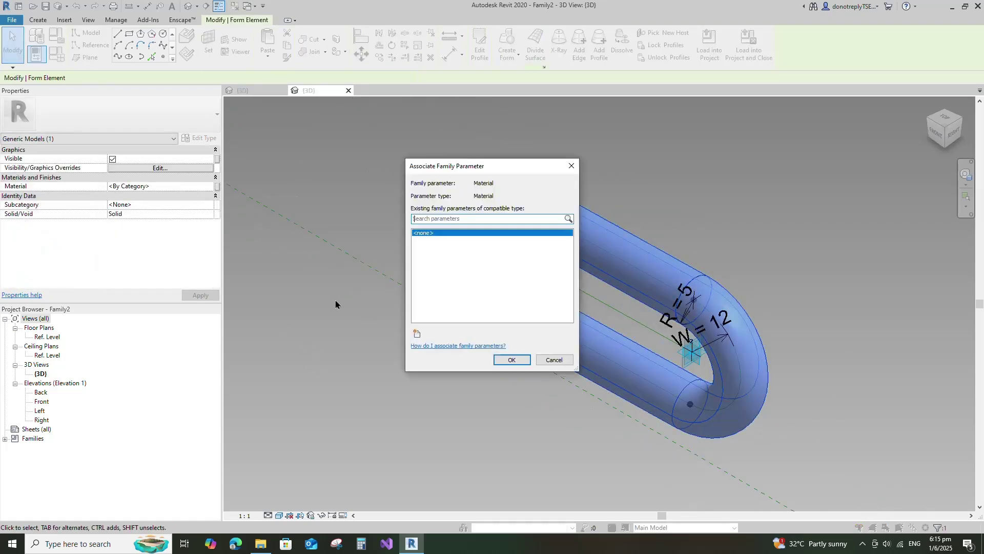
click(418, 340)
text(Material)
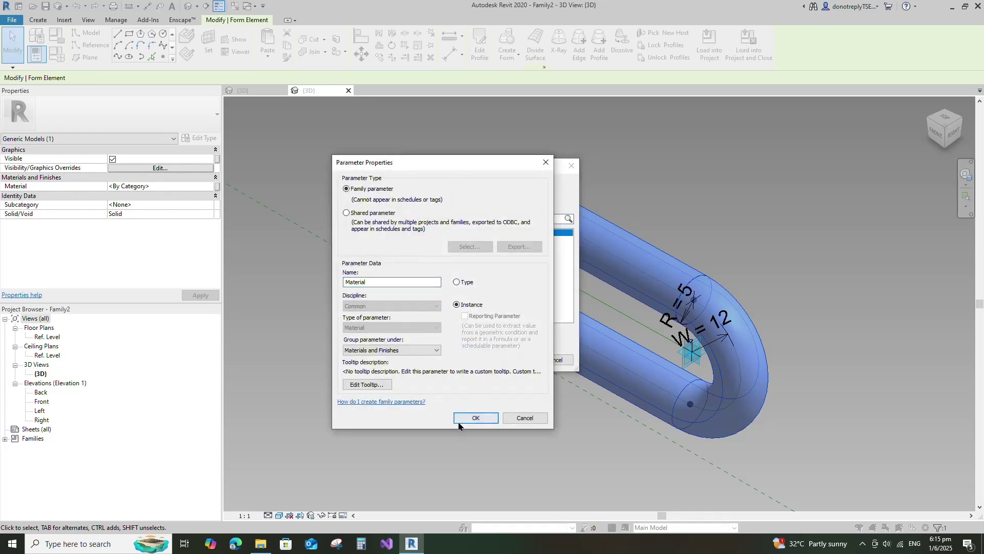
click(475, 417)
click(511, 360)
click(487, 404)
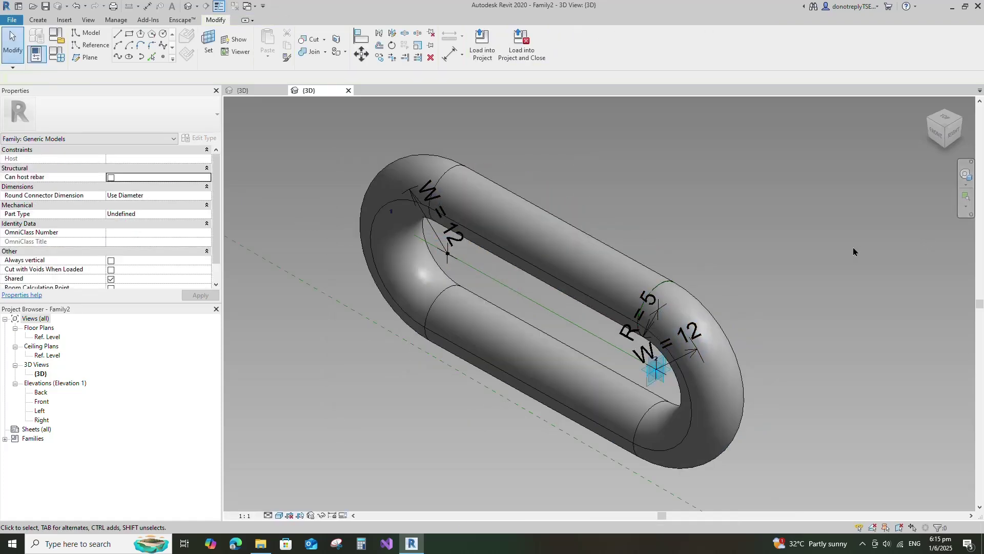
Save the link family in the Documents folder as Chain Pcs
click(45, 6)
text(Chain)
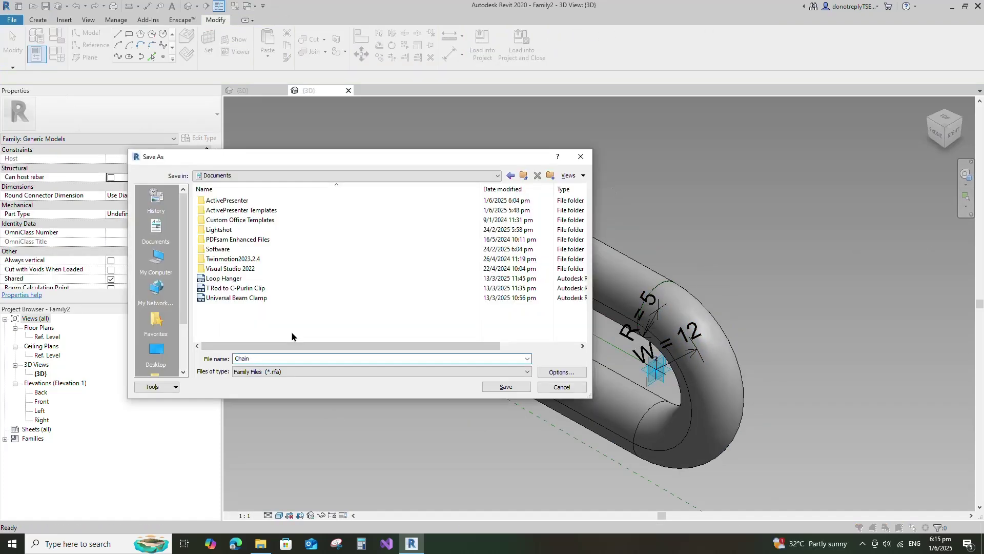
text( Pcs)
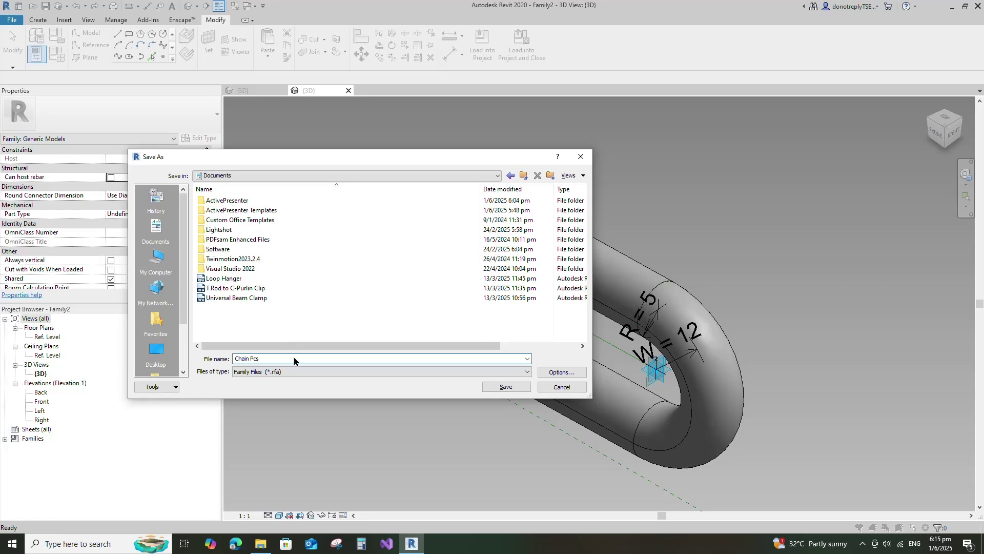
click(505, 387)
Move adaptive point 2 slightly closer to adaptive point 1 to shorten the link again
scroll(668, 342, down, 1)
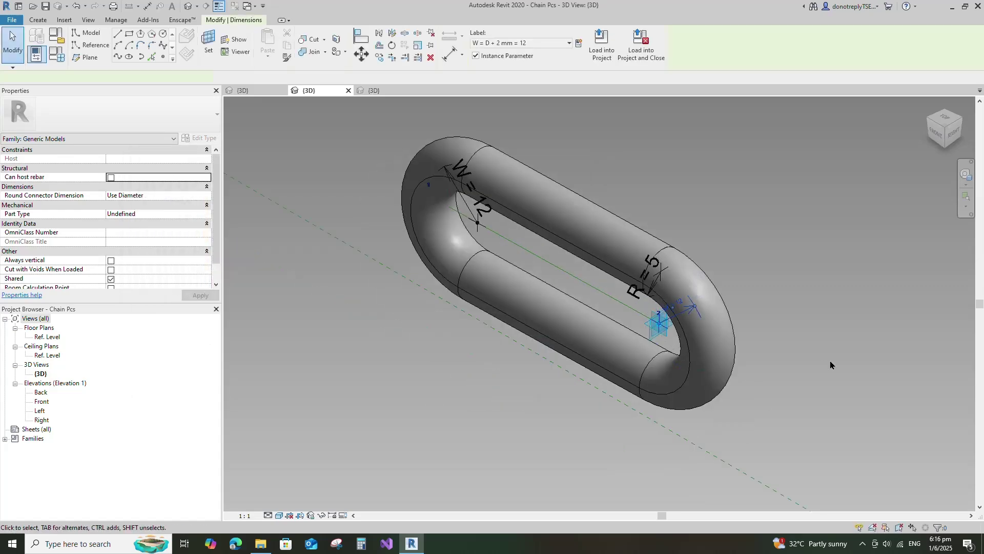
drag(668, 341, 630, 319)
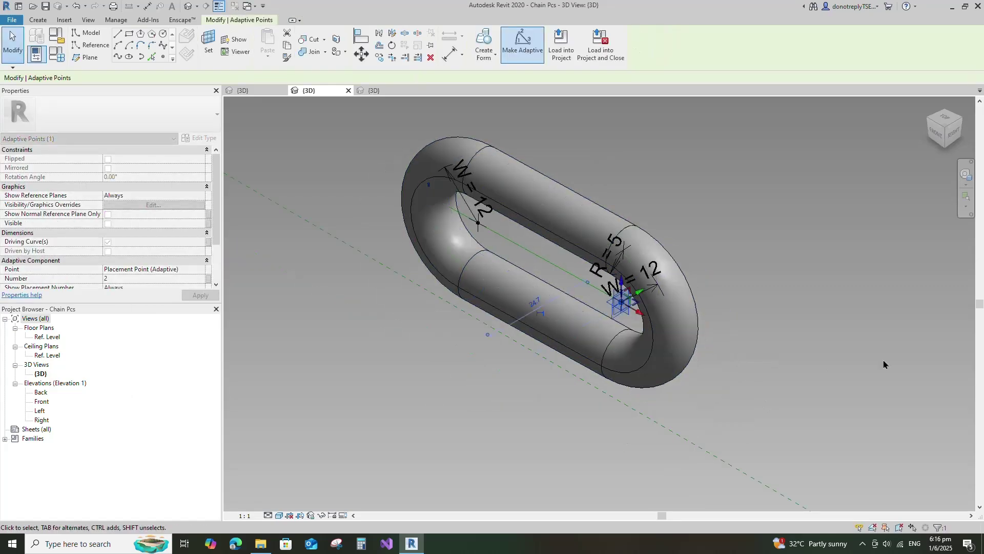
scroll(830, 313, down, 1)
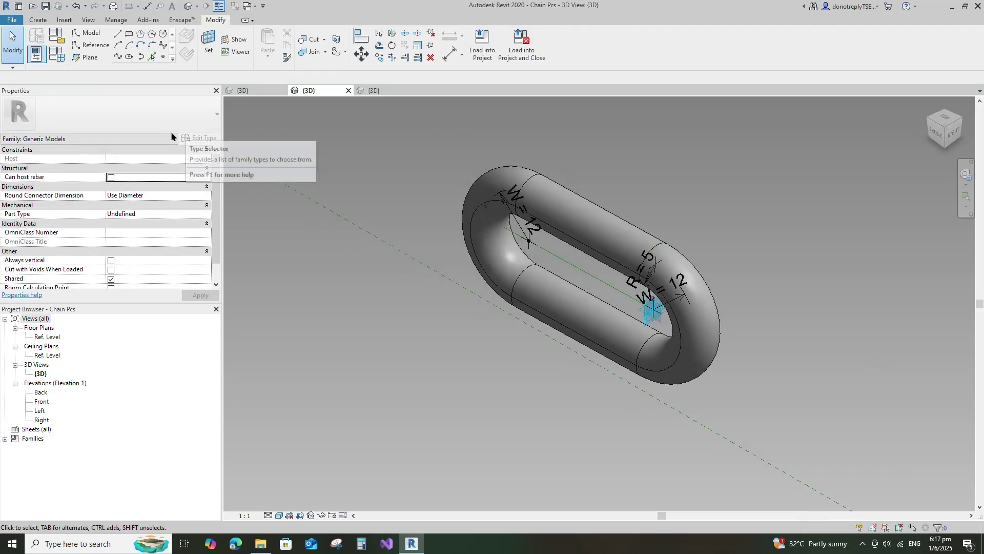
Create a new family from the Metric Generic Model Adaptive template
click(11, 20)
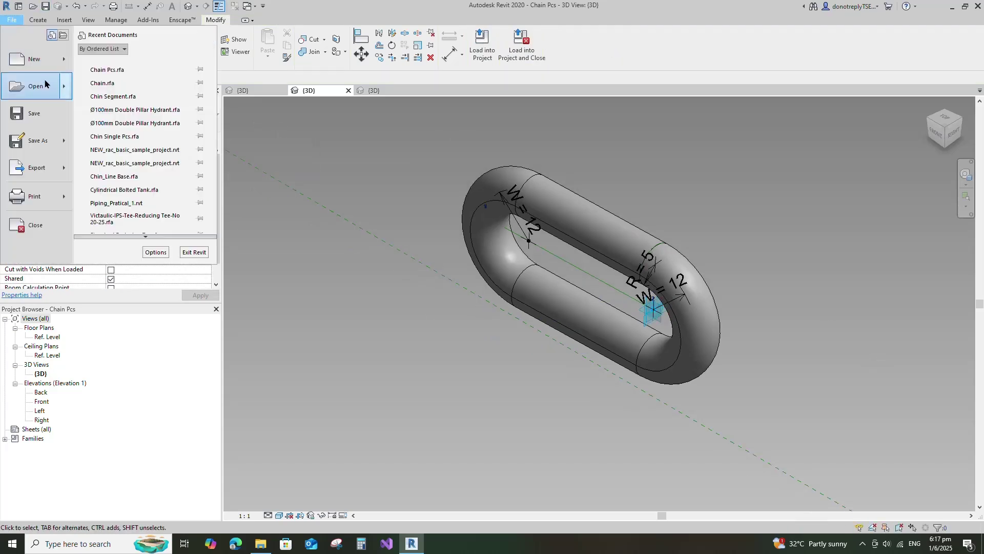
mouse_move(34, 59)
click(97, 86)
scroll(640, 154, down, 7)
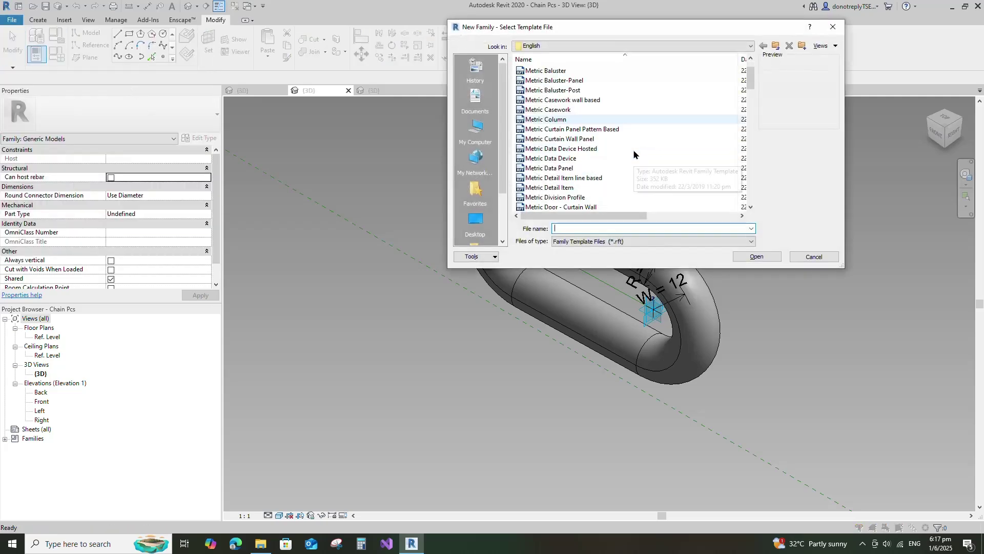
click(595, 178)
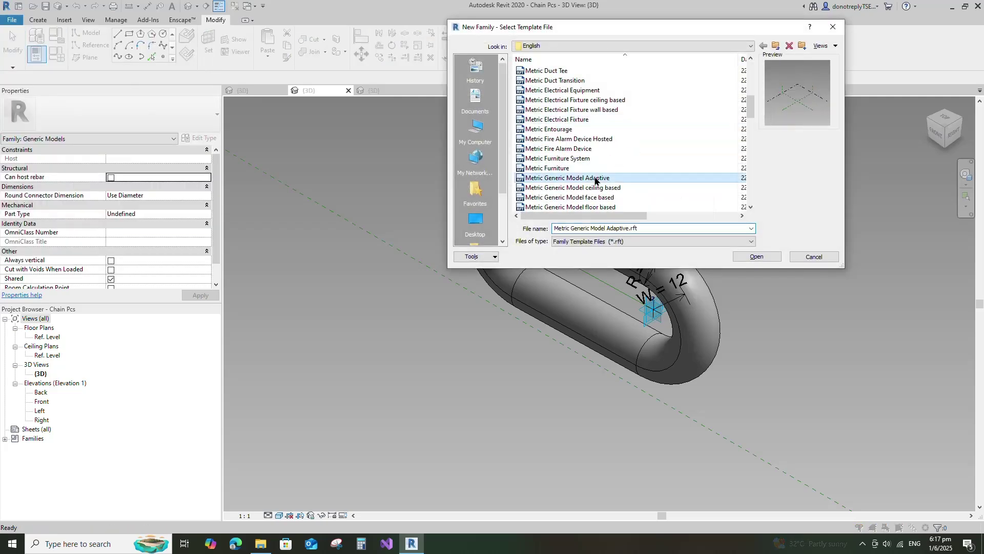
click(757, 257)
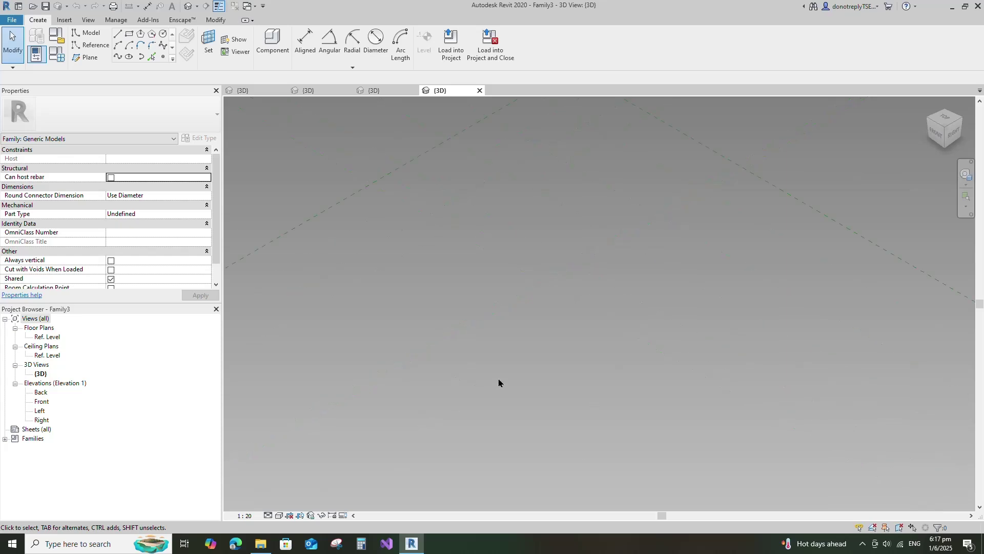
Place three reference points in a V-shaped arrangement on the reference level and make them all adaptive
key(p)
key(t)
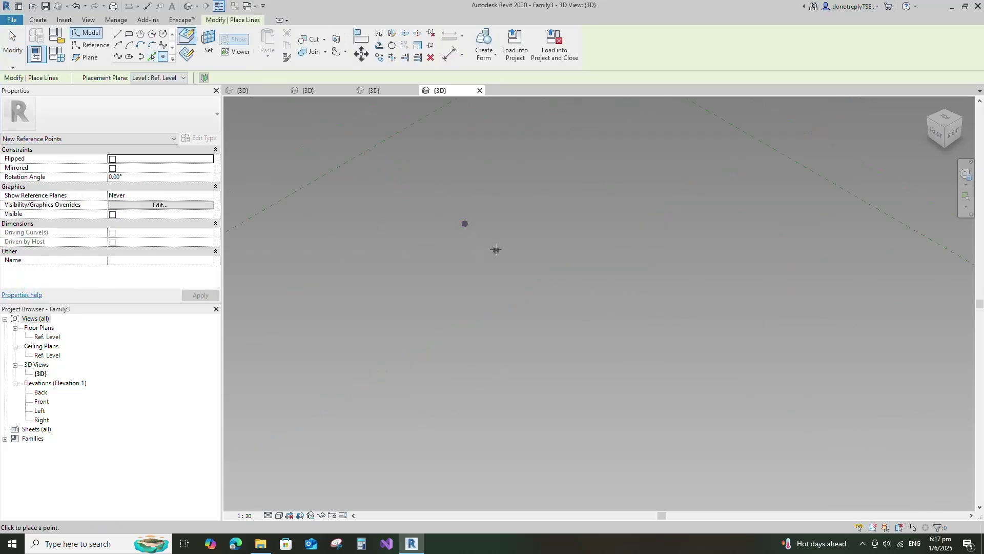
click(491, 245)
click(521, 221)
key(Escape)
key(Escape)
drag(573, 182, 457, 266)
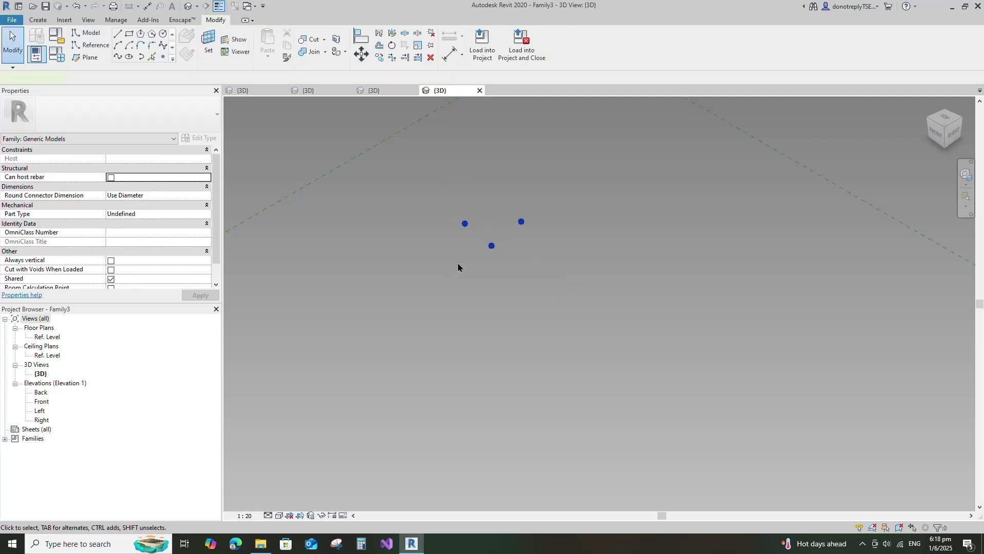
scroll(466, 199, up, 5)
click(522, 44)
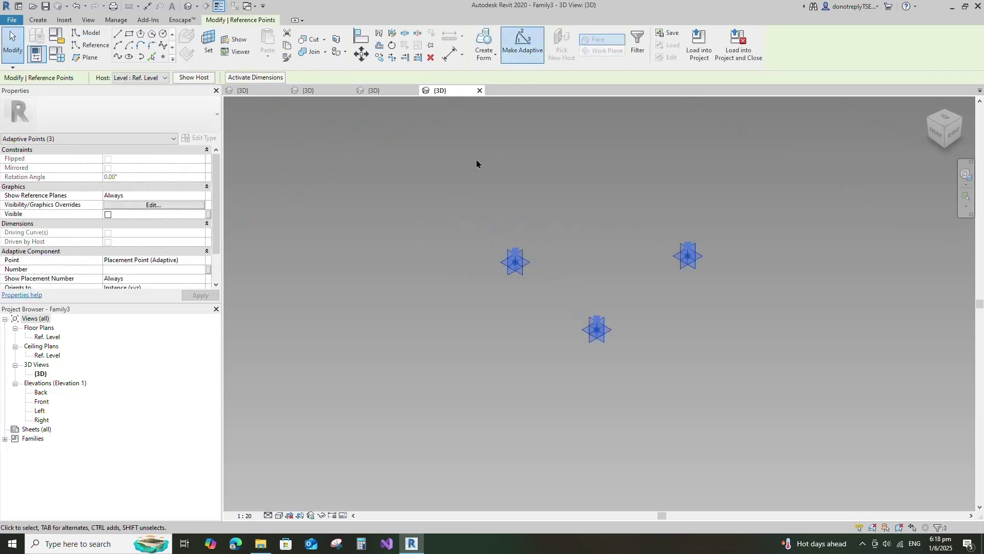
Create a spline through the three adaptive points and turn it into a reference line
click(117, 56)
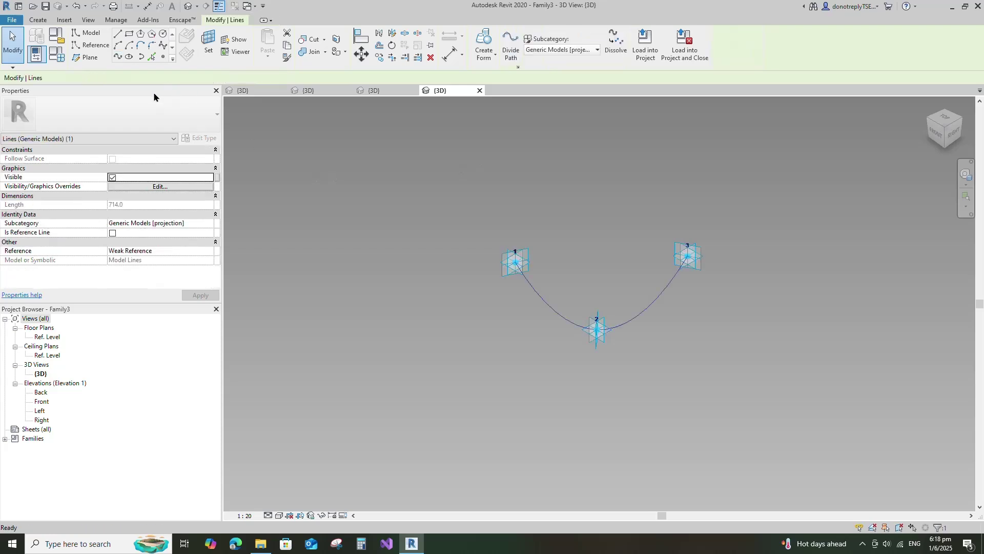
click(113, 233)
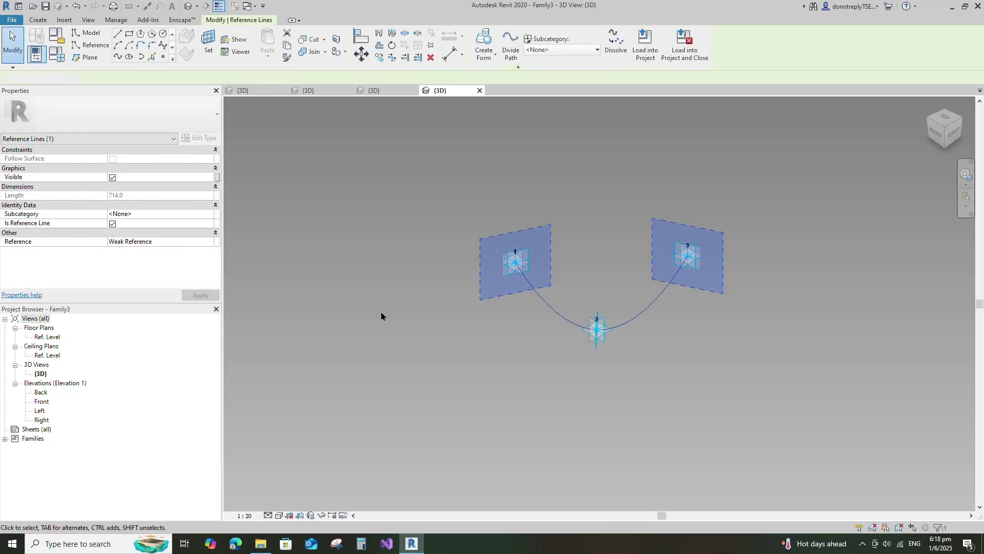
click(382, 312)
scroll(478, 336, up, 1)
scroll(479, 336, up, 2)
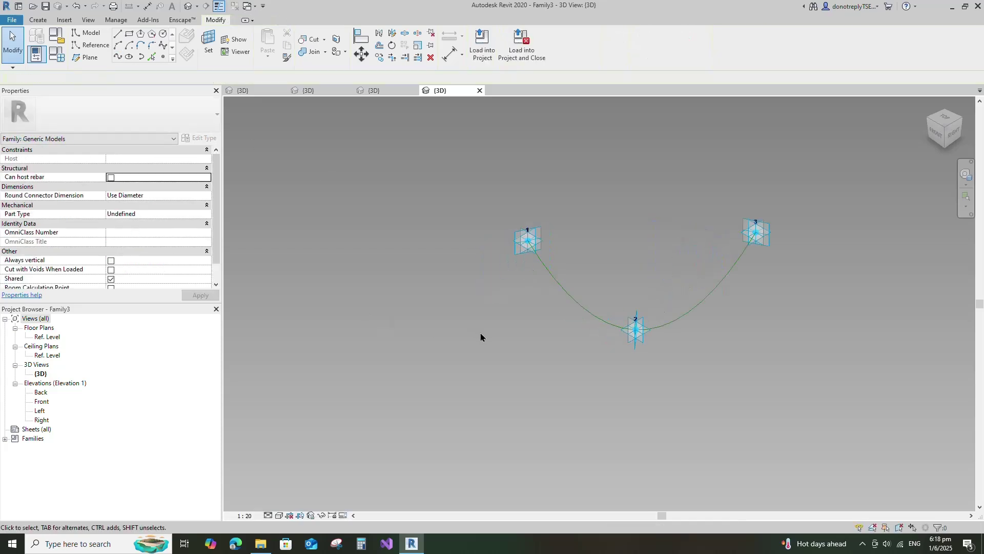
Move adaptive point 2 a short distance to reshape the reference spline
click(590, 300)
shift+middle_drag(572, 362, 689, 384)
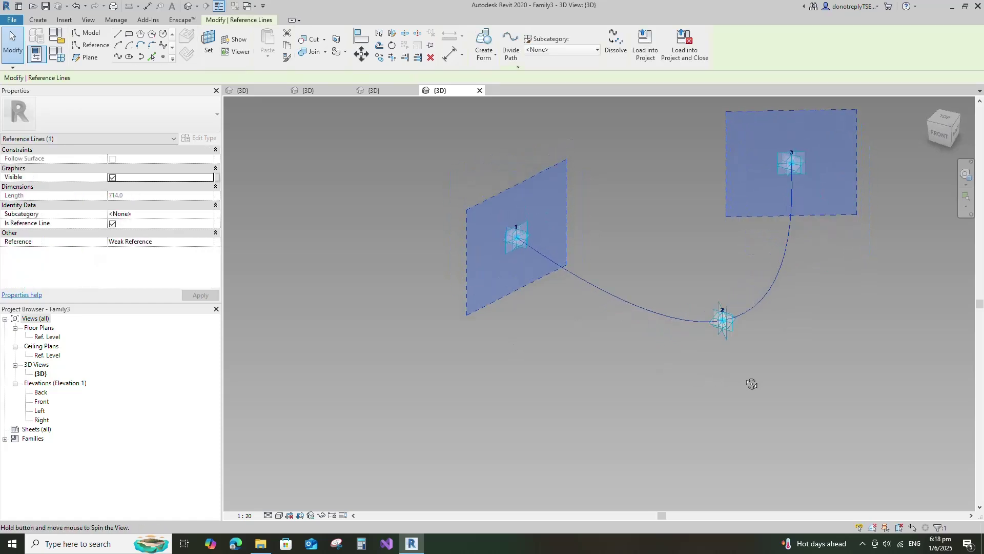
click(758, 361)
click(722, 322)
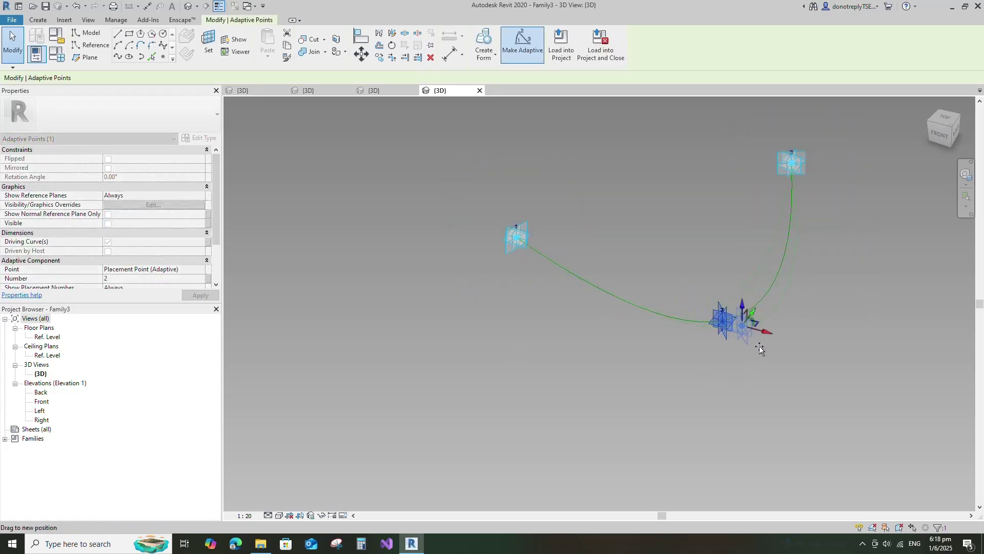
drag(749, 328, 738, 321)
click(762, 318)
Divide the reference spline as a path and set its layout to Fixed Distance with a distance of 50
click(659, 307)
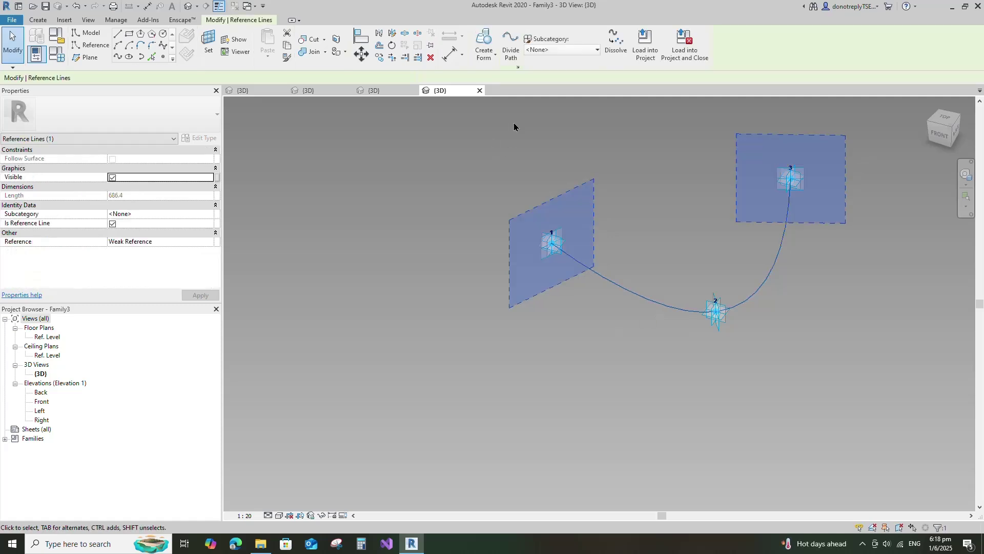
click(511, 54)
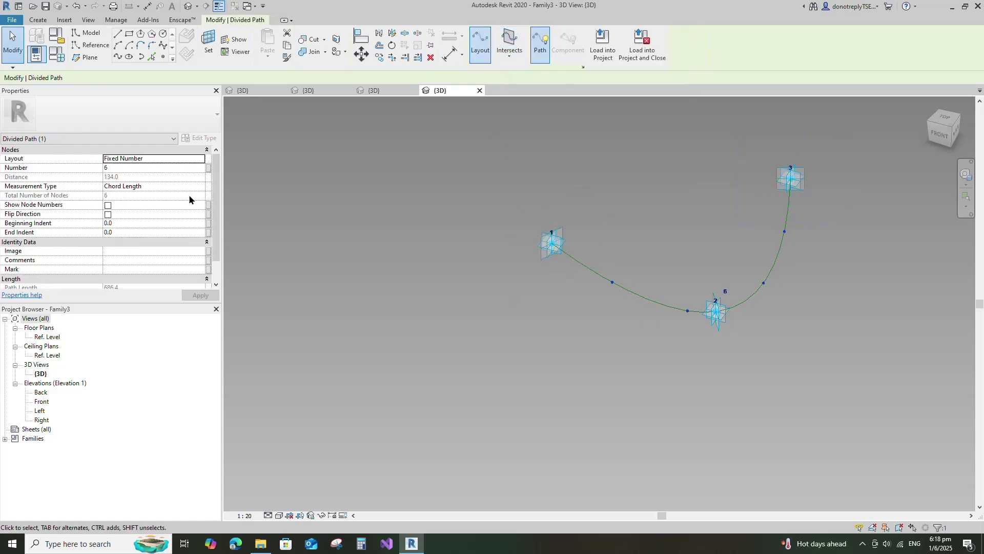
click(200, 163)
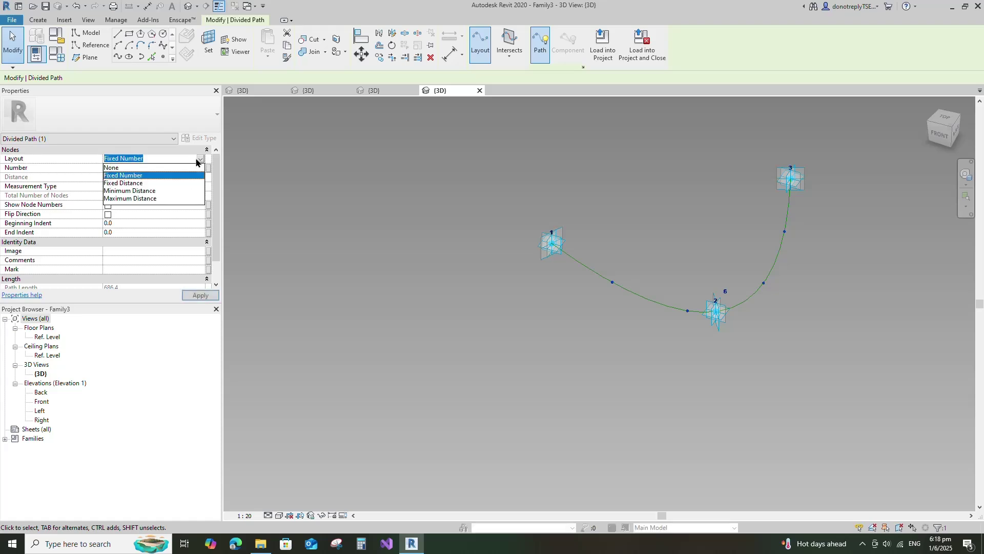
click(115, 177)
double_click(114, 178)
text(50)
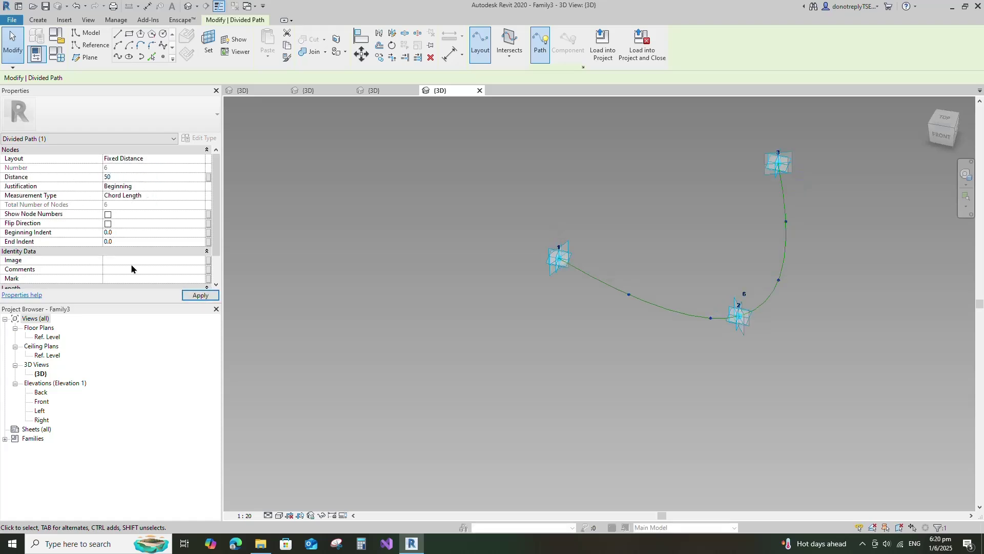
click(189, 295)
click(196, 297)
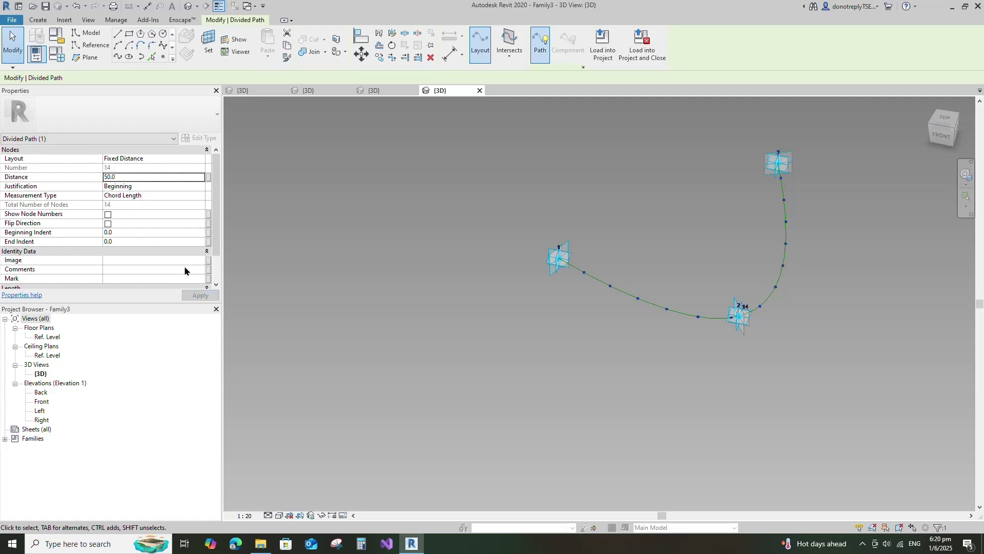
Associate the divided path's distance with a new length type parameter
click(208, 178)
click(417, 334)
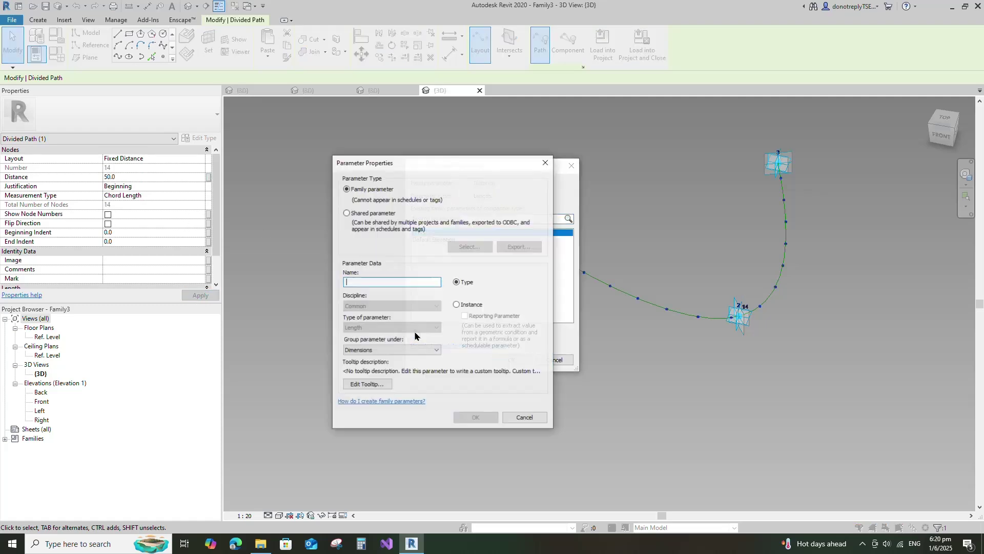
click(362, 351)
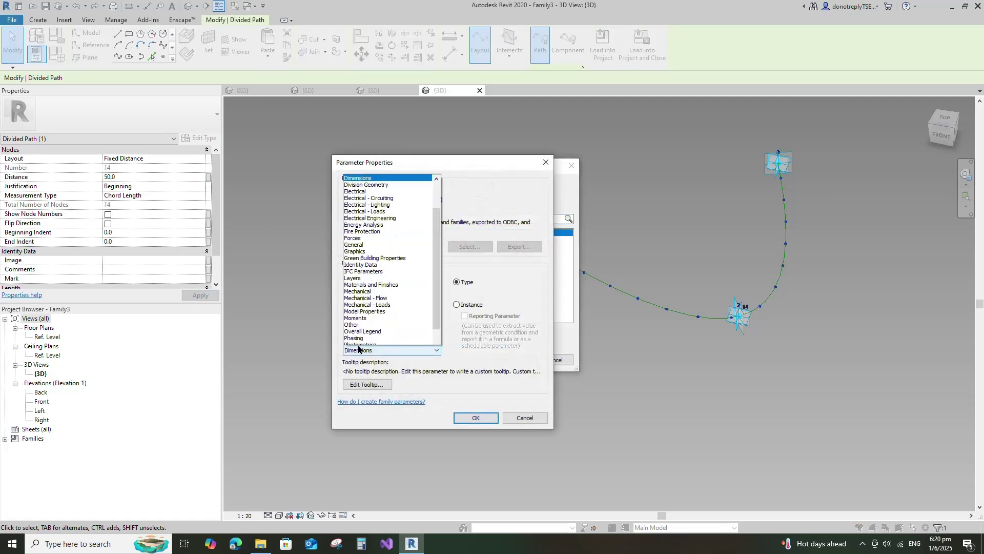
click(362, 168)
click(475, 418)
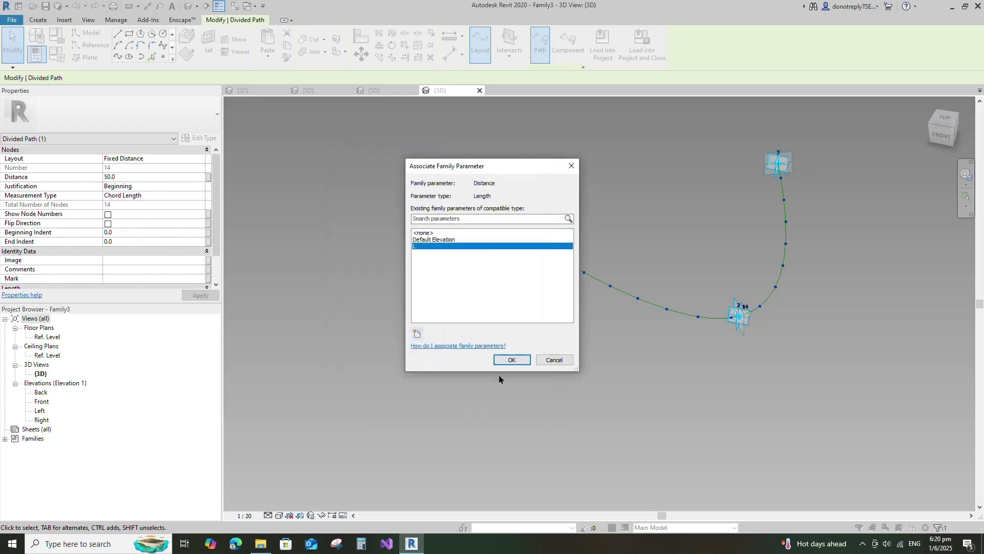
click(509, 360)
click(582, 402)
scroll(678, 217, up, 2)
scroll(671, 221, up, 1)
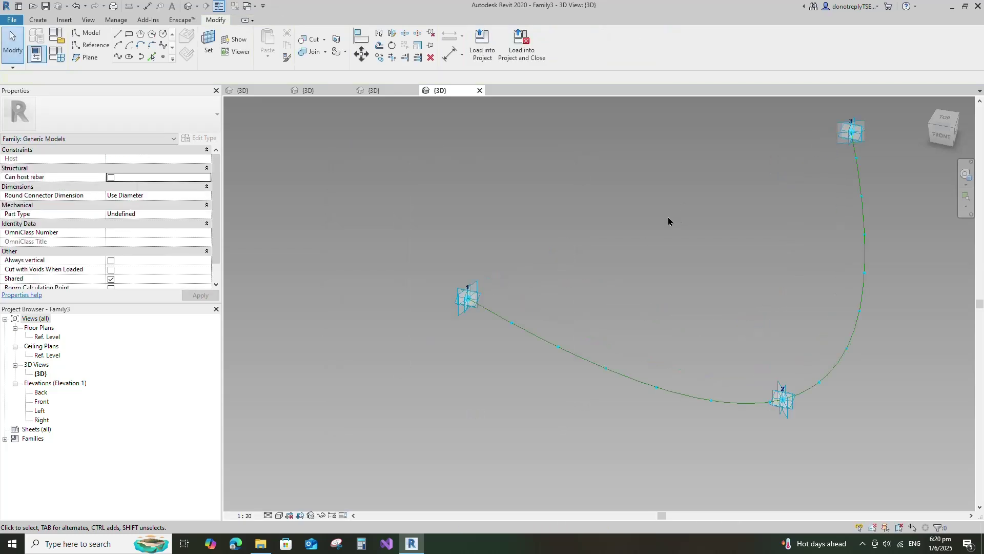
Switch to the Chain Pcs family and load it into Family3
key(ctrl+Tab)
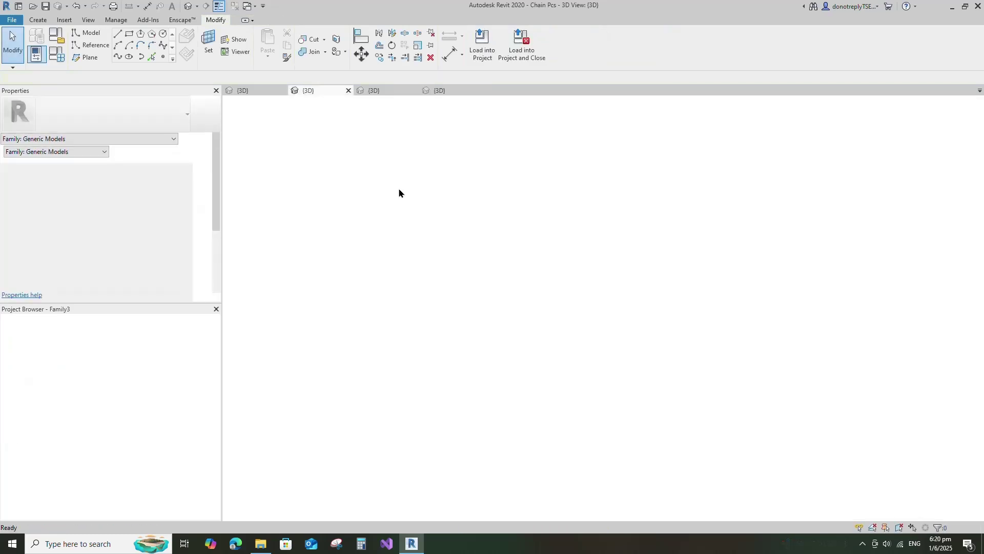
click(431, 235)
click(451, 343)
Place two consecutive Chain Pcs links along the first three nodes of the divided path, starting at adaptive point 1
scroll(452, 344, up, 3)
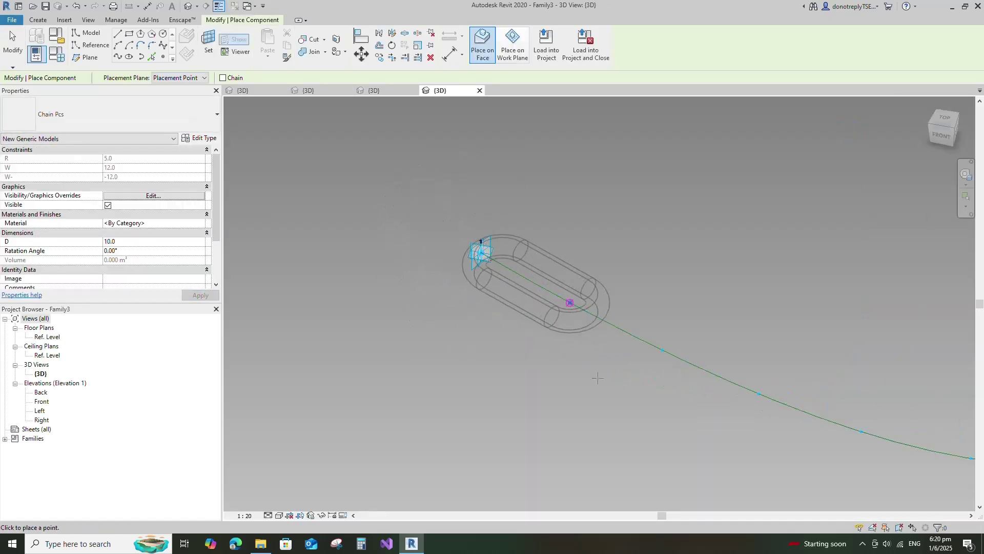
click(566, 299)
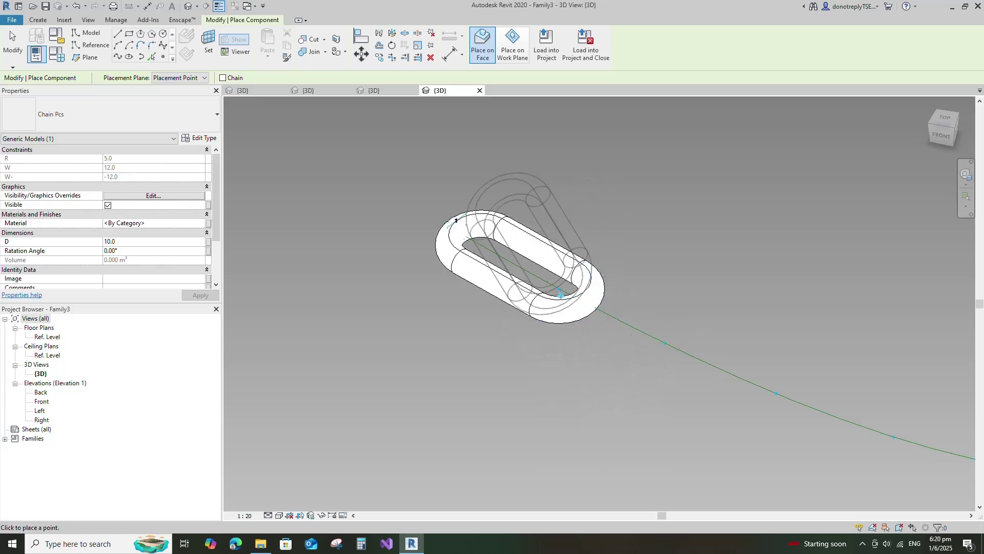
click(678, 367)
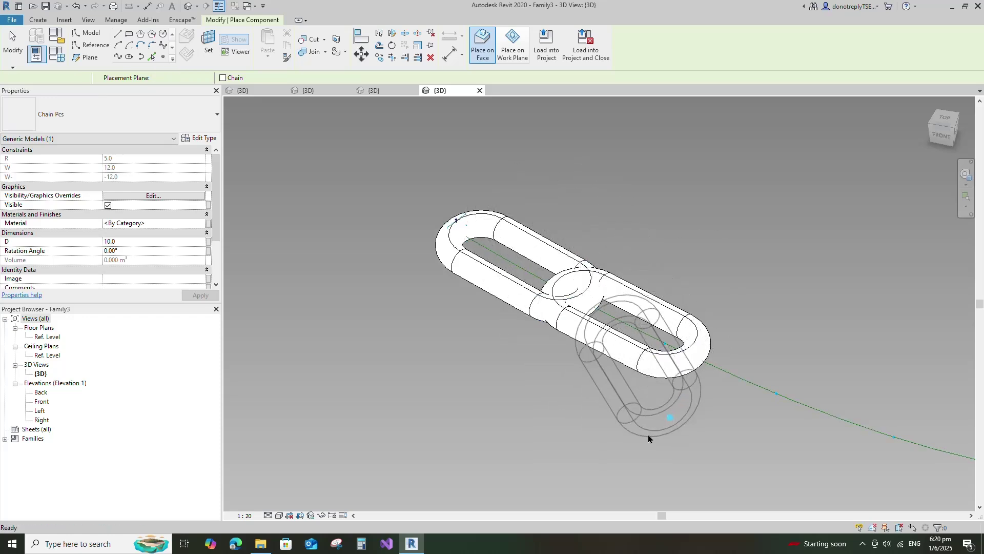
key(Escape)
Associate the Material of both placed chain links with a new instance parameter named Material
click(648, 378)
ctrl+click(505, 306)
click(208, 224)
click(415, 333)
text(Material)
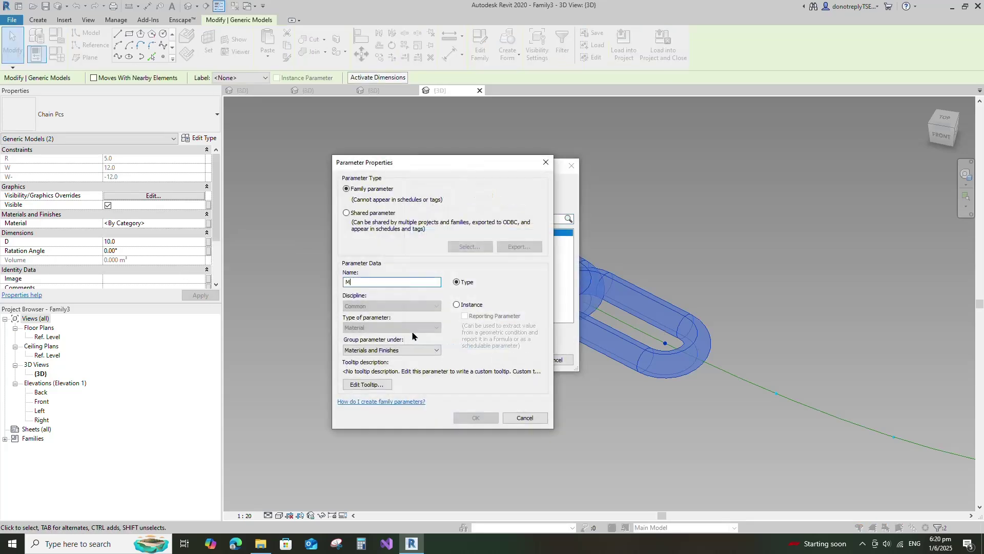
click(456, 304)
click(476, 418)
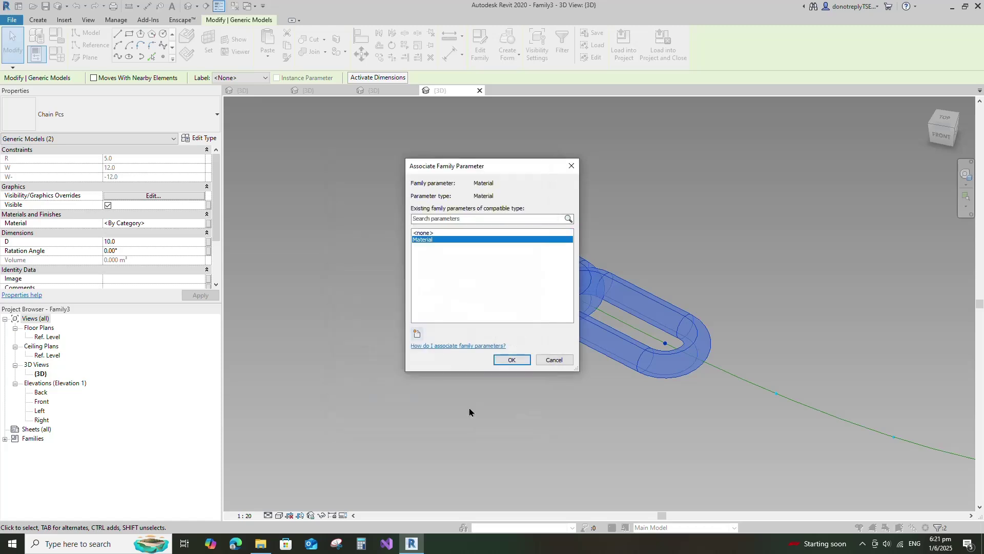
click(510, 360)
Associate the D dimension of both chain links with a new instance parameter named D
click(208, 249)
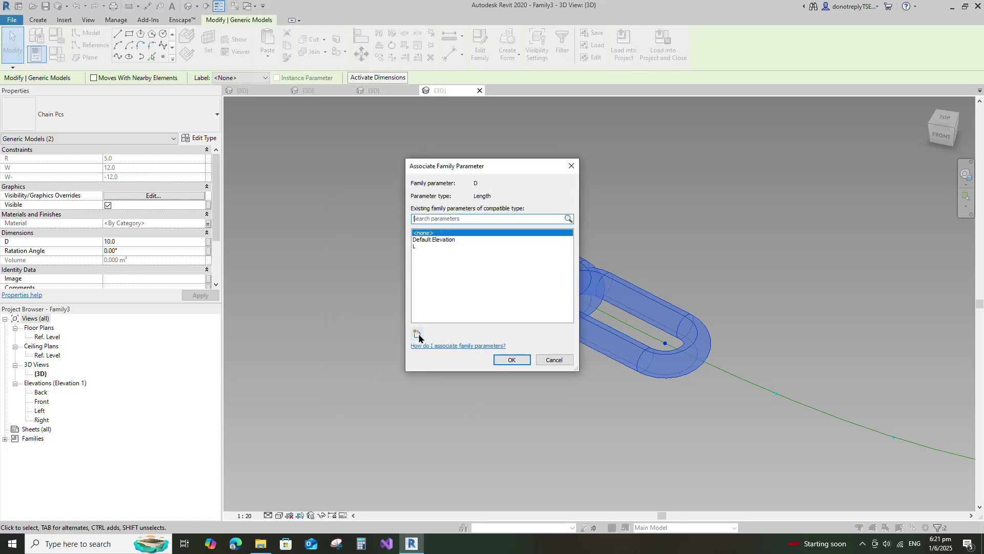
click(414, 333)
text(D)
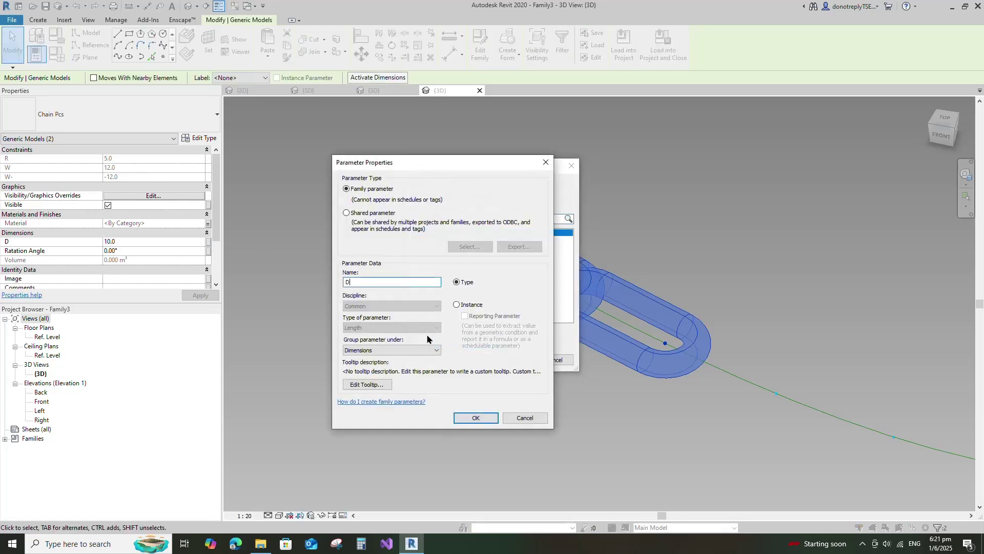
click(457, 305)
click(476, 418)
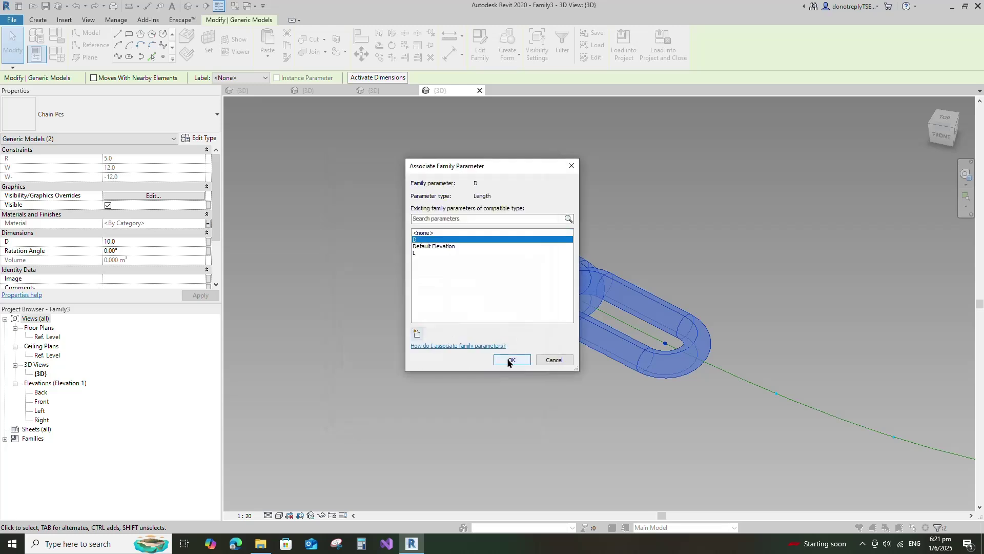
click(510, 360)
click(368, 361)
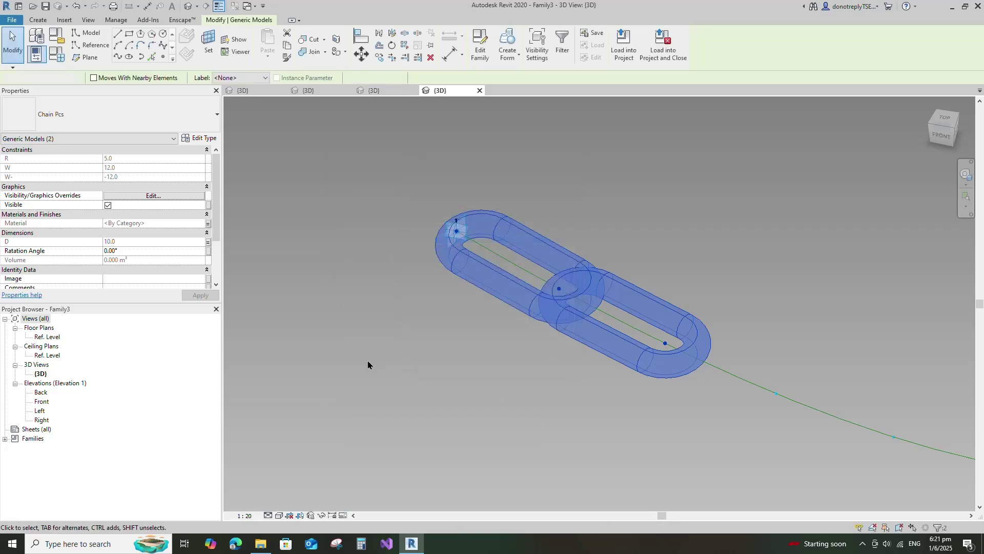
Set the second link's rotation angle to -90° and switch the 3D view to a shaded visual style
click(642, 374)
click(128, 254)
click(67, 252)
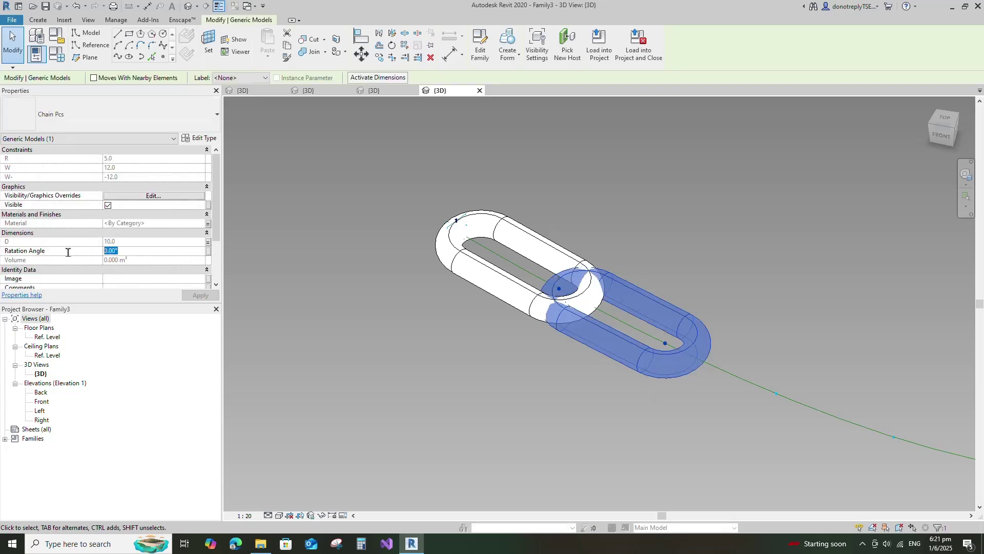
text(-90)
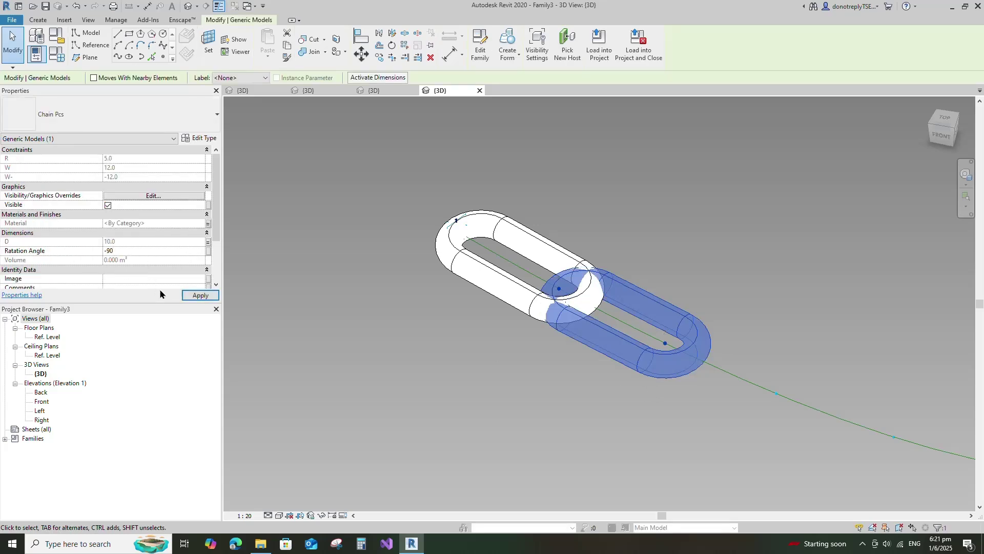
click(197, 295)
click(457, 388)
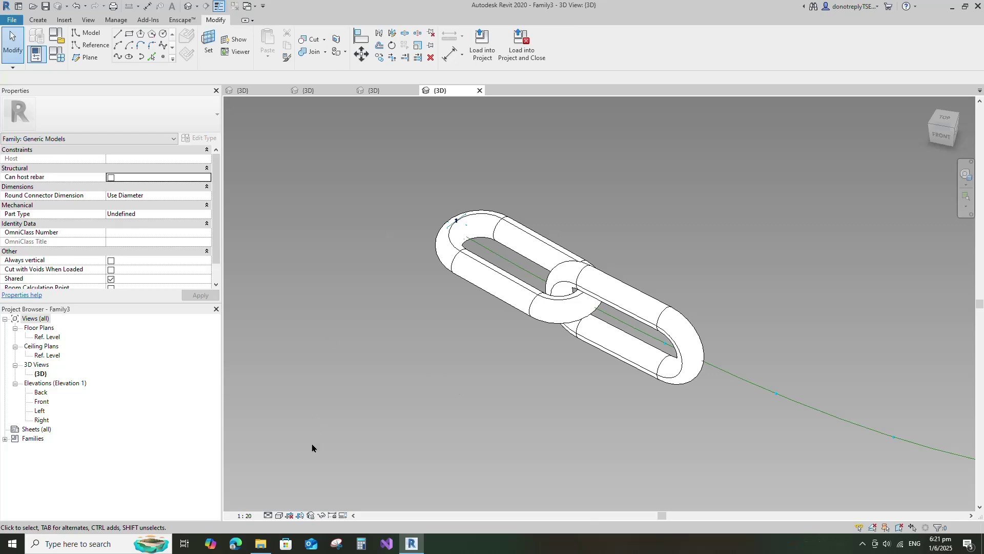
click(279, 515)
click(307, 472)
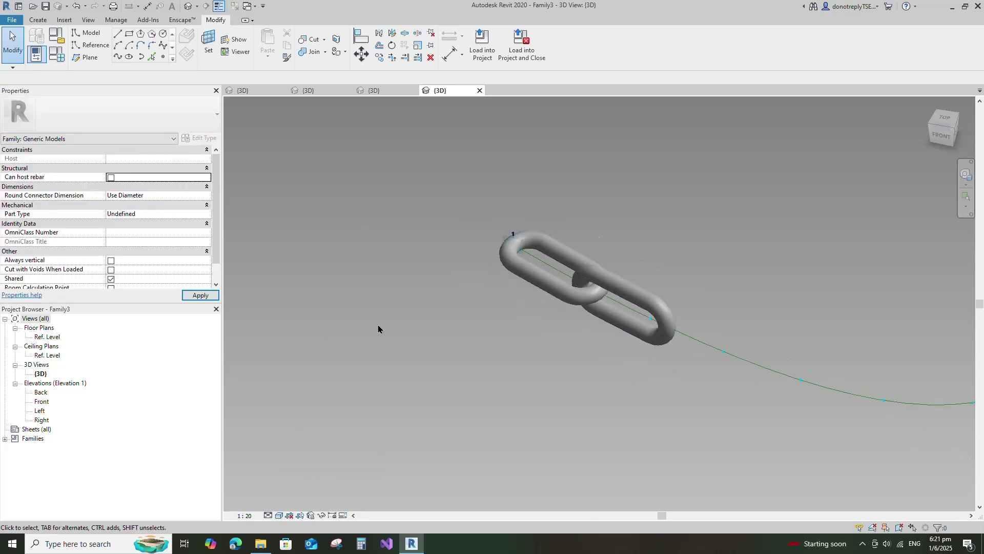
Drive the family's L parameter with the formula D*3
click(36, 54)
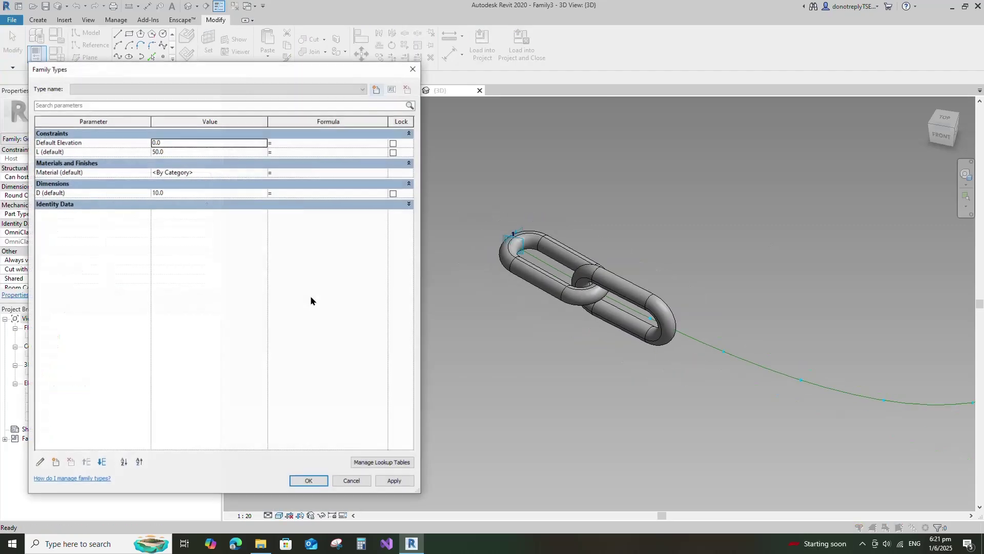
click(279, 154)
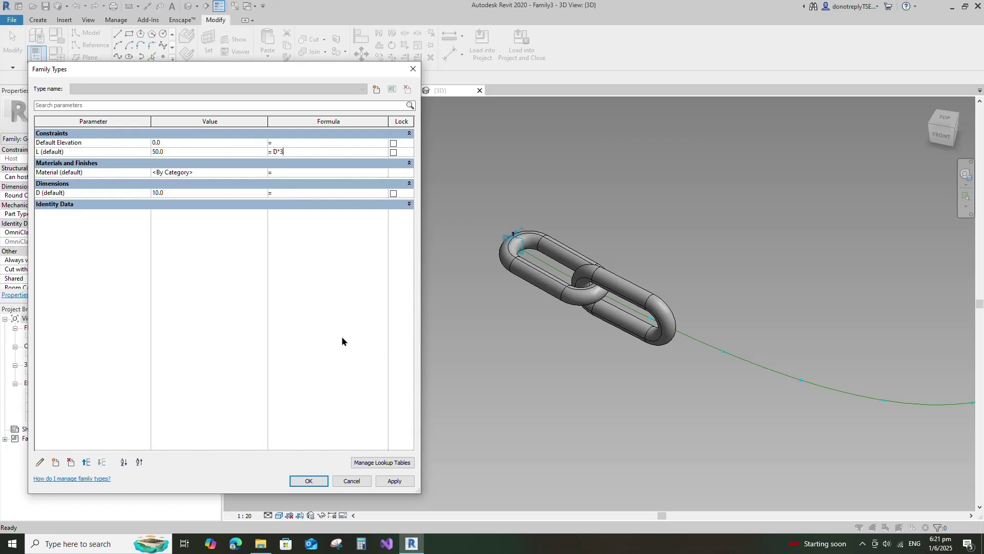
click(382, 482)
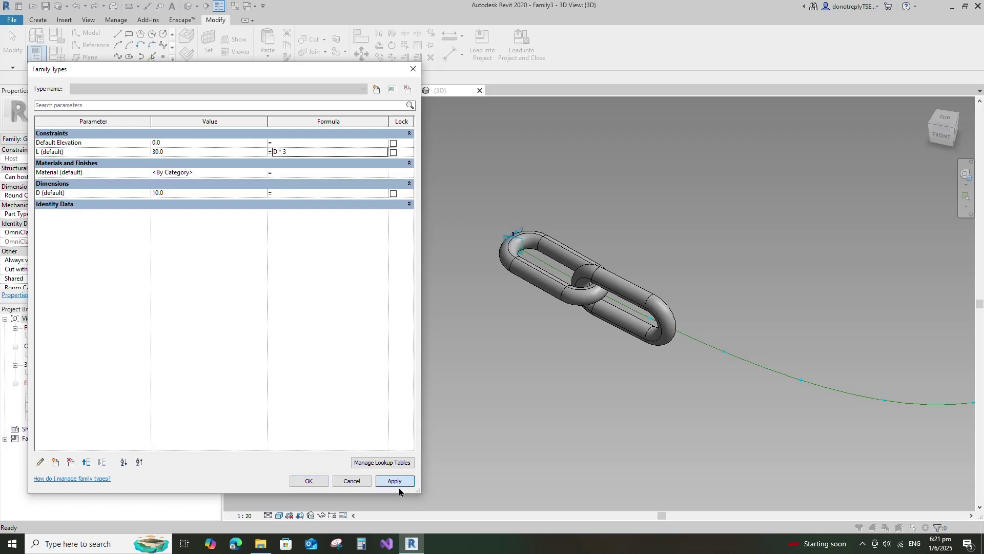
click(309, 481)
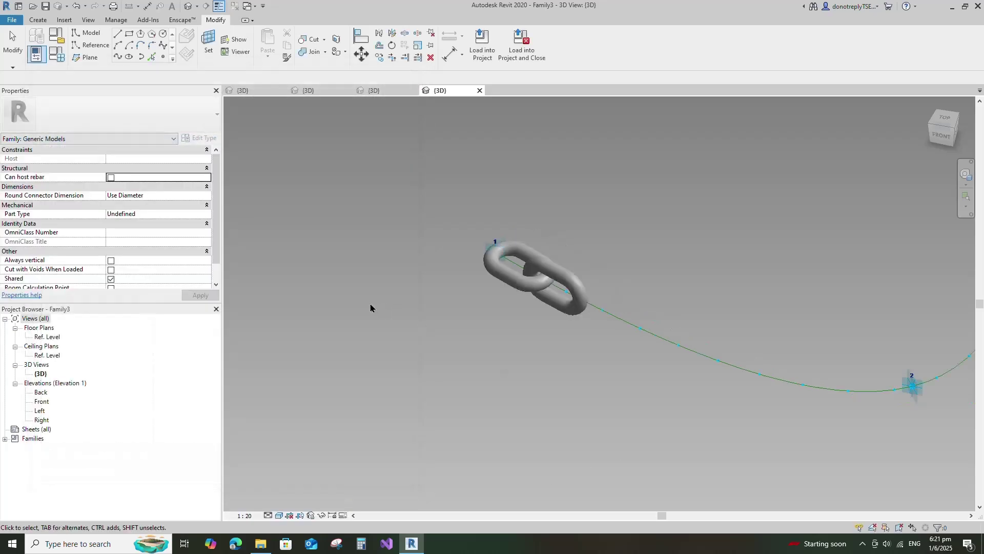
Repeat the two selected chain links along the whole divided path
scroll(457, 314, down, 3)
scroll(531, 214, up, 2)
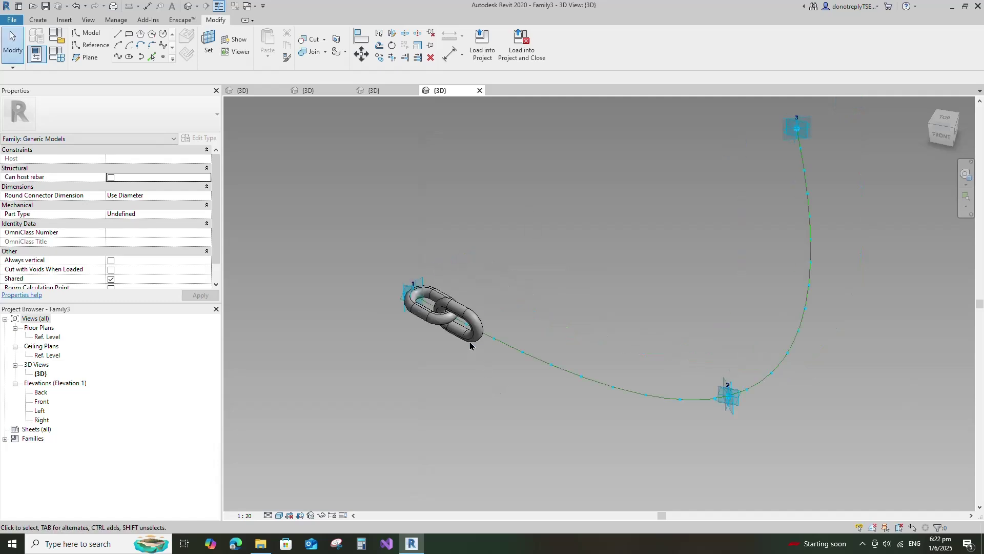
click(425, 323)
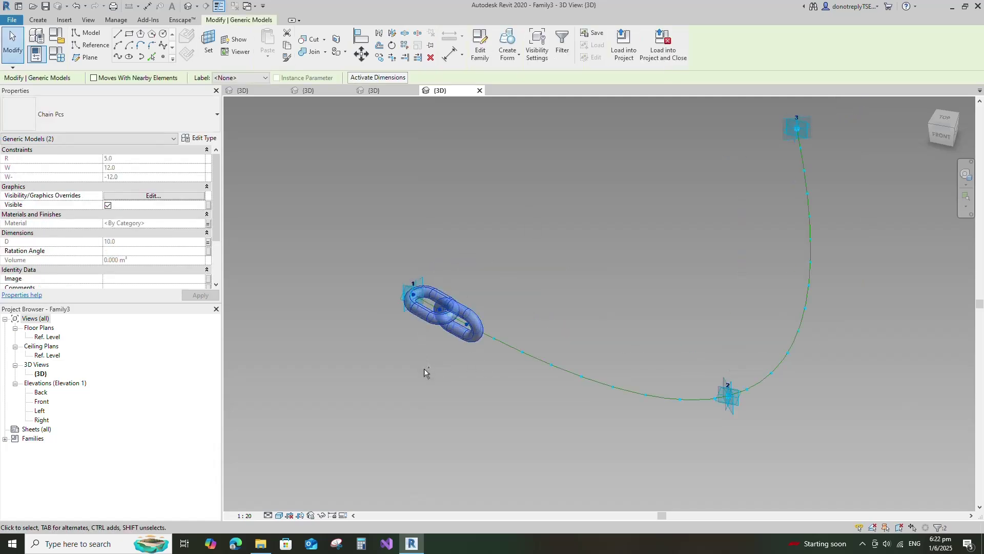
click(404, 46)
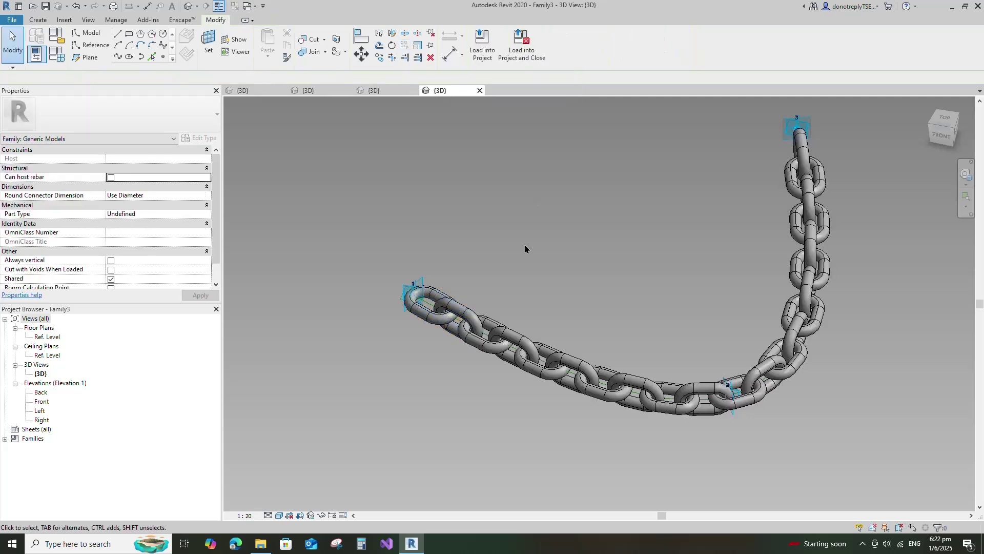
Move adaptive points 2 and 3 to reshape the chain's path
scroll(526, 254, down, 2)
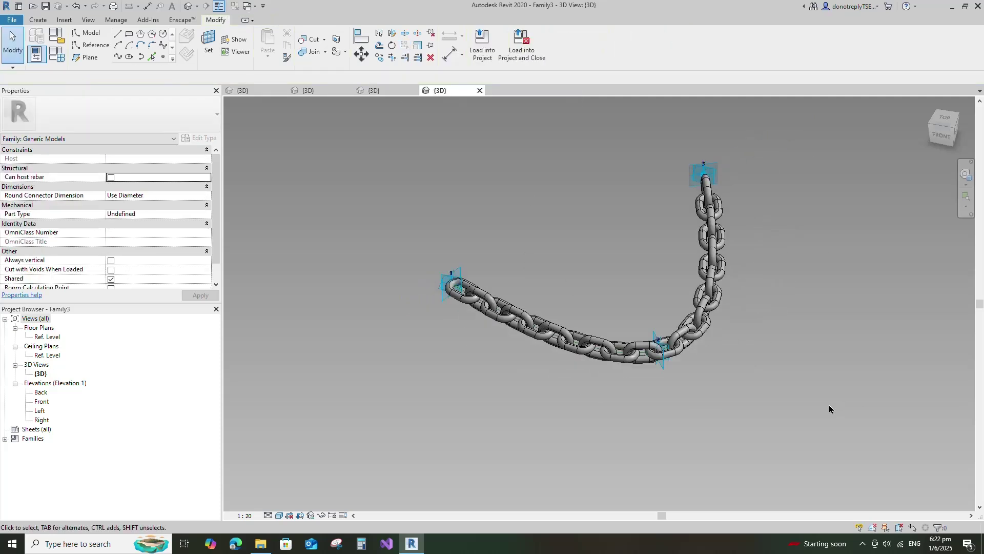
drag(686, 370, 696, 414)
key(Escape)
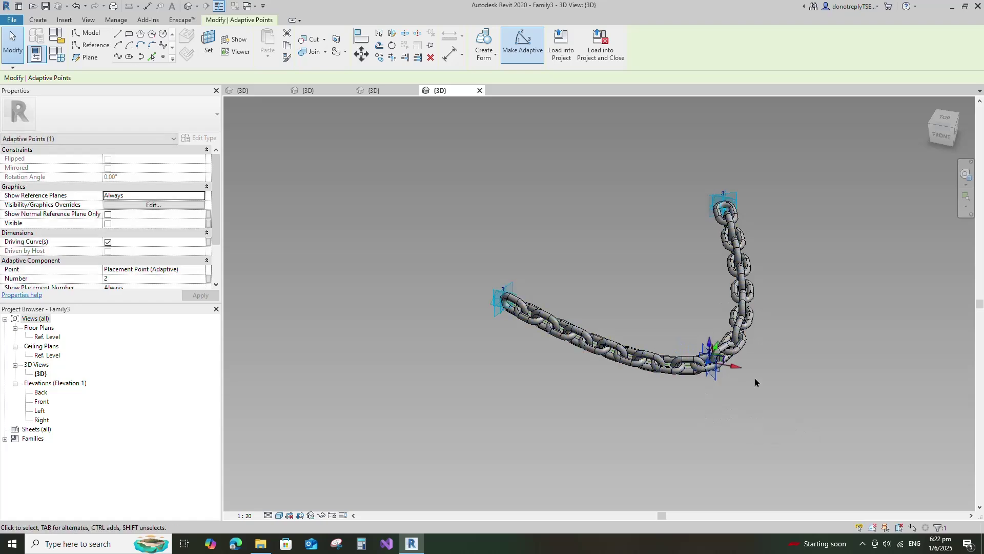
drag(710, 433, 777, 428)
click(722, 205)
drag(722, 205, 908, 229)
key(Escape)
scroll(908, 229, down, 2)
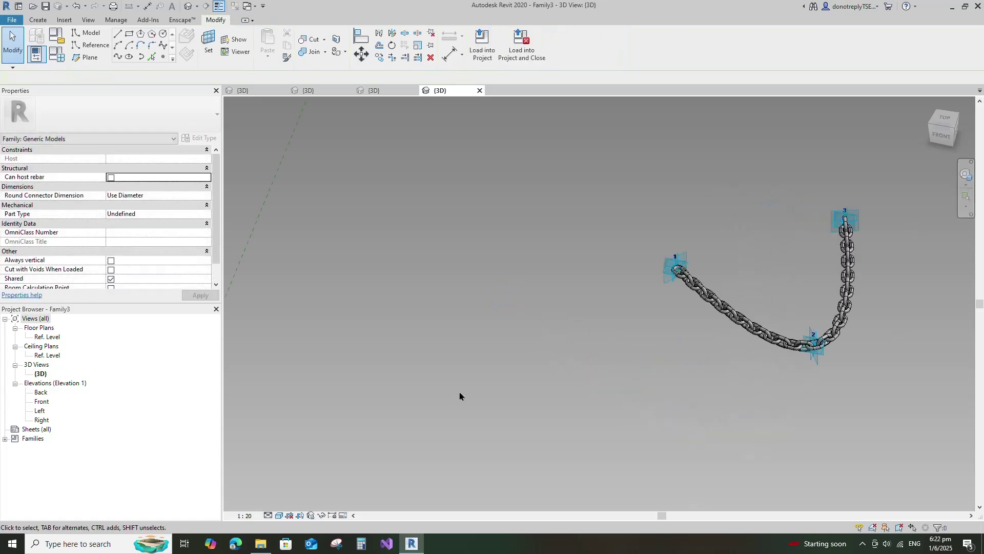
Test the chain with the family parameter D set to 16 and with D set to 20
click(57, 54)
click(180, 193)
text(16)
click(393, 481)
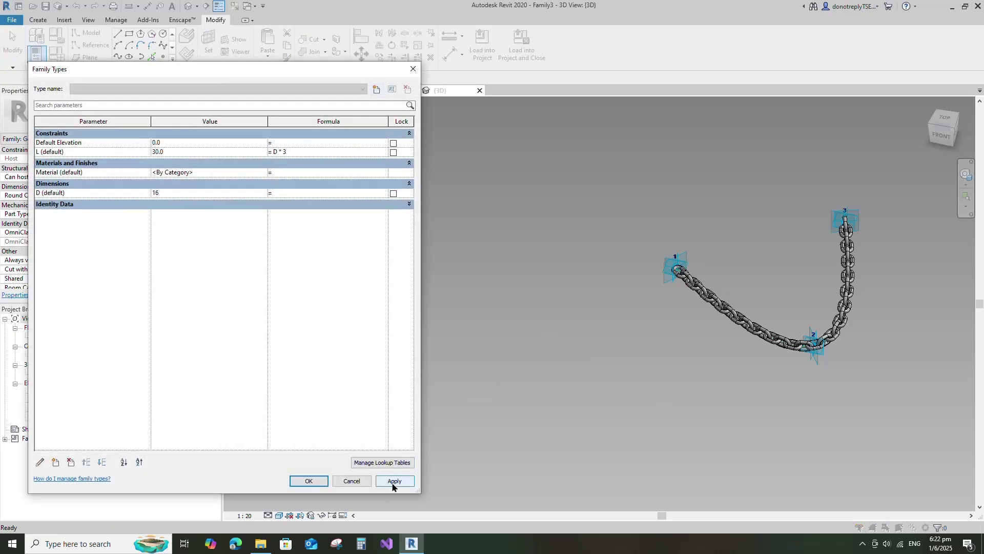
click(162, 195)
text(20)
click(394, 482)
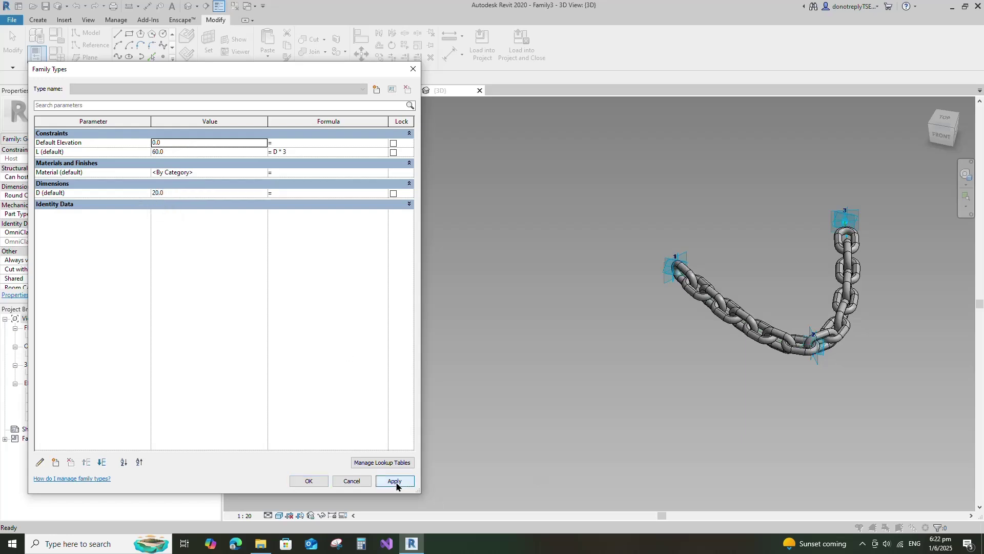
Apply a D value of 16 to the chain, and finish with D set to 10
click(115, 198)
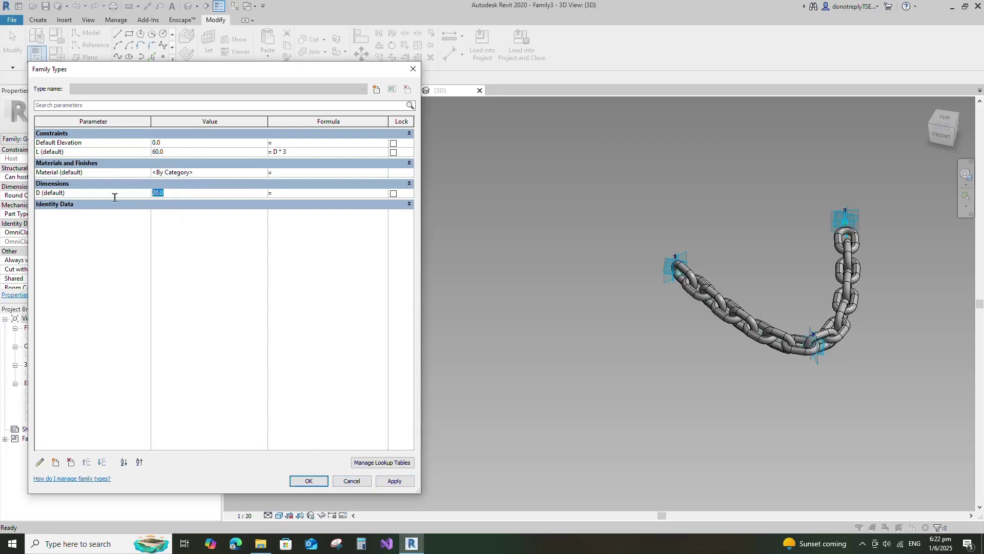
text(16)
click(395, 481)
click(124, 198)
text(10)
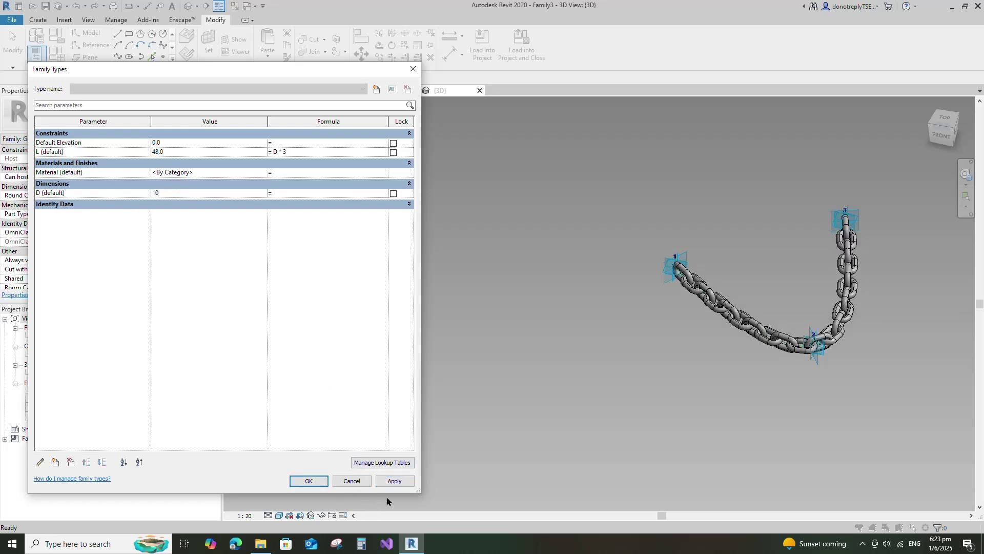
click(392, 482)
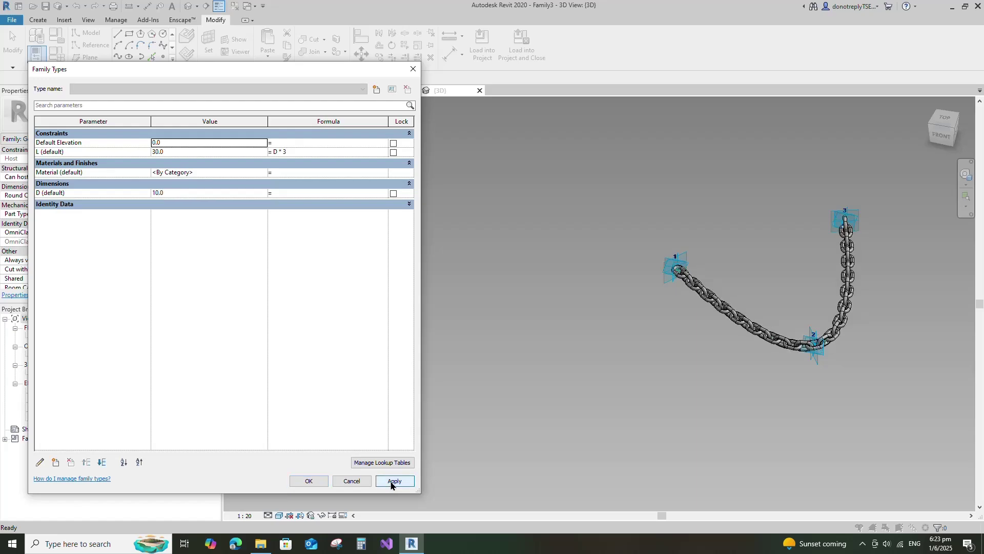
click(309, 481)
scroll(930, 303, up, 2)
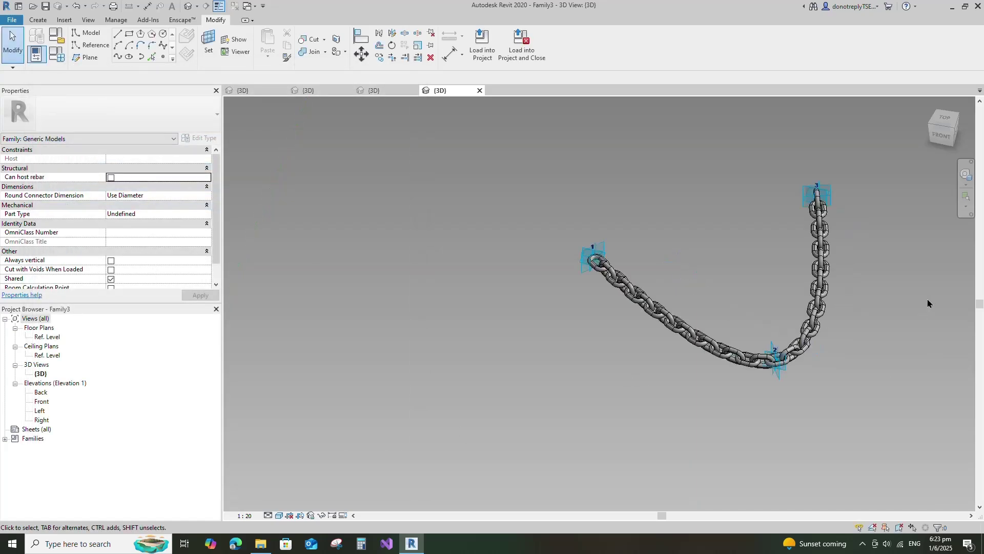
scroll(537, 334, down, 1)
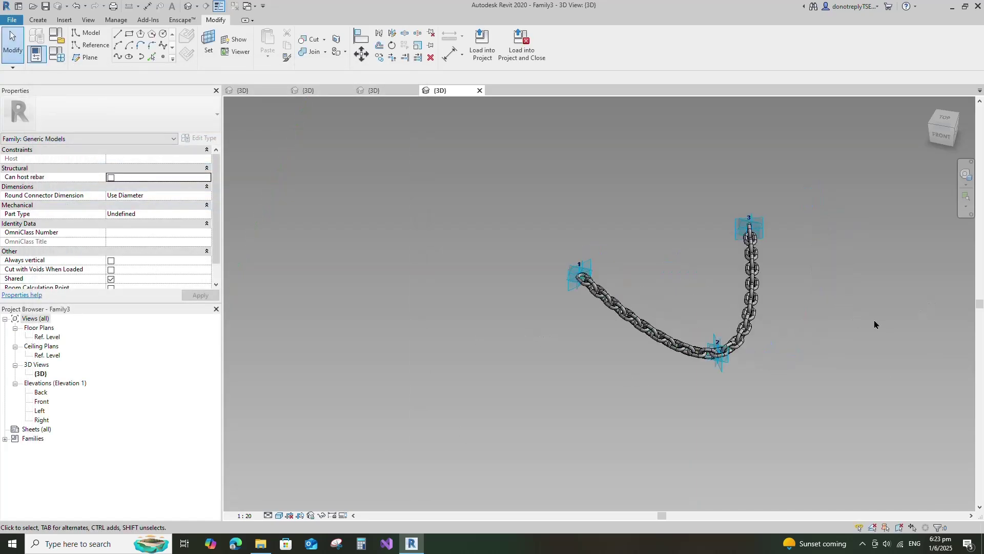